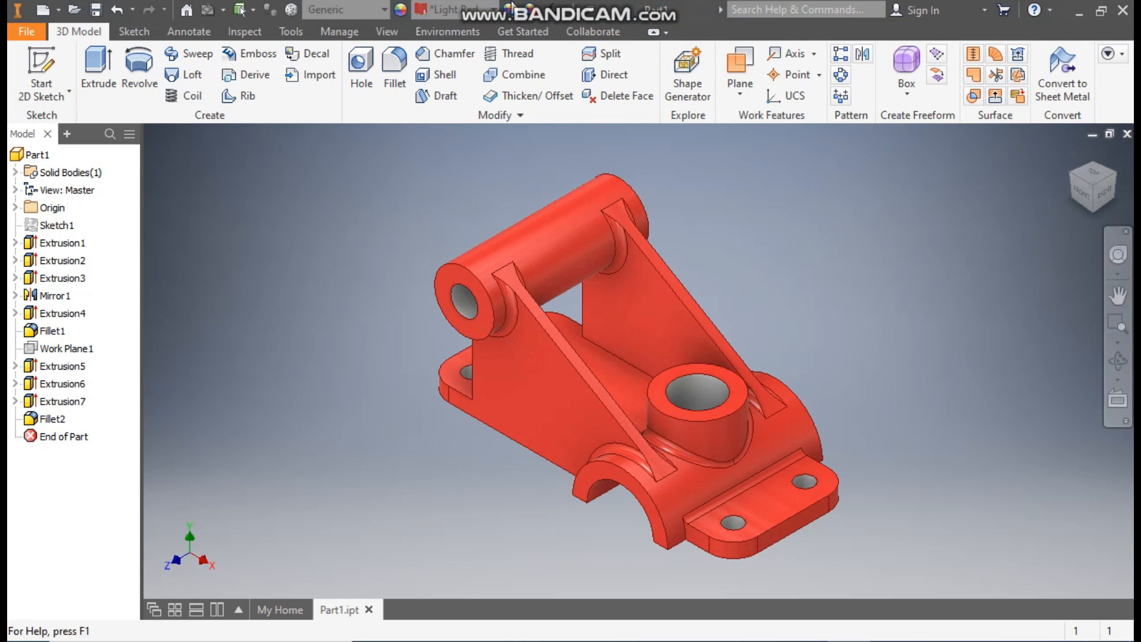
# Step: Create a new part from the metric Standard (mm).ipt template and start a 2D sketch on the XY plane
pyautogui.click(43, 9)
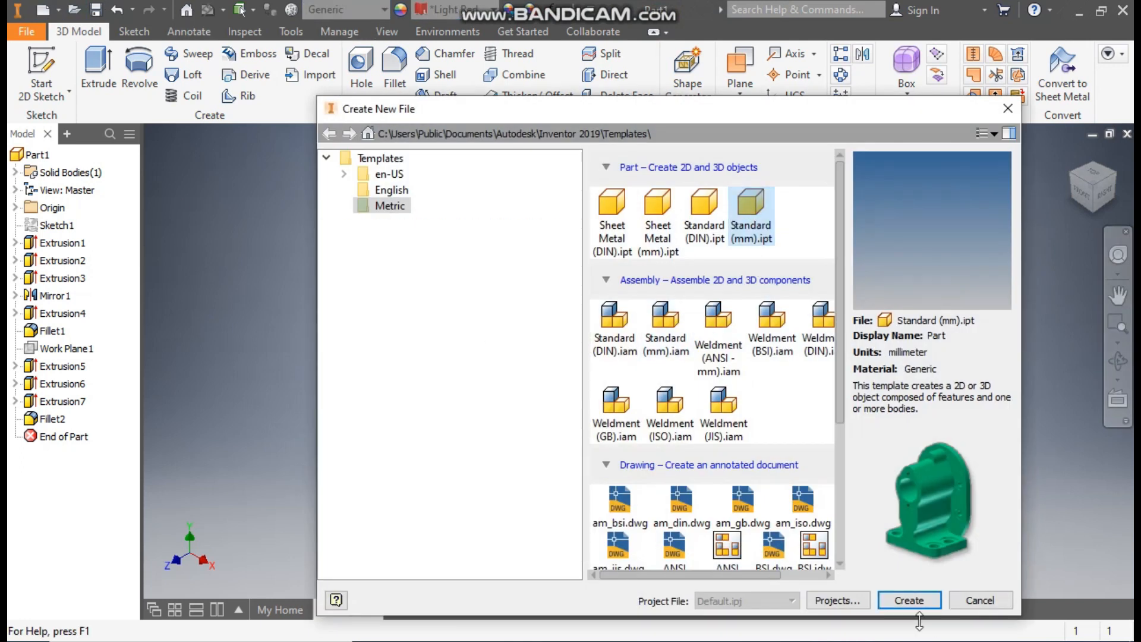
pyautogui.click(909, 600)
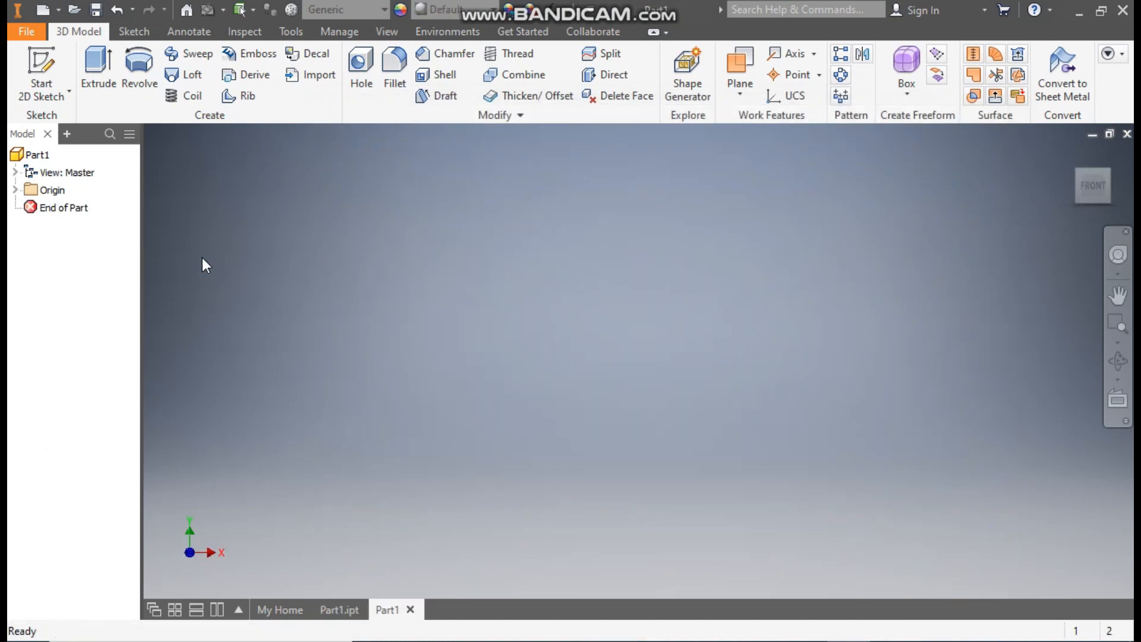
pyautogui.click(53, 65)
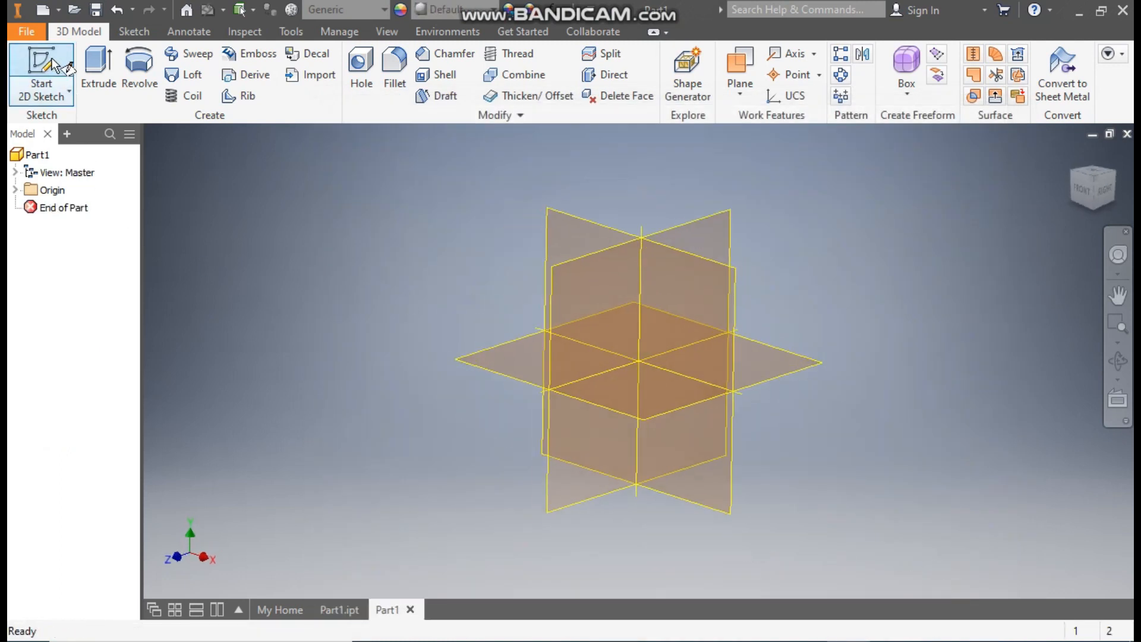
pyautogui.click(594, 219)
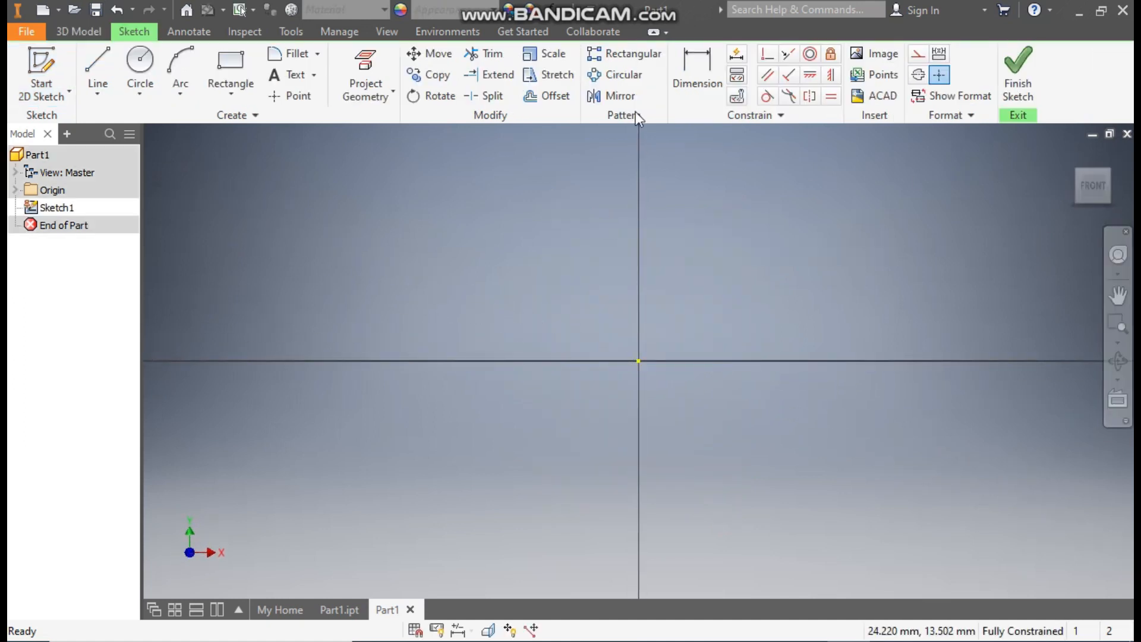
# Step: Sketch an 80 mm diameter circle centred on the origin
pyautogui.click(138, 70)
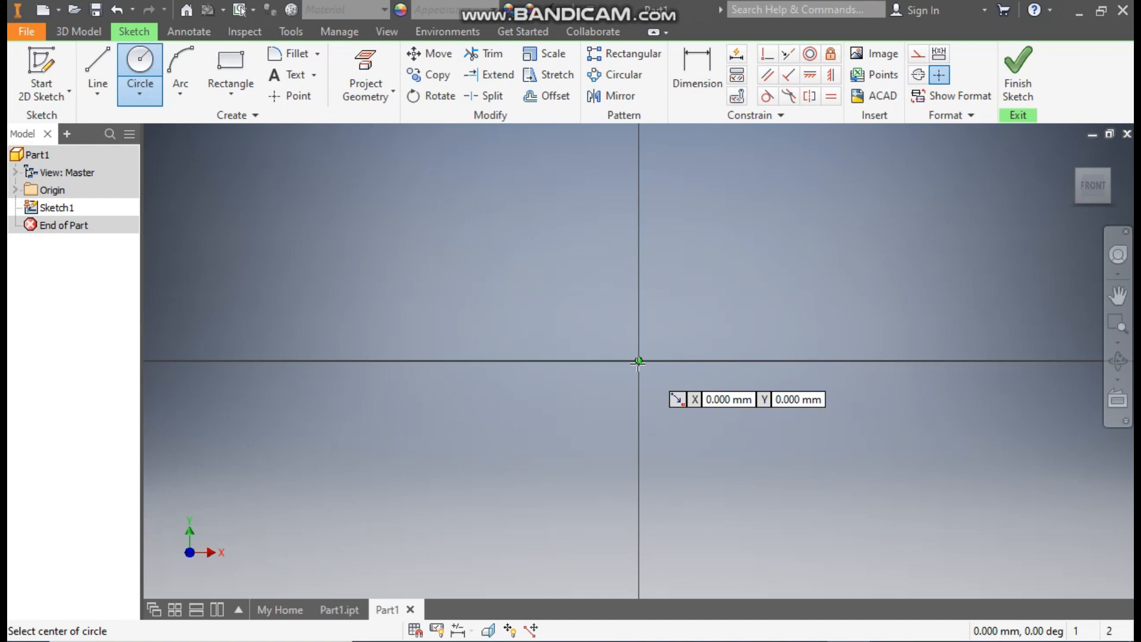
pyautogui.click(638, 361)
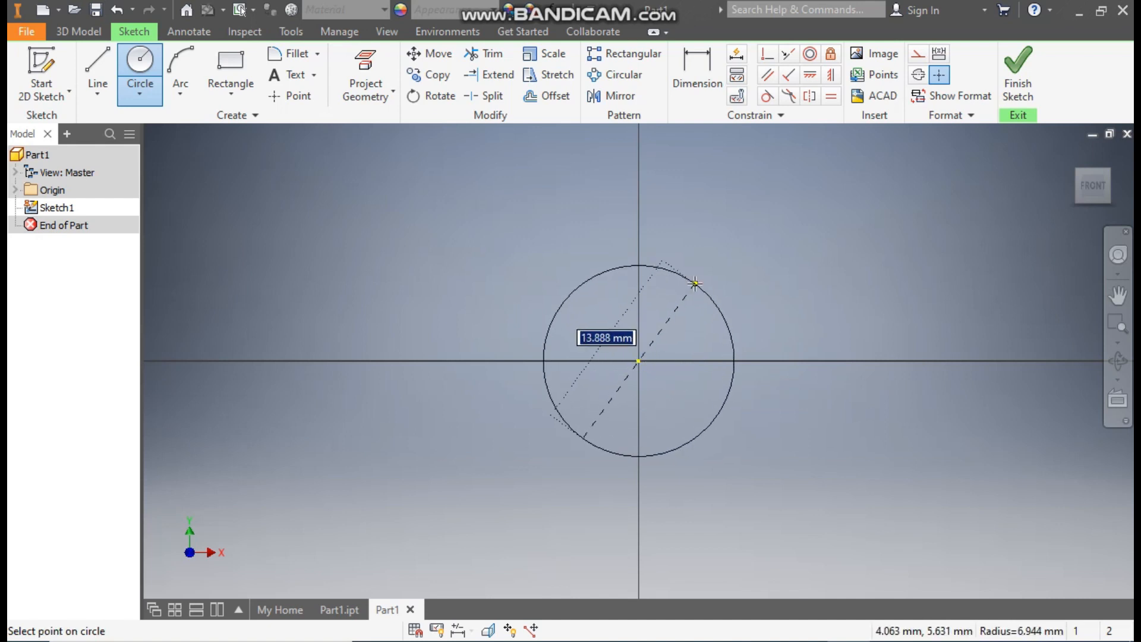
pyautogui.press('Escape')
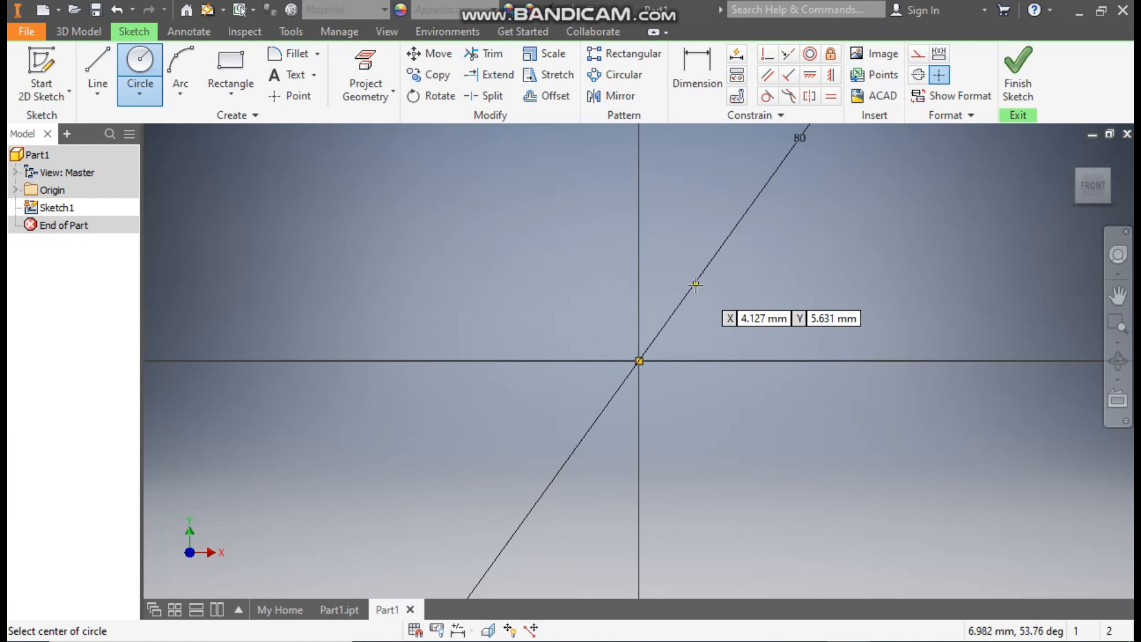
pyautogui.scroll(-10, 654, 333)
pyautogui.moveTo(656, 337); pyautogui.dragTo(811, 397, button='middle')
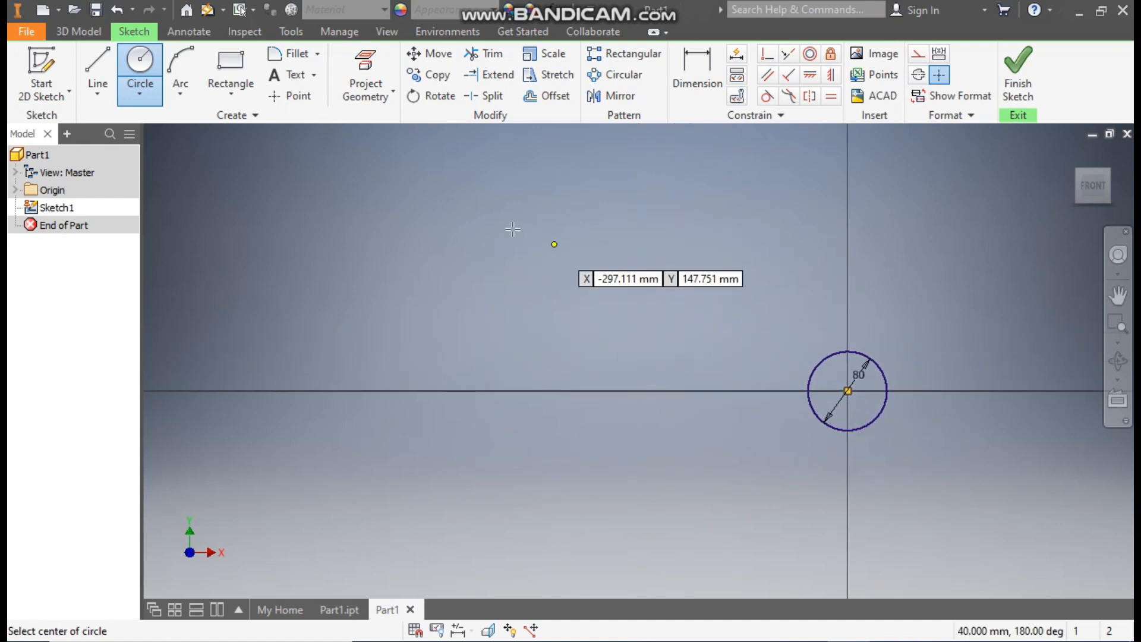
# Step: Sketch two concentric circles of 50 mm and 23 mm diameter, up and to the left of the 80 mm circle
pyautogui.click(499, 183)
pyautogui.write('50')
pyautogui.press('Return')
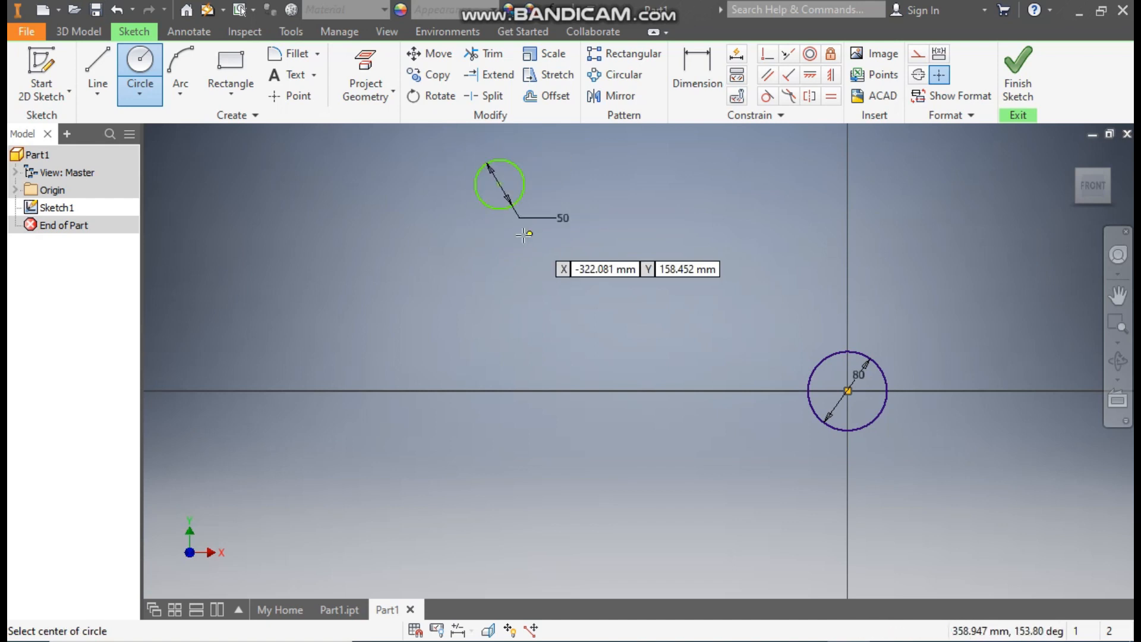
pyautogui.click(499, 185)
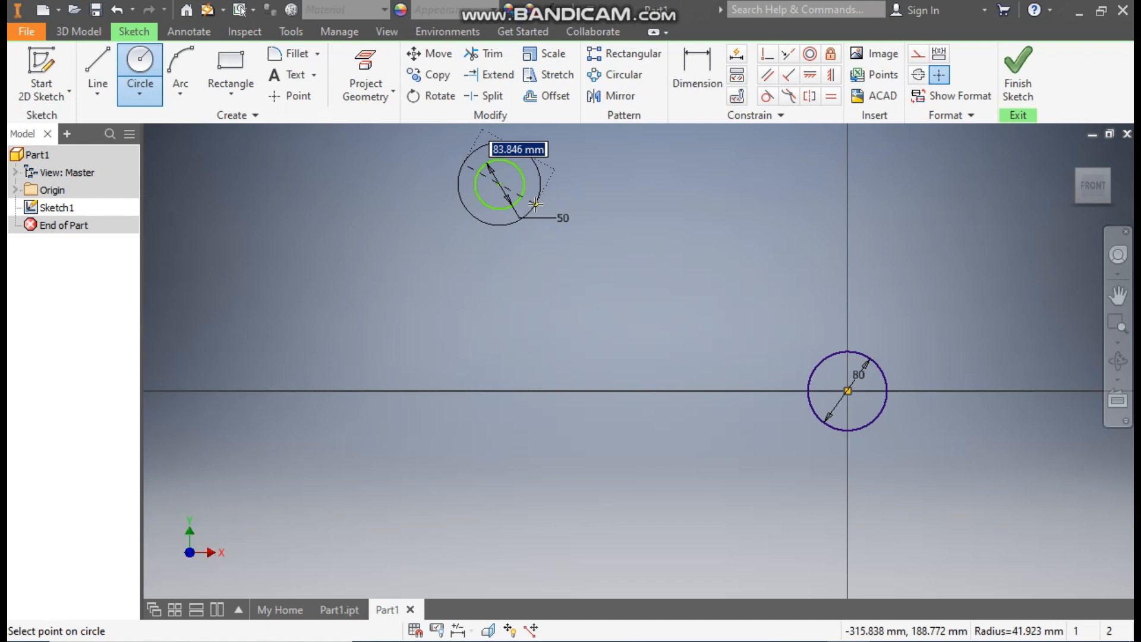
pyautogui.write('23')
pyautogui.press('Return')
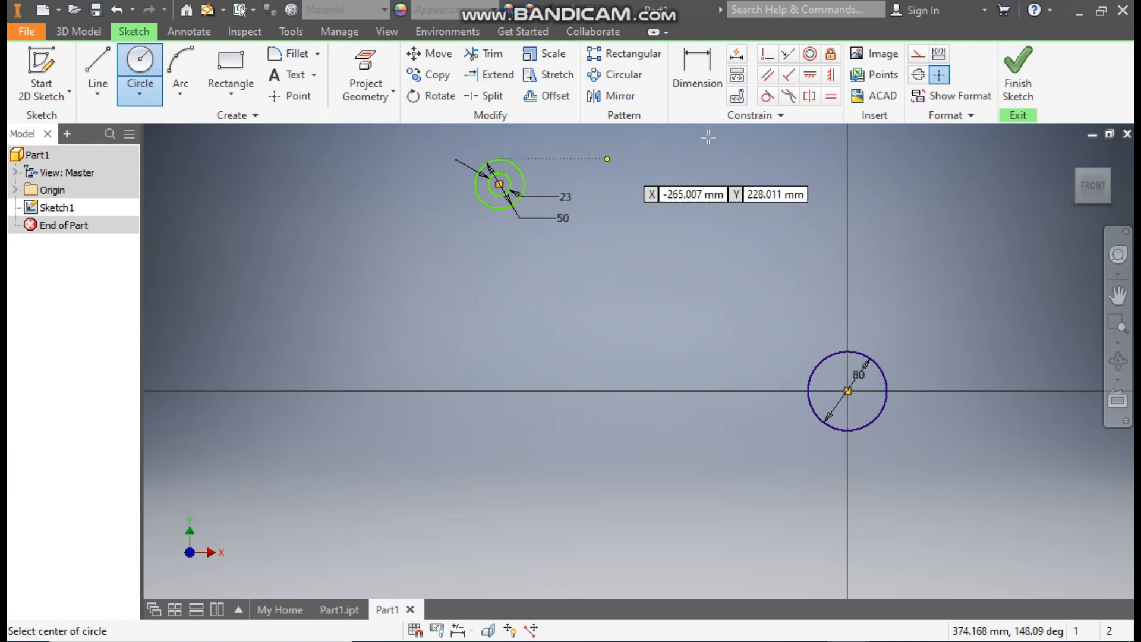
# Step: Dimension the vertical distance from the origin to the centre of the concentric circles as 95 mm
pyautogui.click(700, 64)
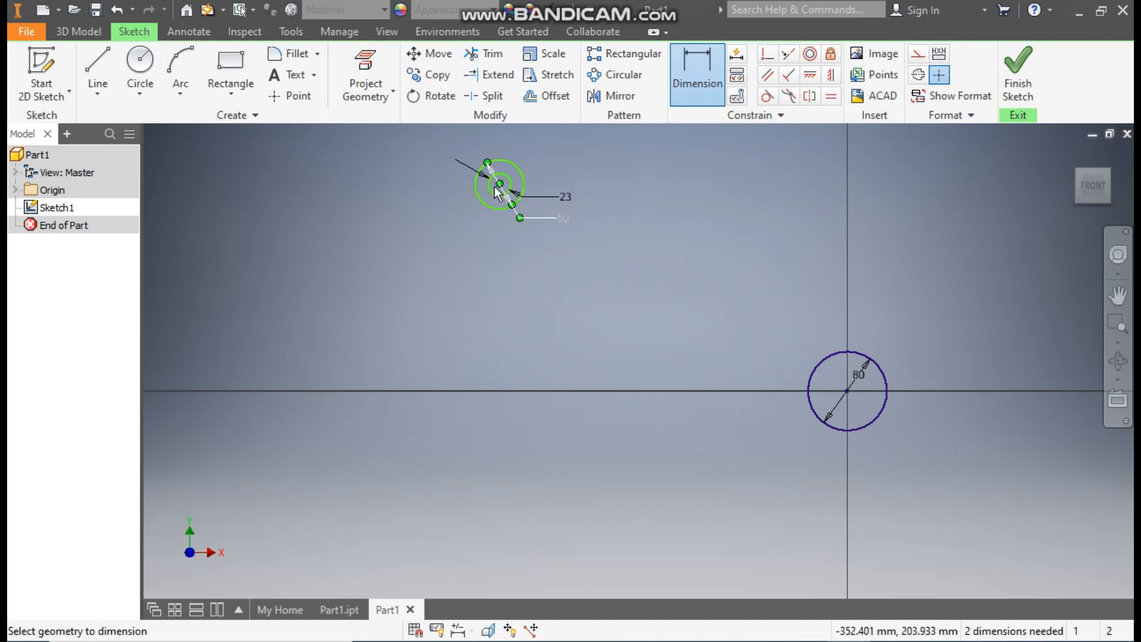
pyautogui.click(845, 391)
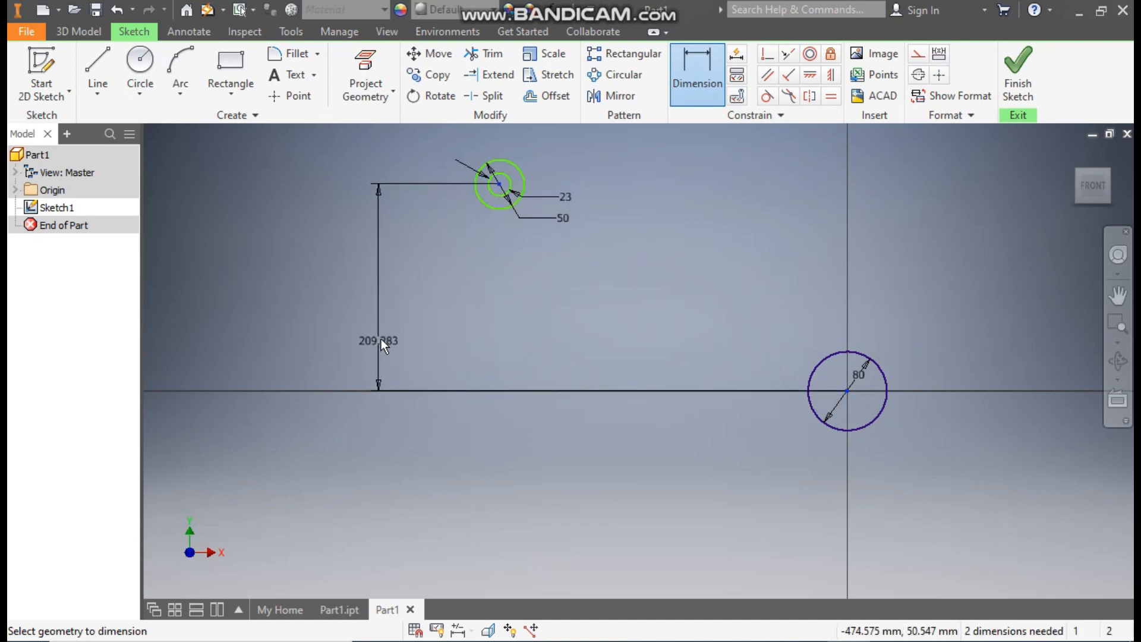
pyautogui.click(379, 337)
pyautogui.write('95')
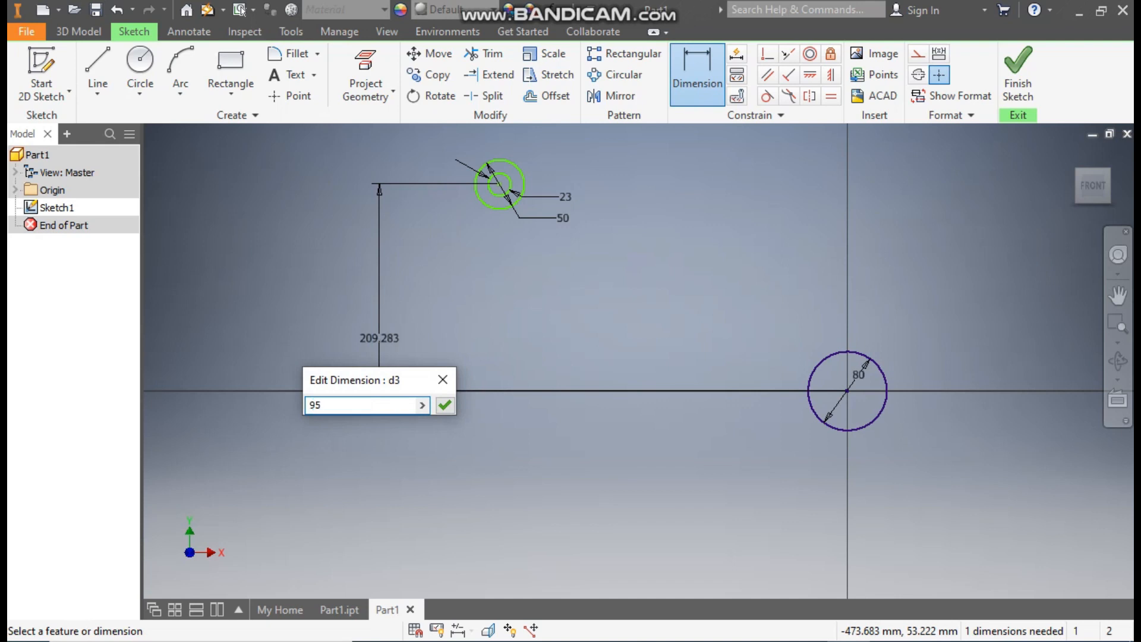
pyautogui.press('Return')
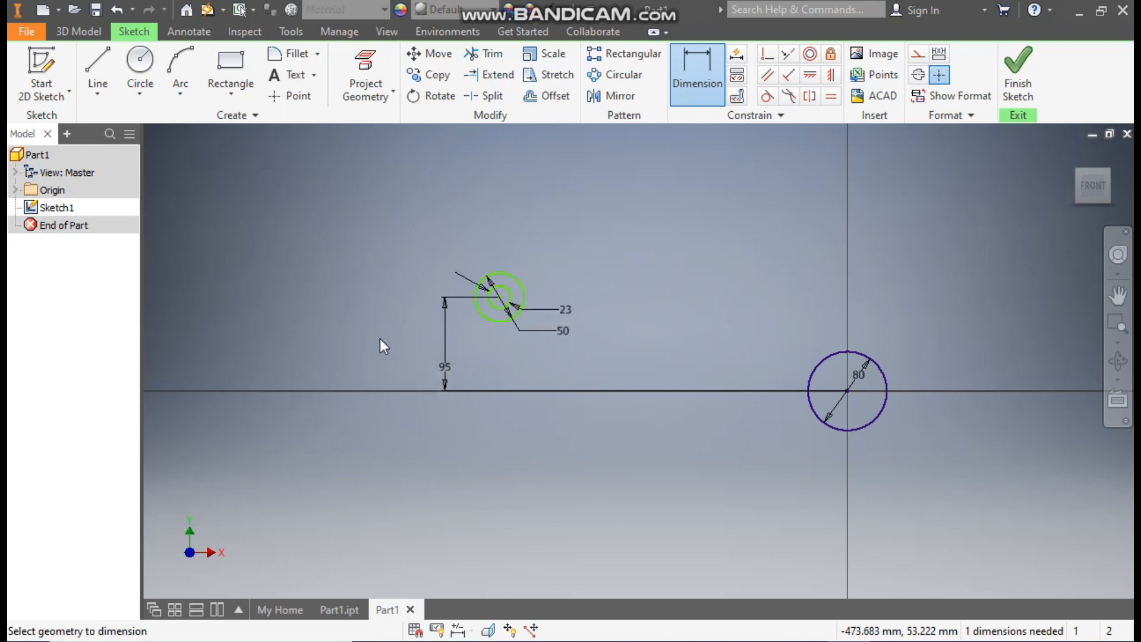
pyautogui.press('Escape')
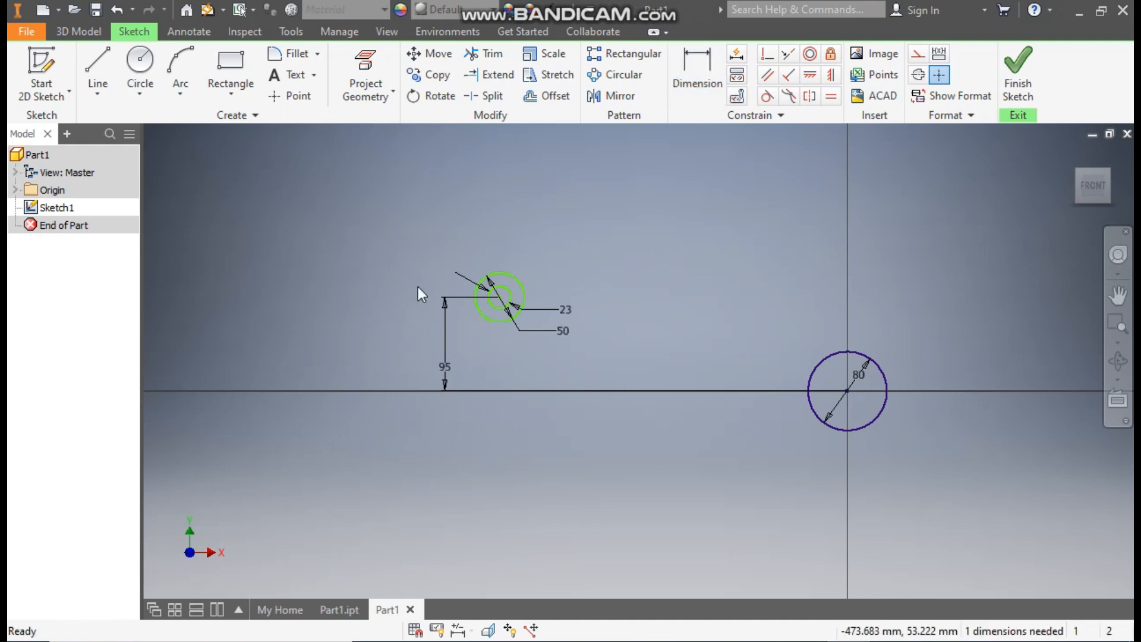
# Step: Sketch a thin horizontal strip about 22 mm high from the 80 mm circle's left side, ending about 465 mm from the origin
pyautogui.click(108, 55)
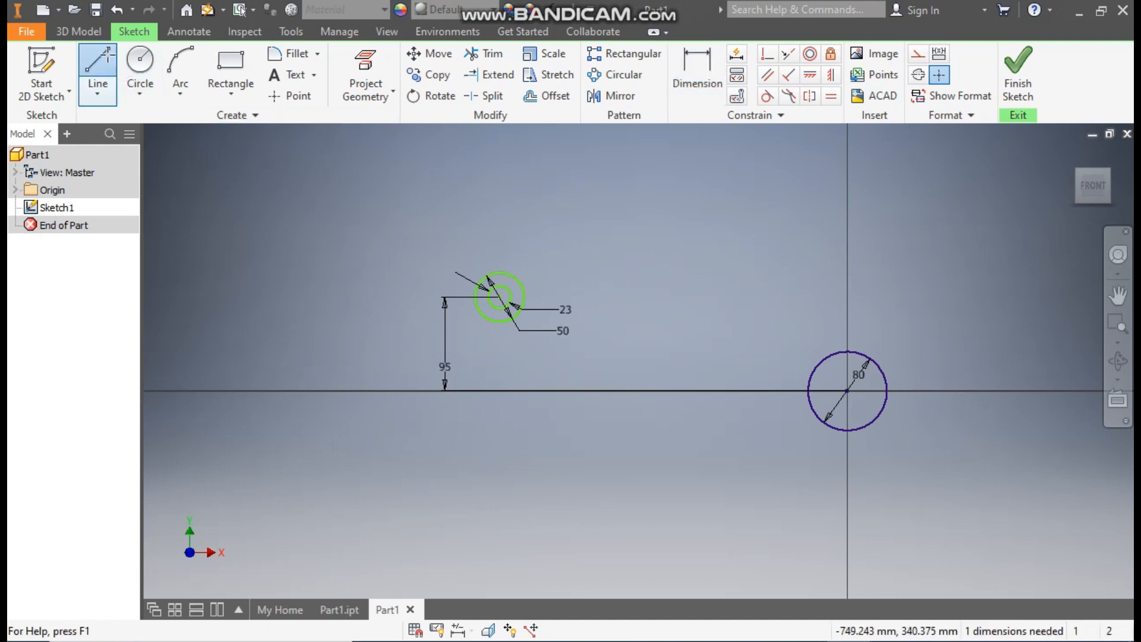
pyautogui.click(815, 369)
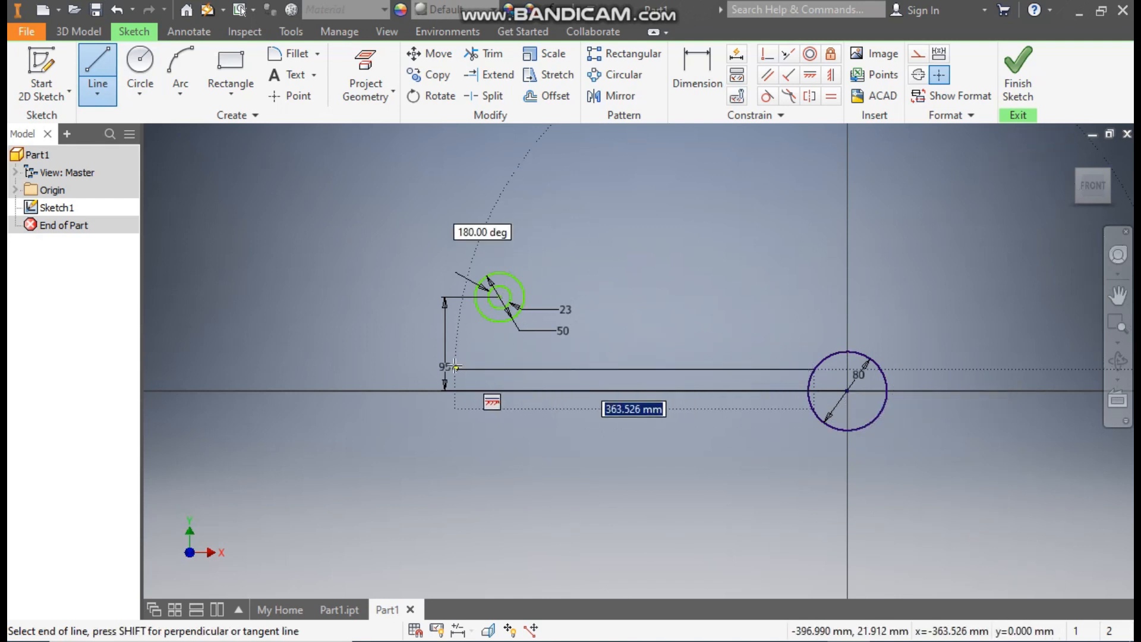
pyautogui.click(387, 368)
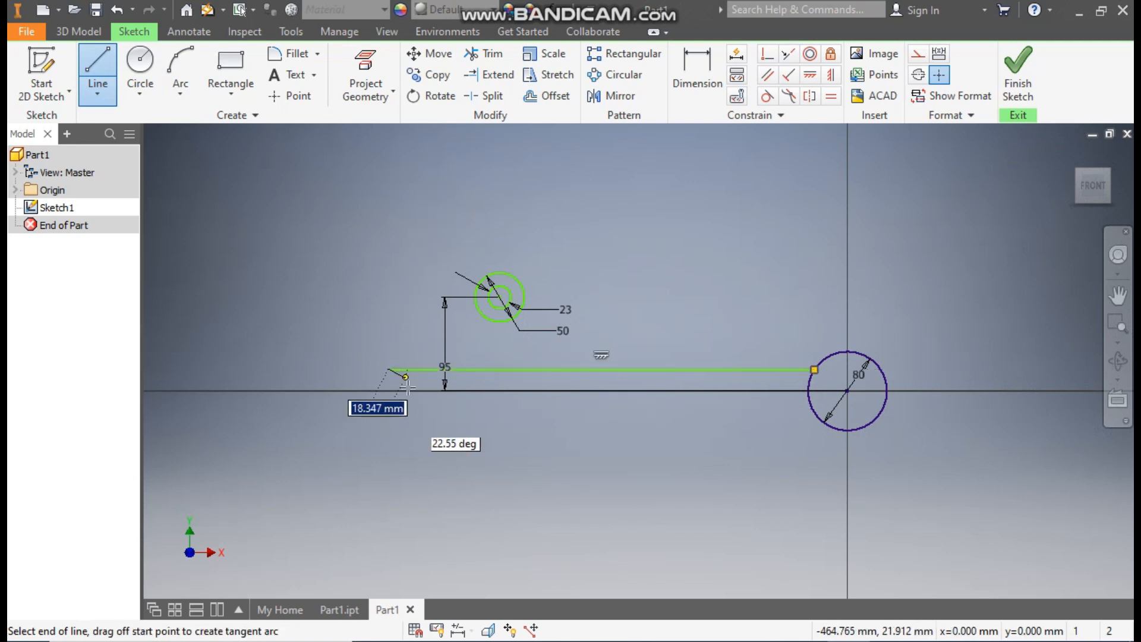
pyautogui.click(388, 390)
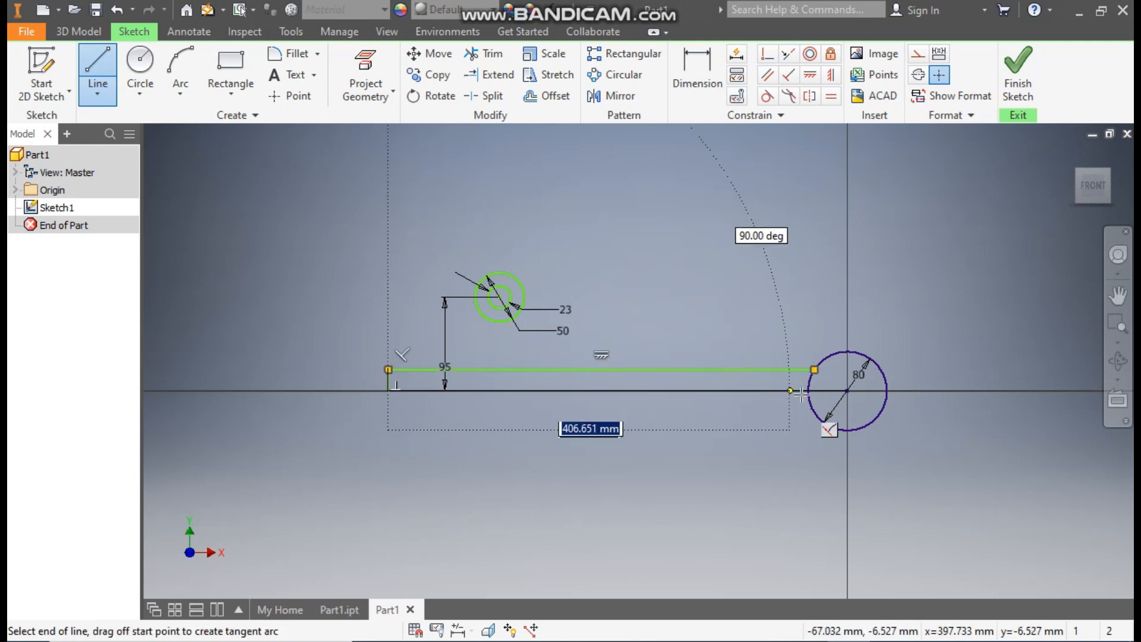
pyautogui.doubleClick(808, 413)
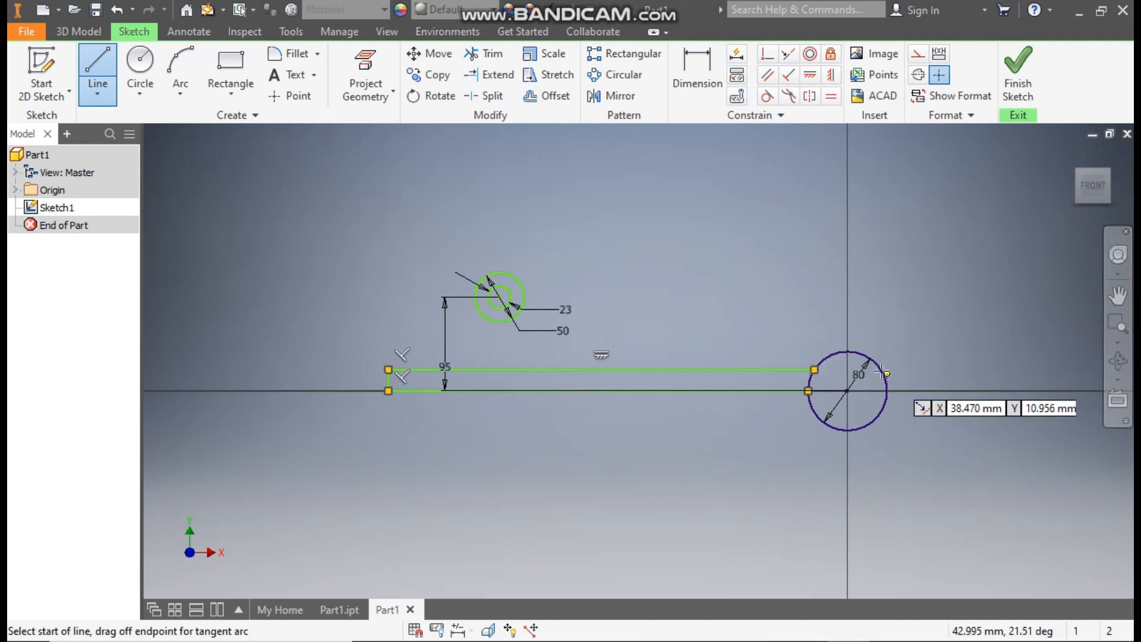
# Step: Sketch a matching strip about 22 mm high from the 80 mm circle's right side, ending about 204 mm from the origin
pyautogui.click(814, 369)
pyautogui.click(1048, 369)
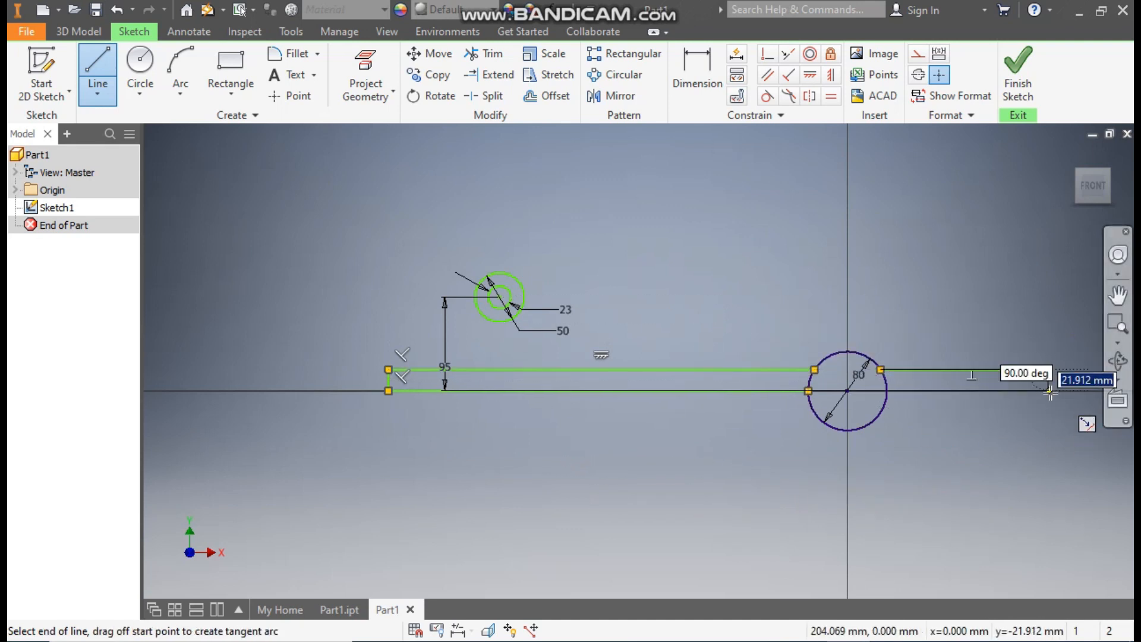
pyautogui.click(1048, 391)
pyautogui.doubleClick(889, 391)
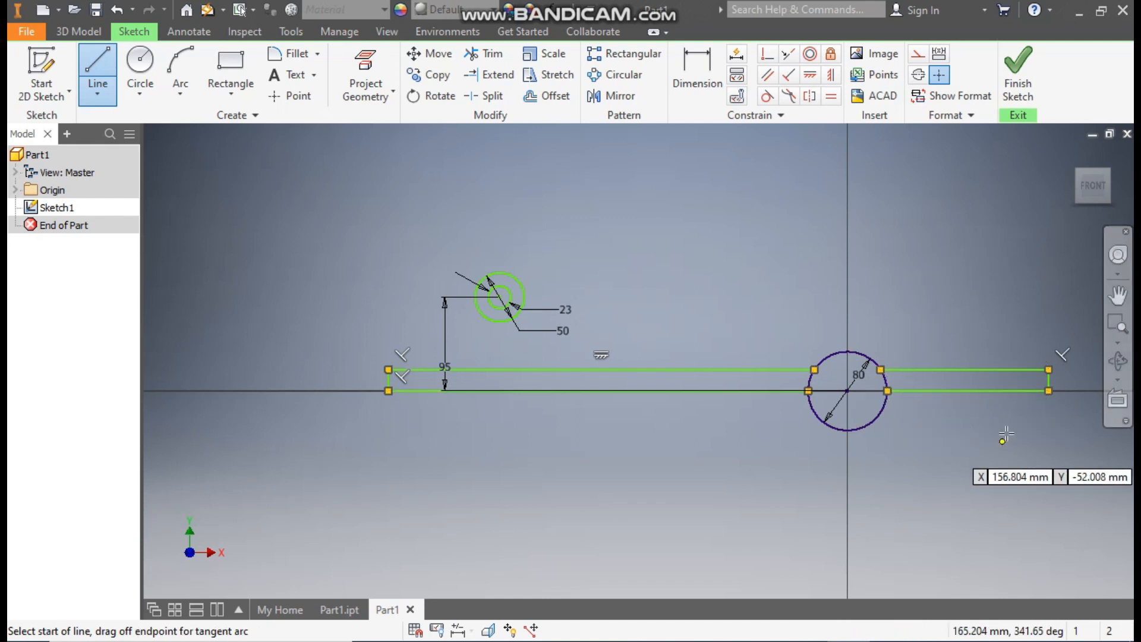
# Step: Align the left strip's lower corner on the 80 mm circle horizontally with the circle's centre
pyautogui.click(809, 75)
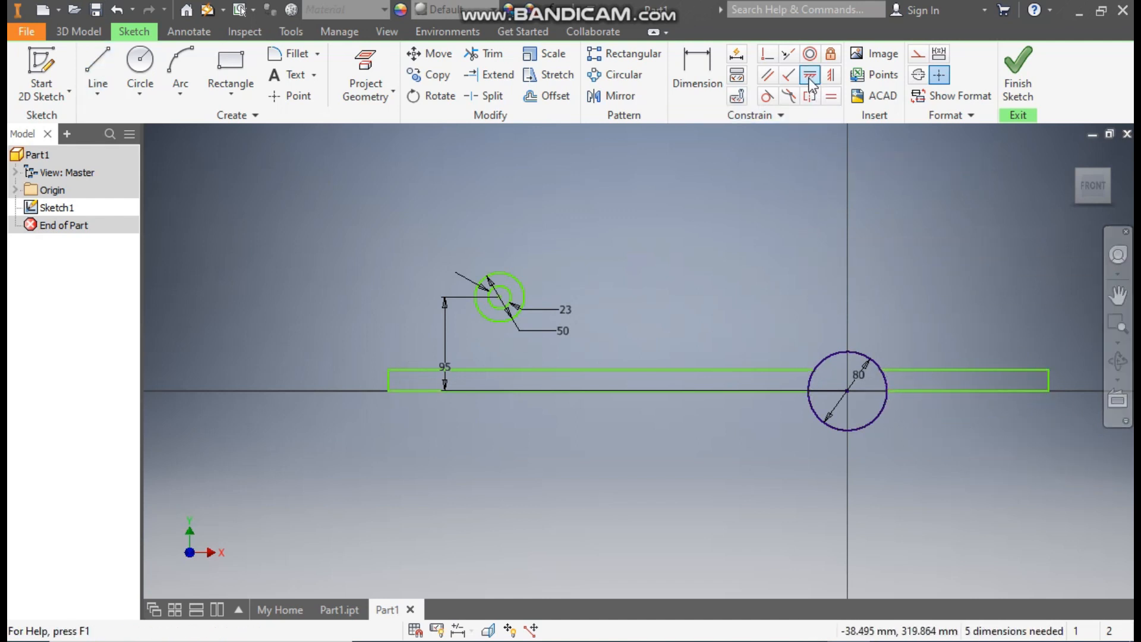
pyautogui.click(845, 391)
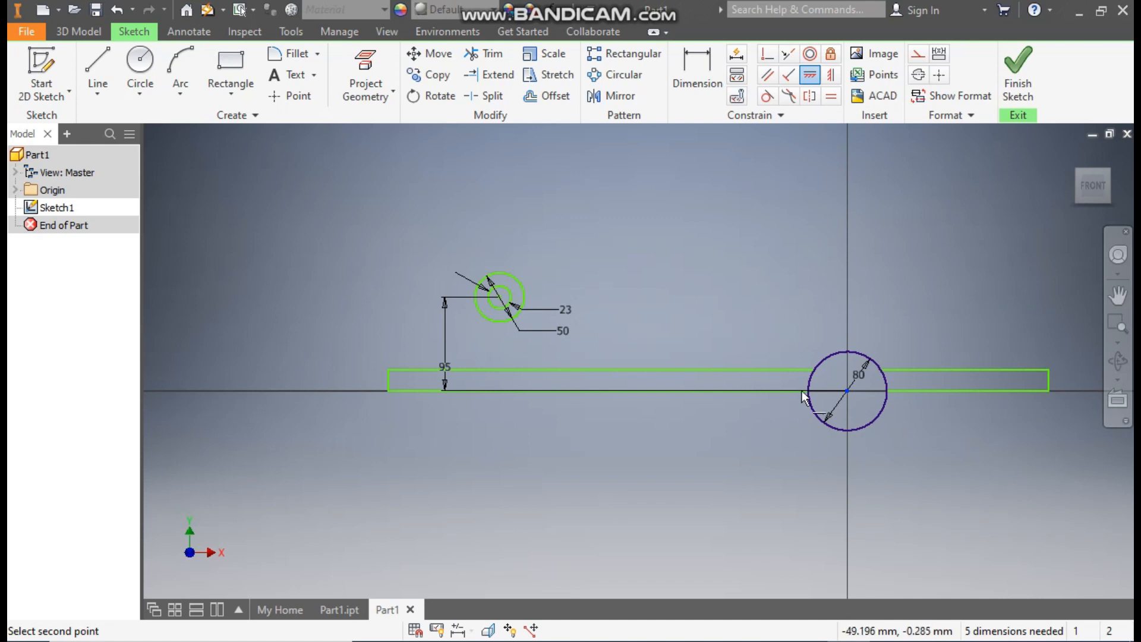
pyautogui.click(803, 390)
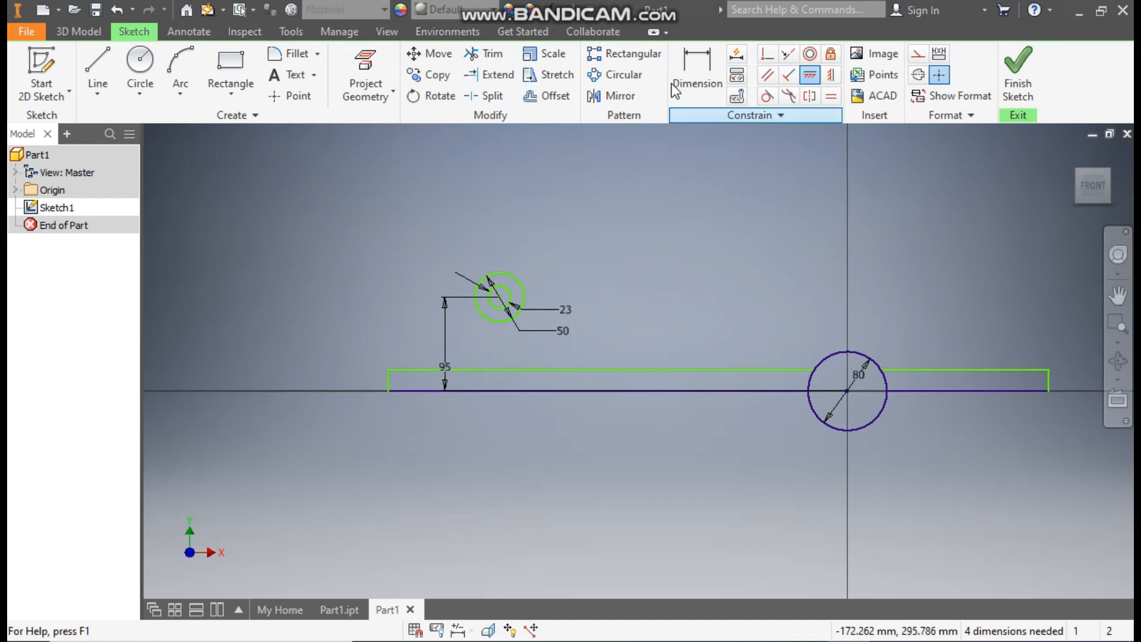
# Step: Dimension the height of the left strip's end edge as 12 mm
pyautogui.click(712, 72)
pyautogui.click(389, 383)
pyautogui.click(329, 373)
pyautogui.write('12')
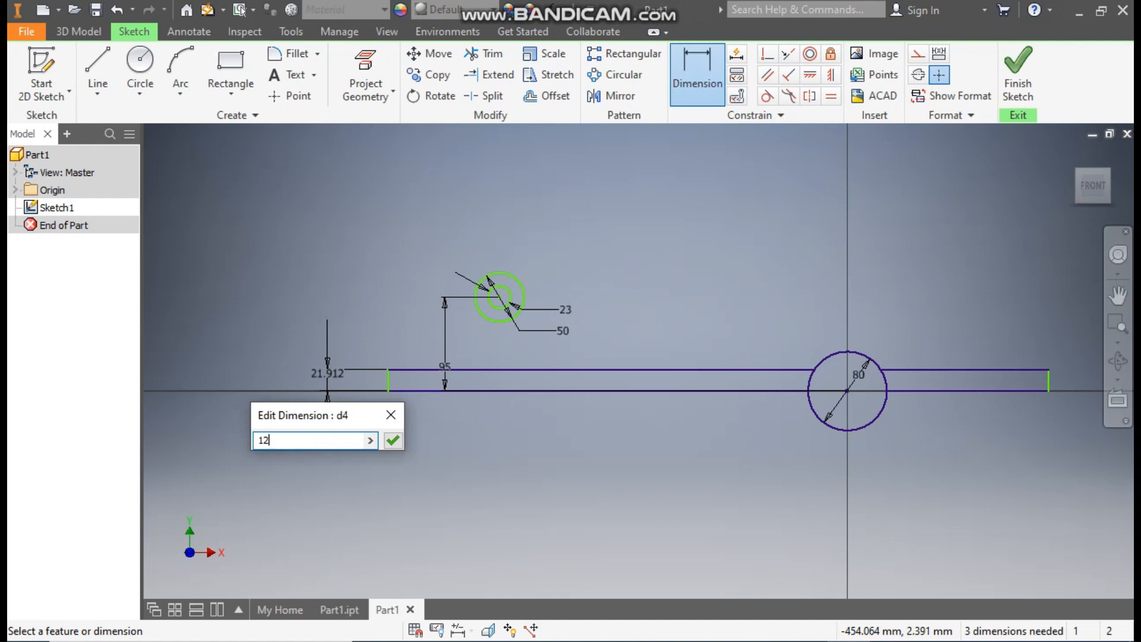
pyautogui.press('Return')
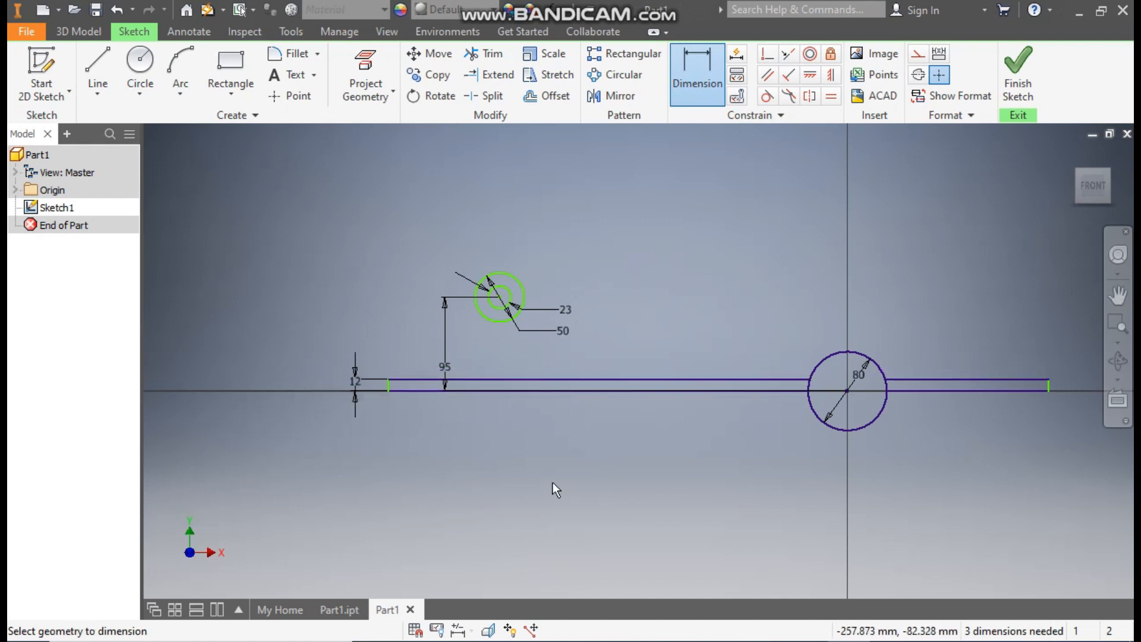
# Step: Dimension the left strip's end edge 179 mm from the 80 mm circle's centre and move the concentric circles above that strip
pyautogui.scroll(-1, 694, 415)
pyautogui.moveTo(694, 416); pyautogui.dragTo(700, 438, button='middle')
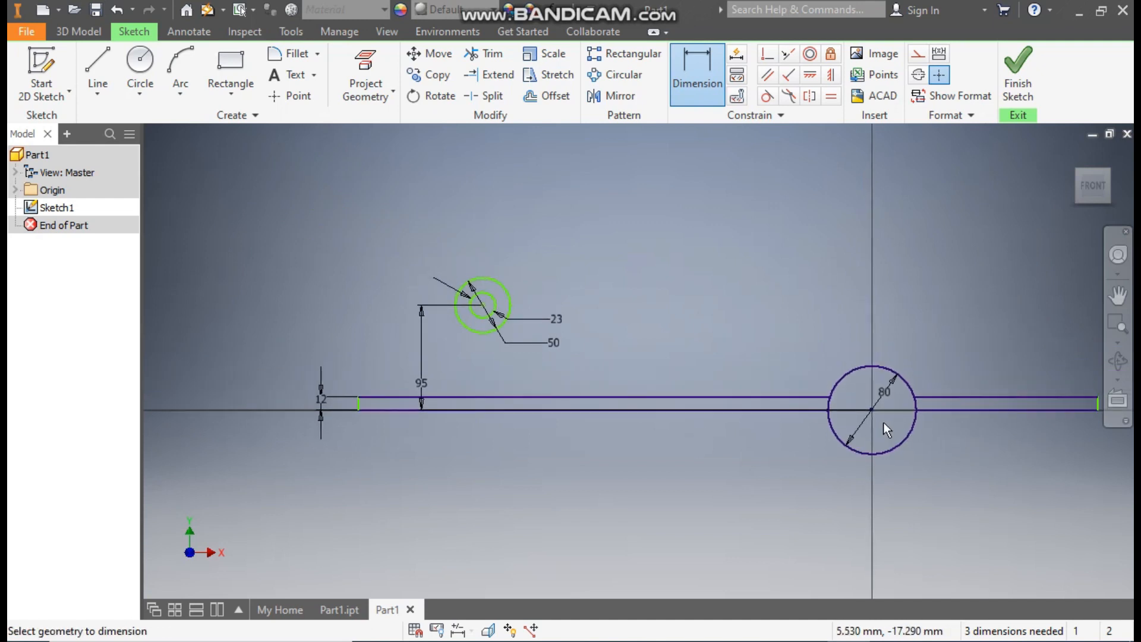
pyautogui.click(359, 402)
pyautogui.click(533, 477)
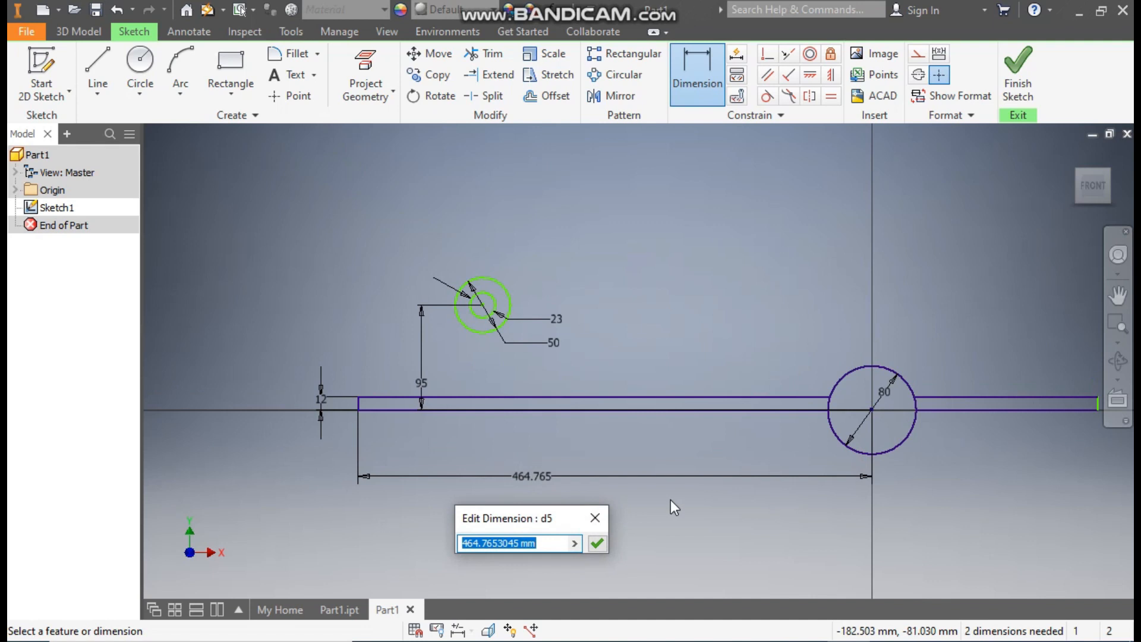
pyautogui.write('179')
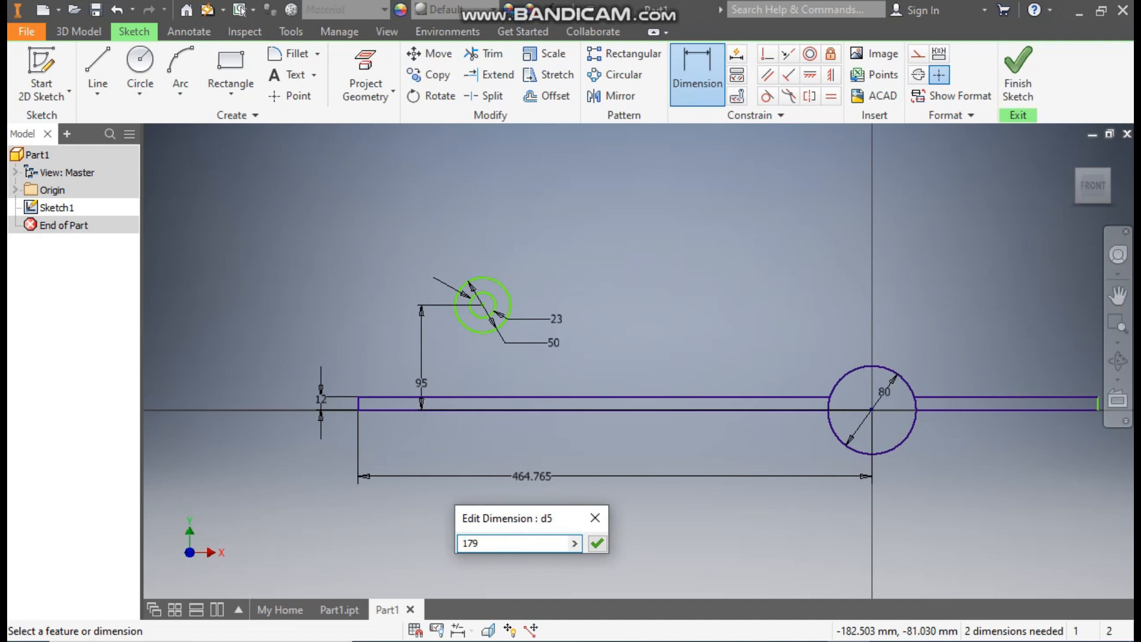
pyautogui.press('Return')
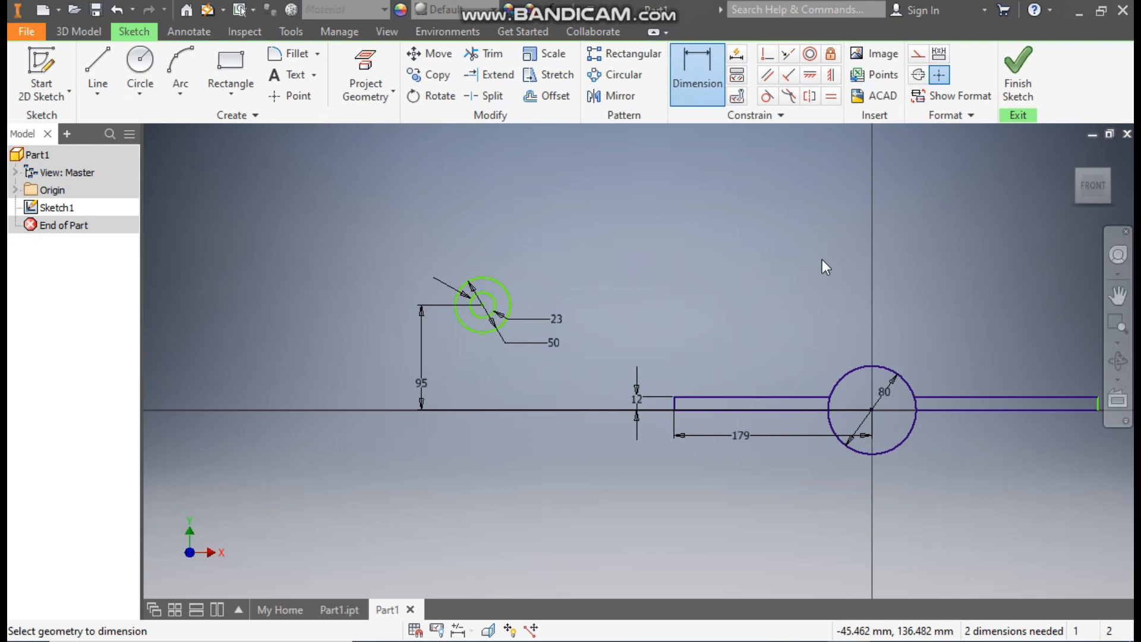
pyautogui.press('Escape')
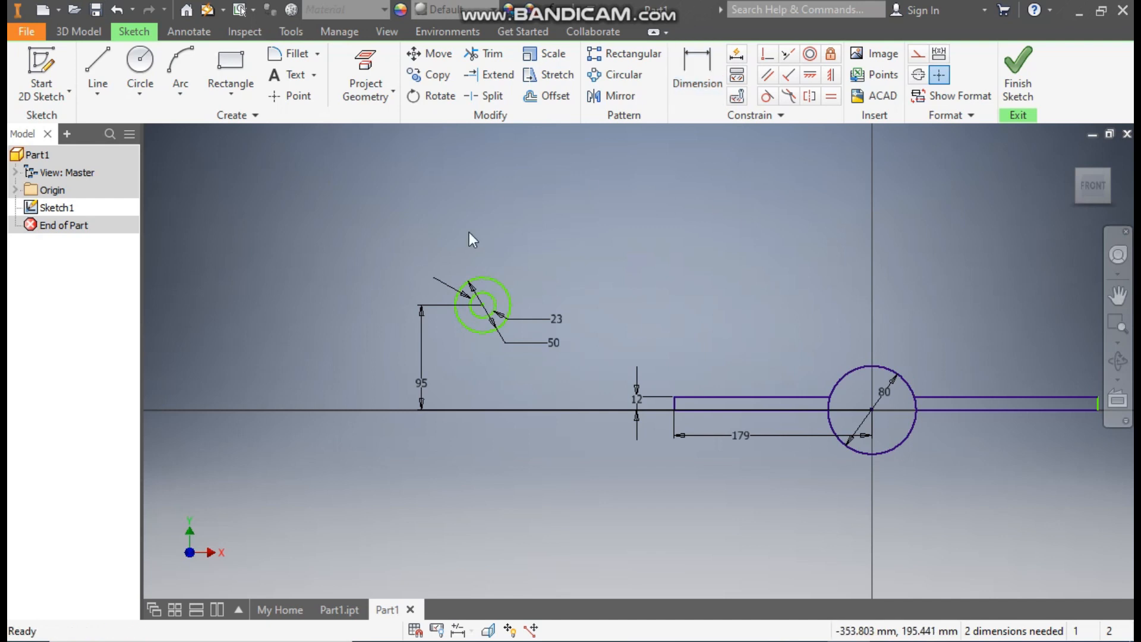
pyautogui.moveTo(482, 305); pyautogui.dragTo(713, 325)
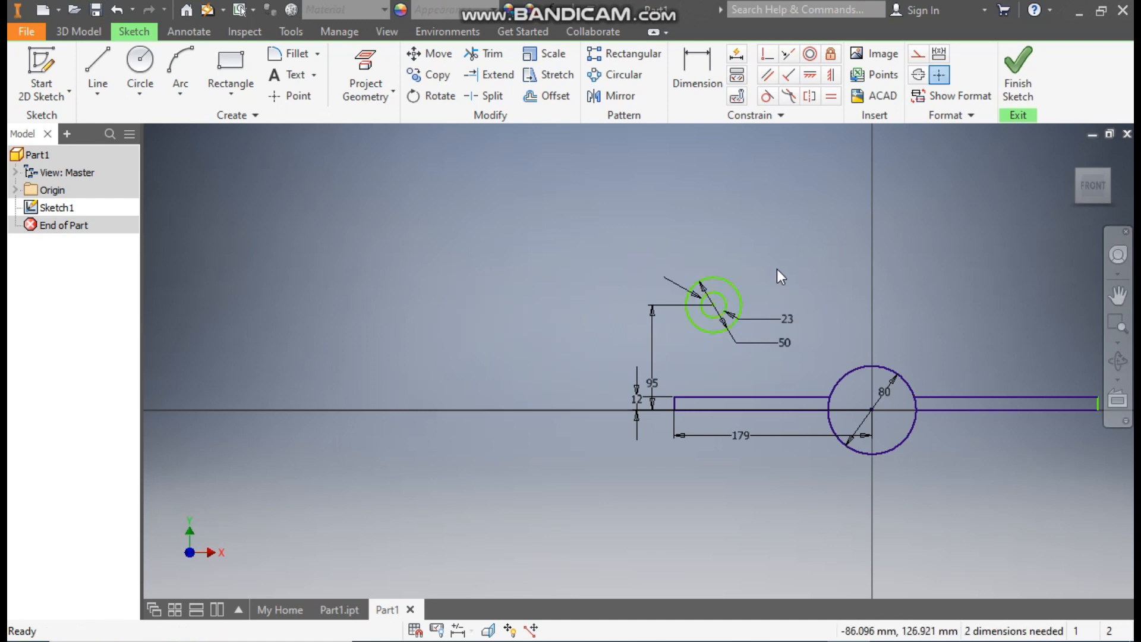
# Step: Draw a vertical line from the 50 mm circle's left quadrant down to the left strip's upper edge
pyautogui.click(96, 69)
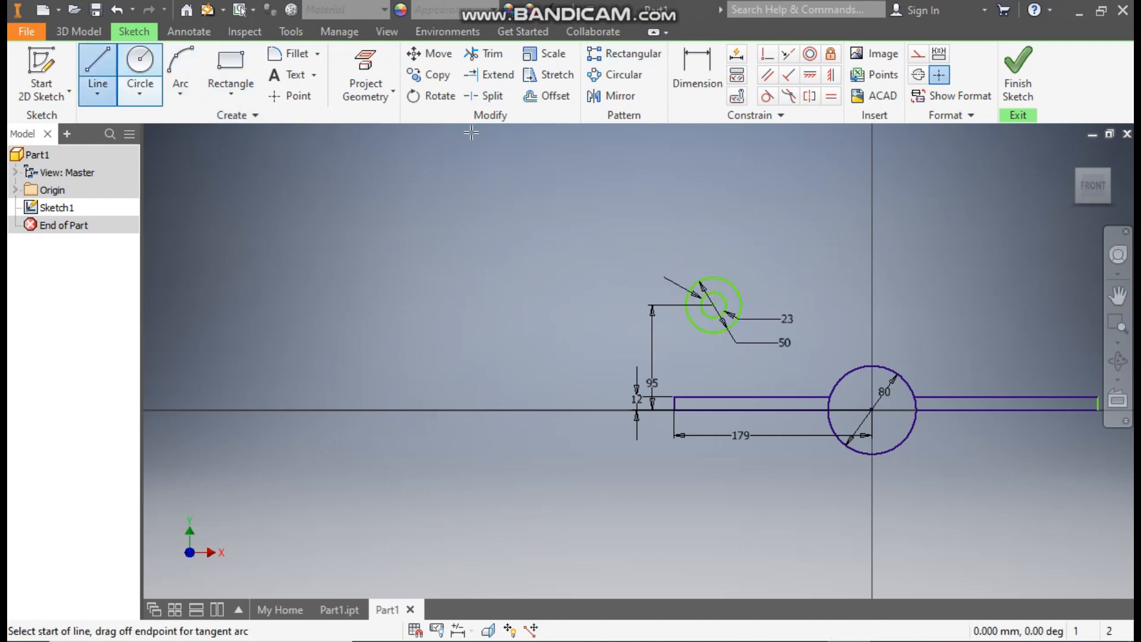
pyautogui.scroll(-5, 694, 377)
pyautogui.moveTo(693, 377)
pyautogui.mouseDown(button='middle')
pyautogui.moveTo(609, 461)
pyautogui.moveTo(611, 445)
pyautogui.mouseUp(button='middle')
pyautogui.click(551, 225)
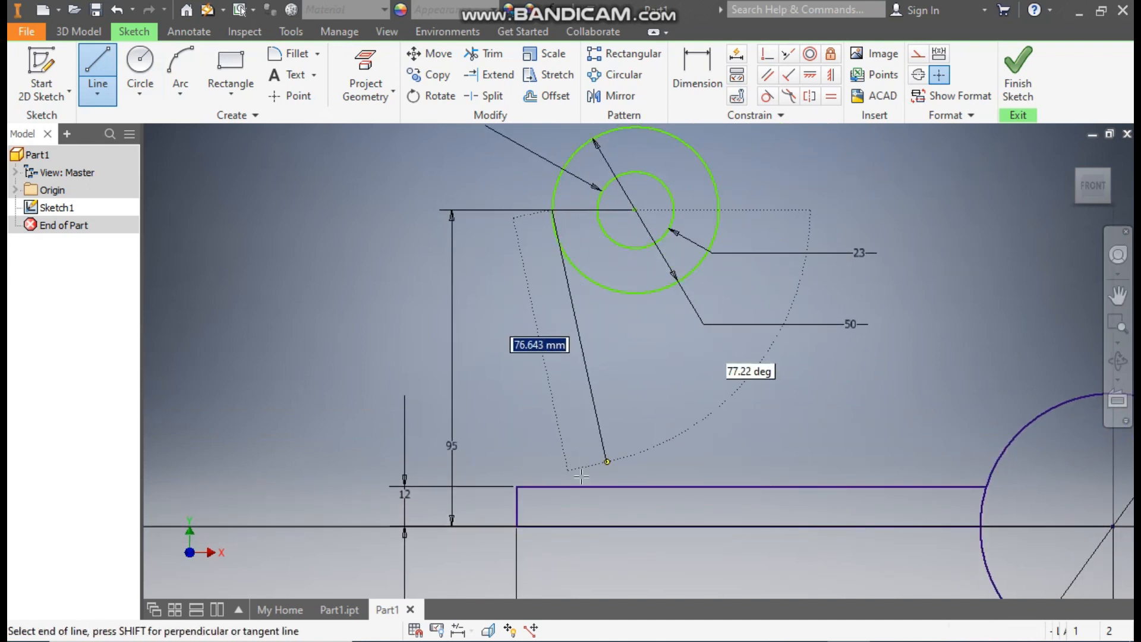
pyautogui.click(552, 486)
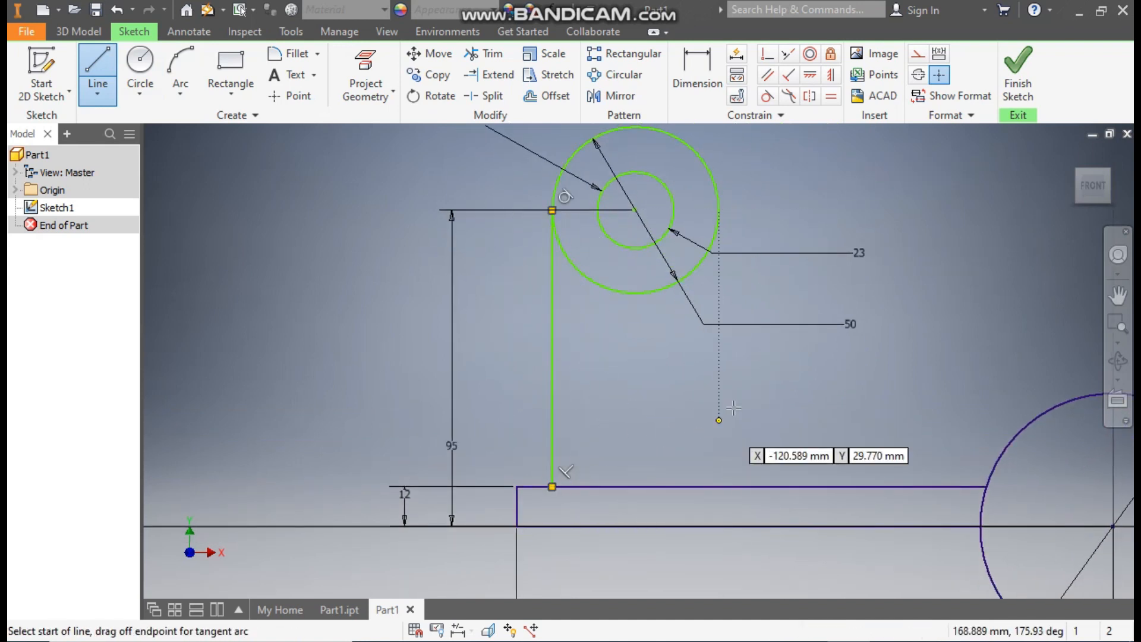
# Step: Draw a sloping line from the 50 mm circle's right side to the 80 mm circle, tangent to the 80 mm circle
pyautogui.moveTo(786, 270); pyautogui.dragTo(575, 249, button='middle')
pyautogui.scroll(1, 623, 263)
pyautogui.moveTo(623, 263); pyautogui.dragTo(587, 293, button='middle')
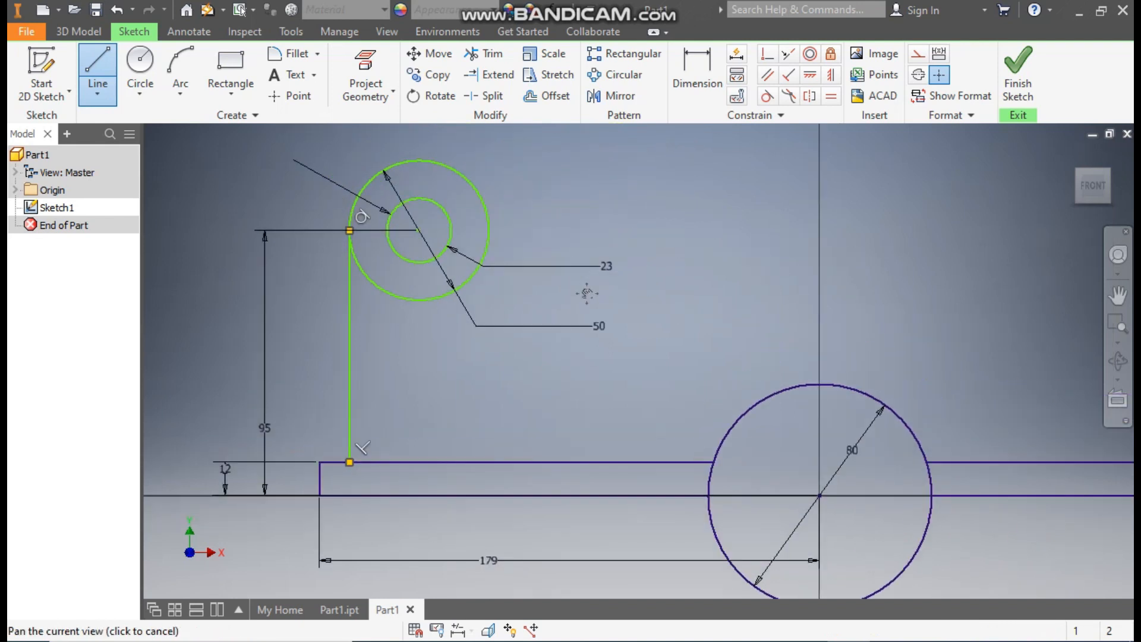
pyautogui.click(483, 203)
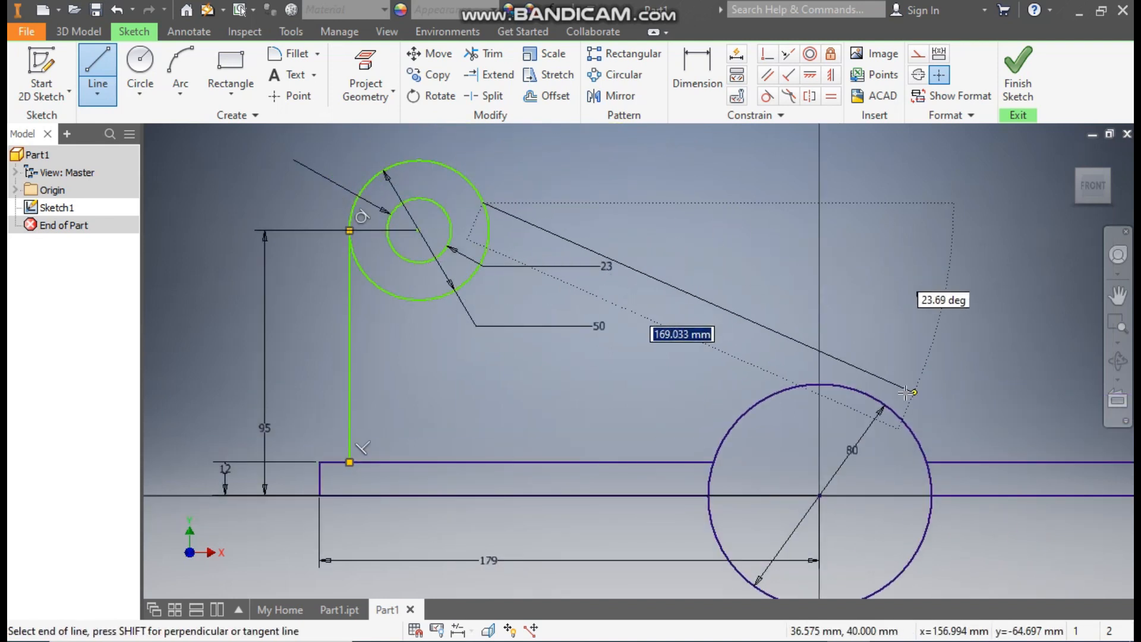
pyautogui.click(888, 416)
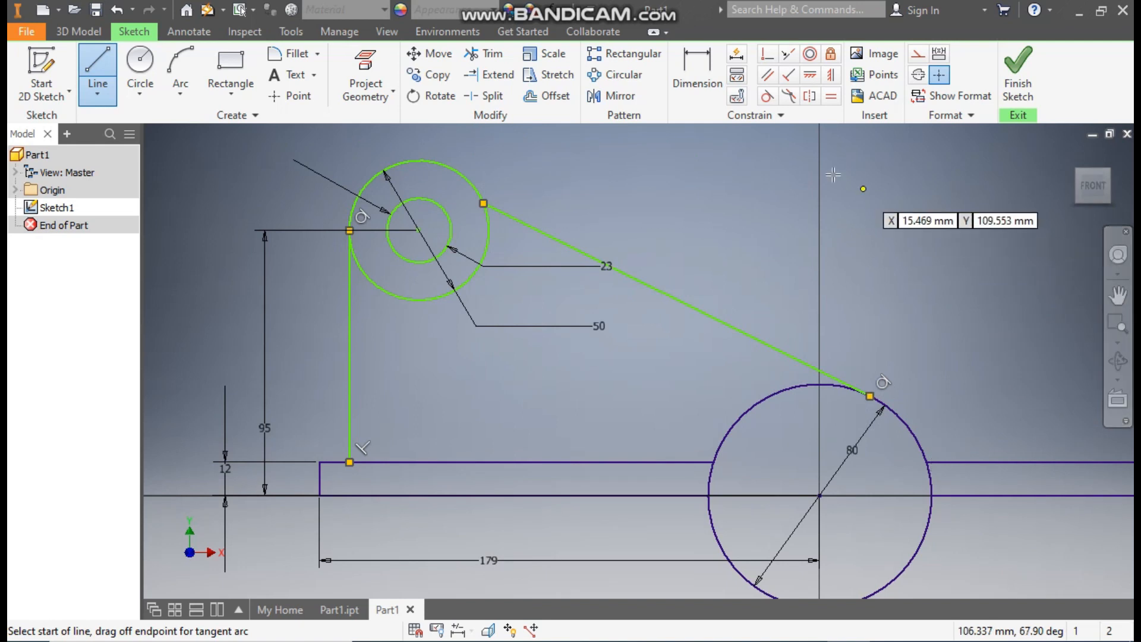
# Step: Constrain the sloping line tangent to the 50 mm circle
pyautogui.click(767, 96)
pyautogui.click(465, 182)
pyautogui.click(497, 211)
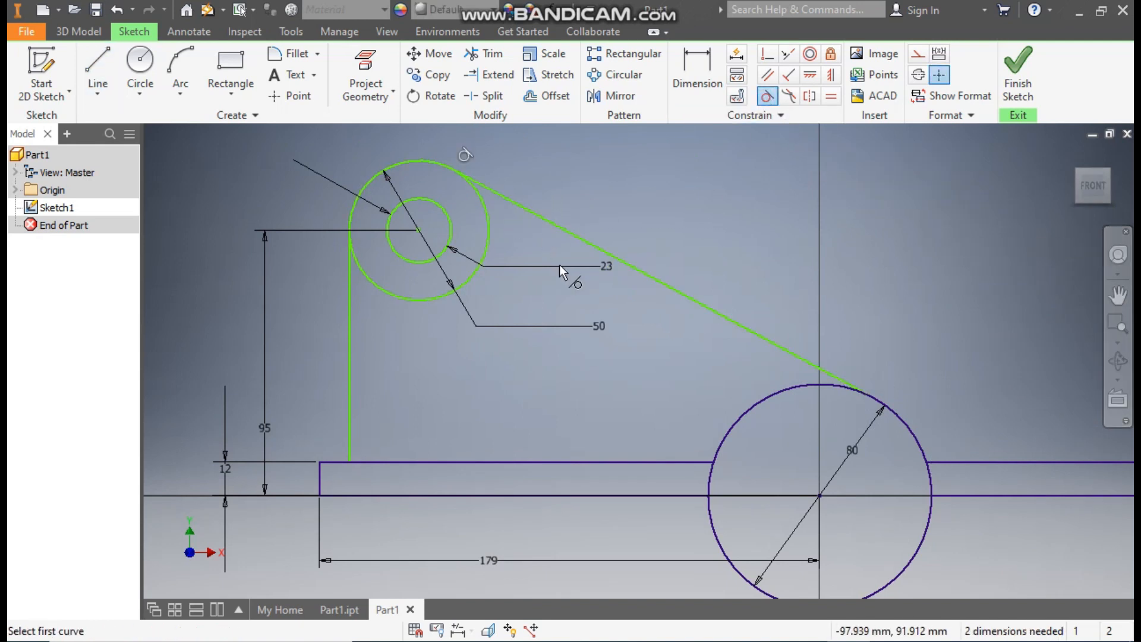
# Step: Try to add a tangent constraint between the vertical line and the 50 mm circle
pyautogui.click(413, 298)
pyautogui.click(349, 321)
pyautogui.click(351, 323)
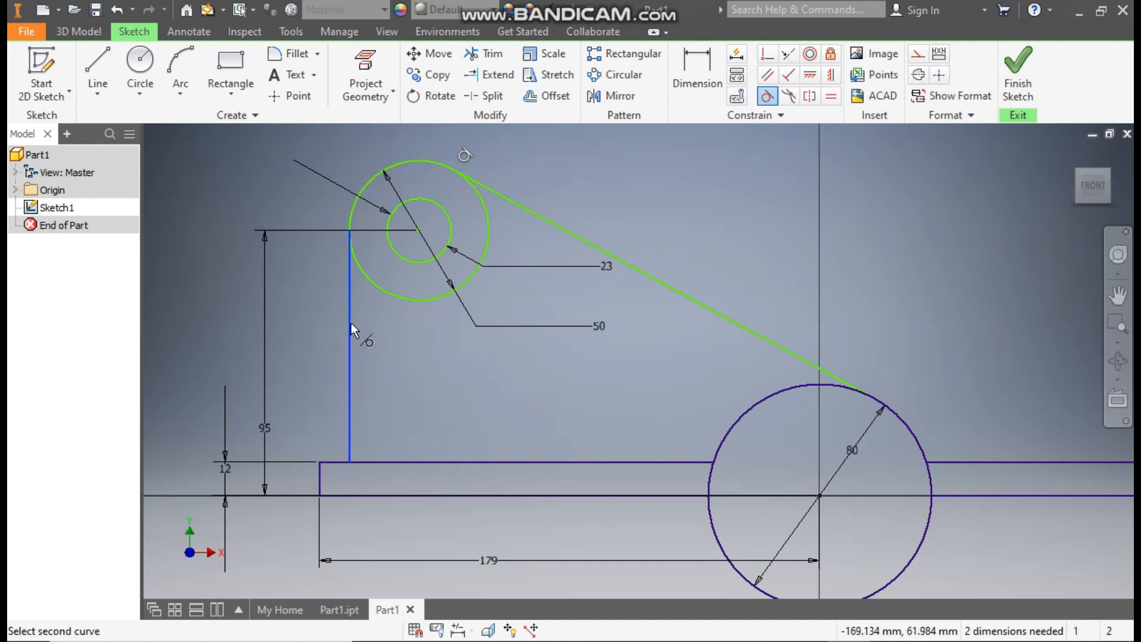
pyautogui.click(399, 300)
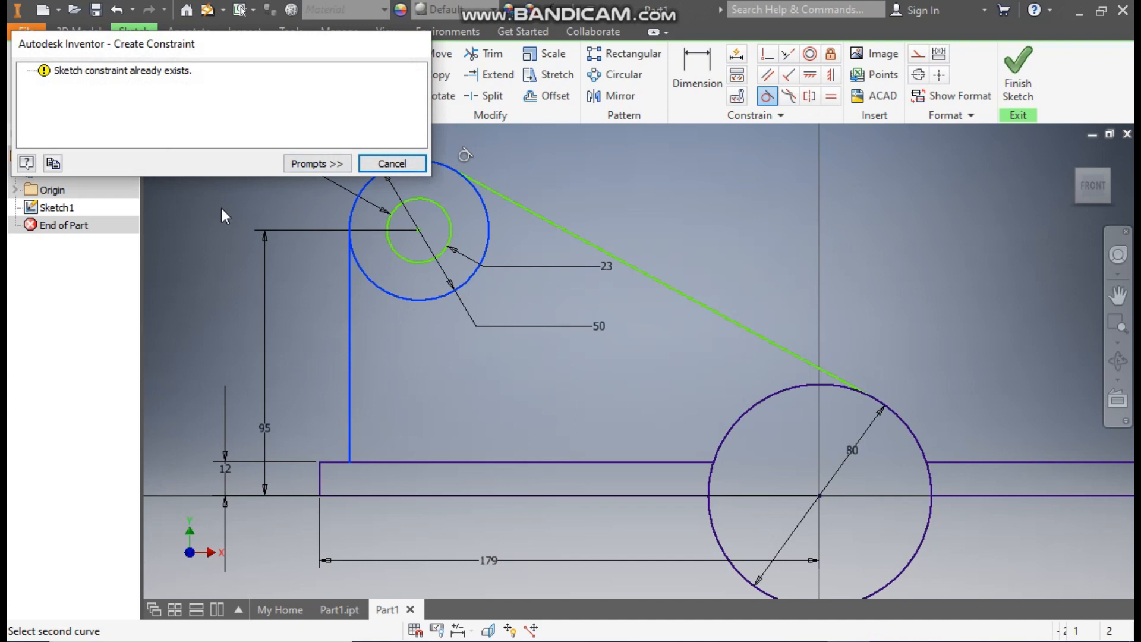
pyautogui.click(384, 162)
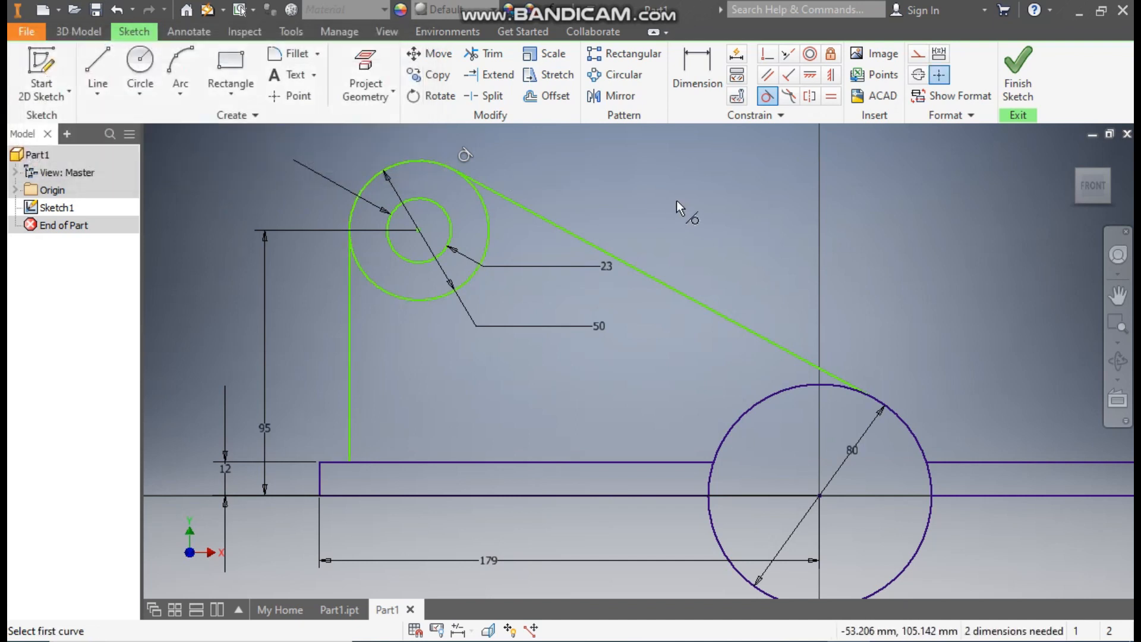
# Step: Dimension the vertical line 40 mm from the left strip's end edge
pyautogui.click(694, 84)
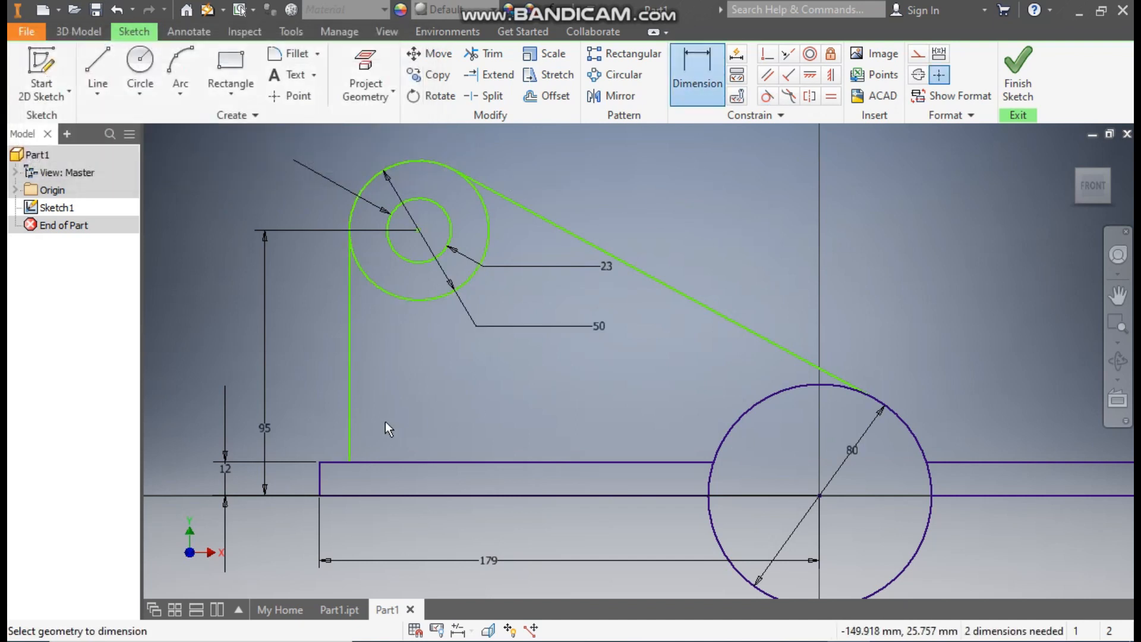
pyautogui.click(351, 417)
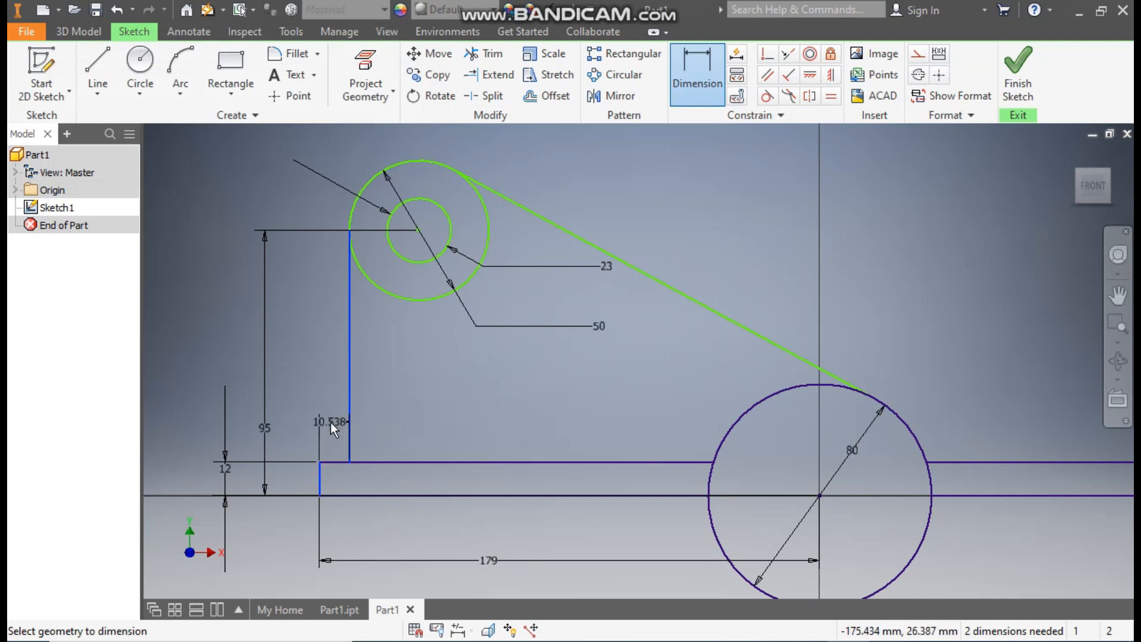
pyautogui.click(331, 425)
pyautogui.write('40')
pyautogui.press('Return')
# Step: Dimension the right strip's end edge 80 mm from the 80 mm circle's centre
pyautogui.scroll(2, 934, 323)
pyautogui.moveTo(935, 323); pyautogui.dragTo(714, 303, button='middle')
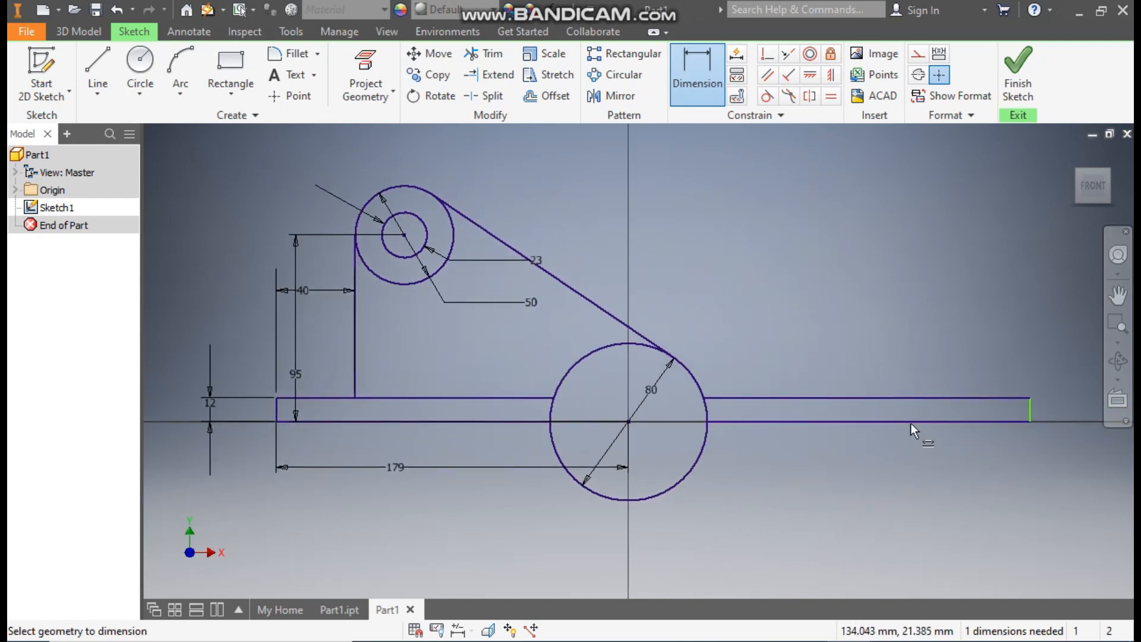
pyautogui.click(1018, 409)
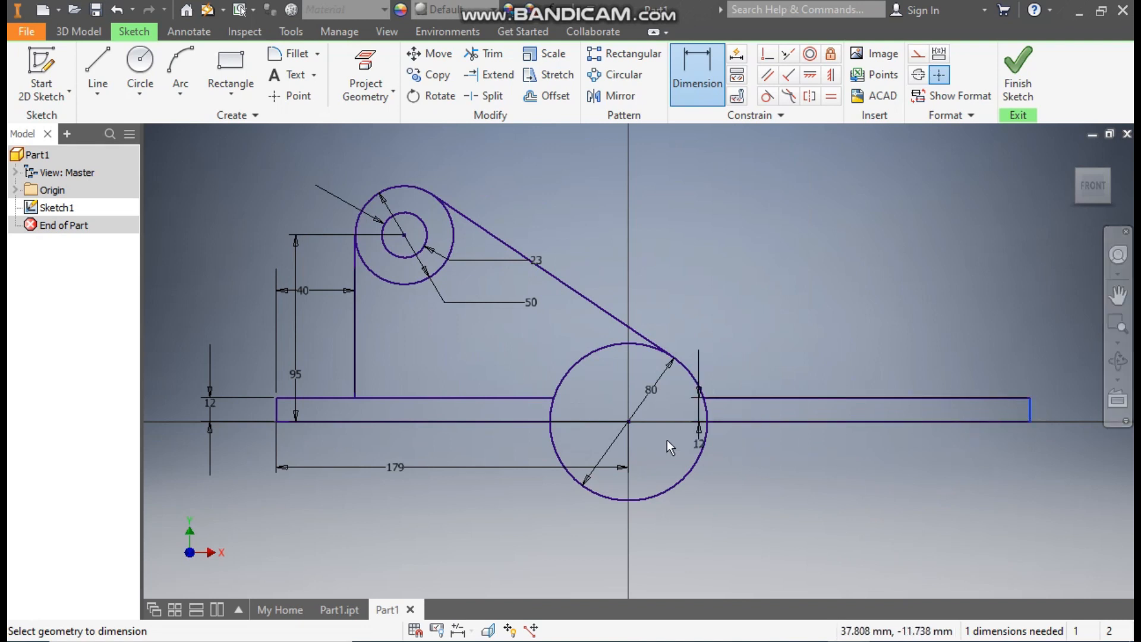
pyautogui.click(628, 421)
pyautogui.click(798, 507)
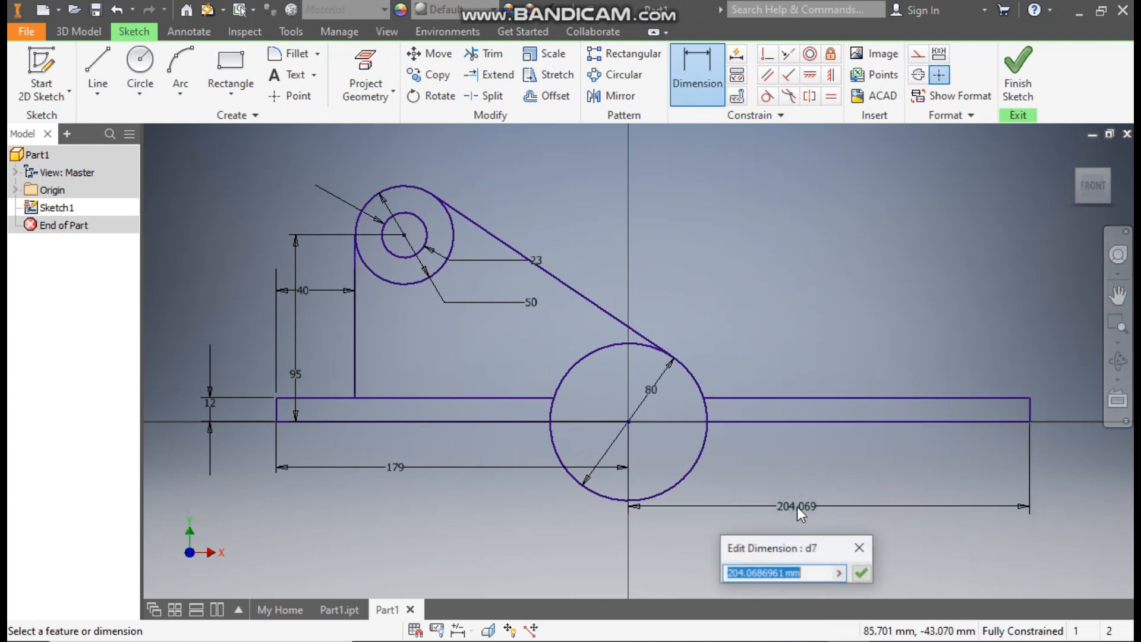
pyautogui.write('80')
pyautogui.press('Return')
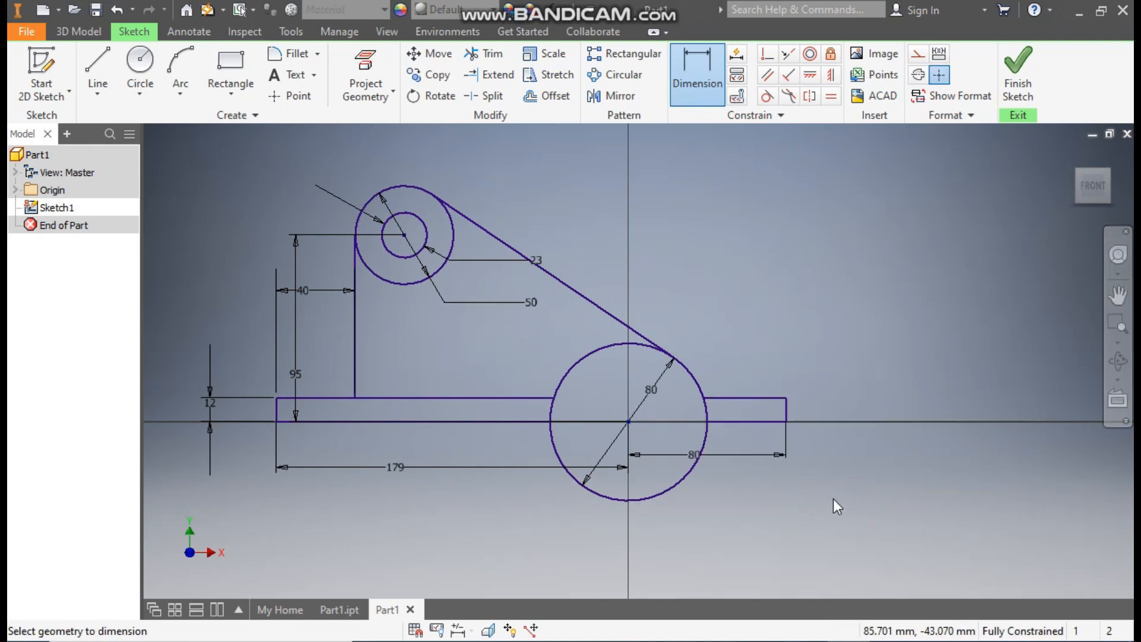
# Step: Offset the 80 mm circle inward by 12 mm
pyautogui.moveTo(709, 309); pyautogui.dragTo(778, 307, button='middle')
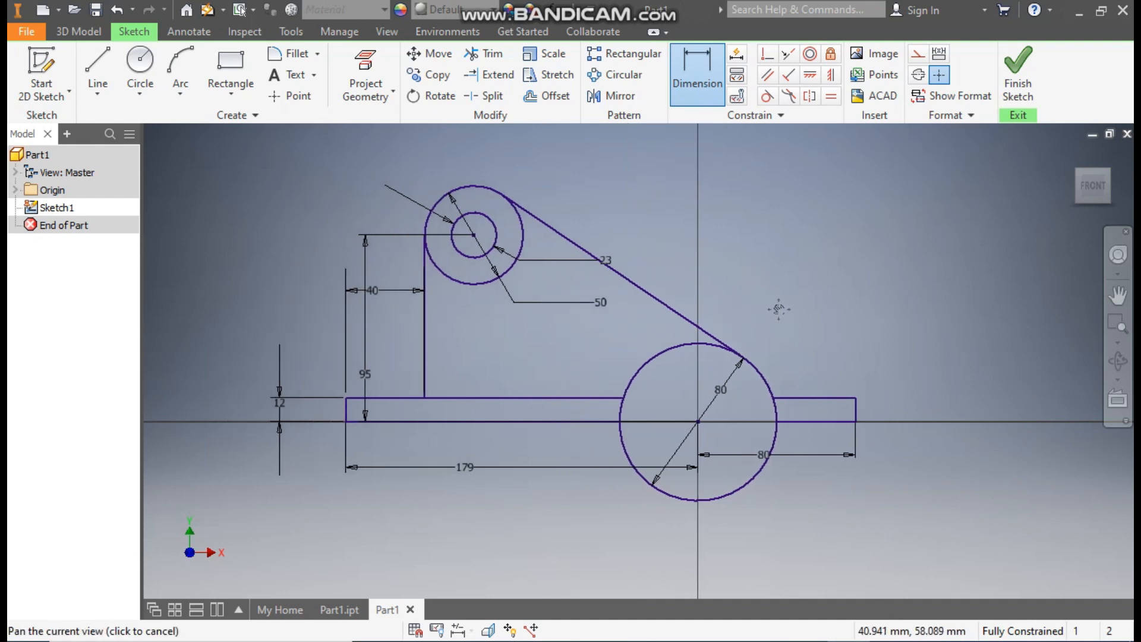
pyautogui.click(140, 62)
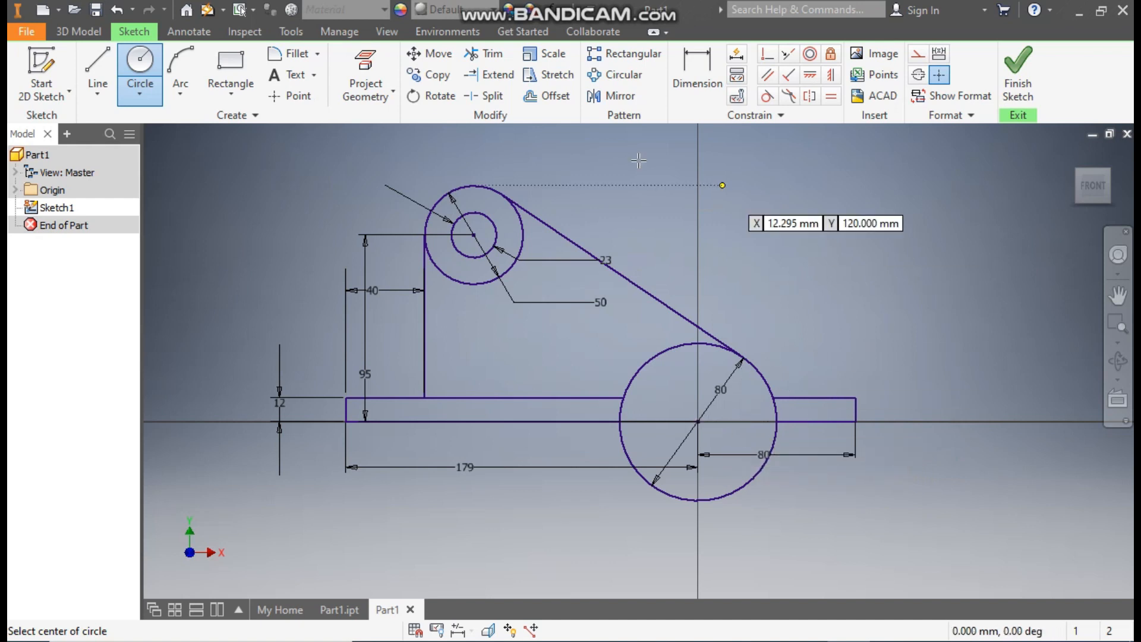
pyautogui.click(551, 98)
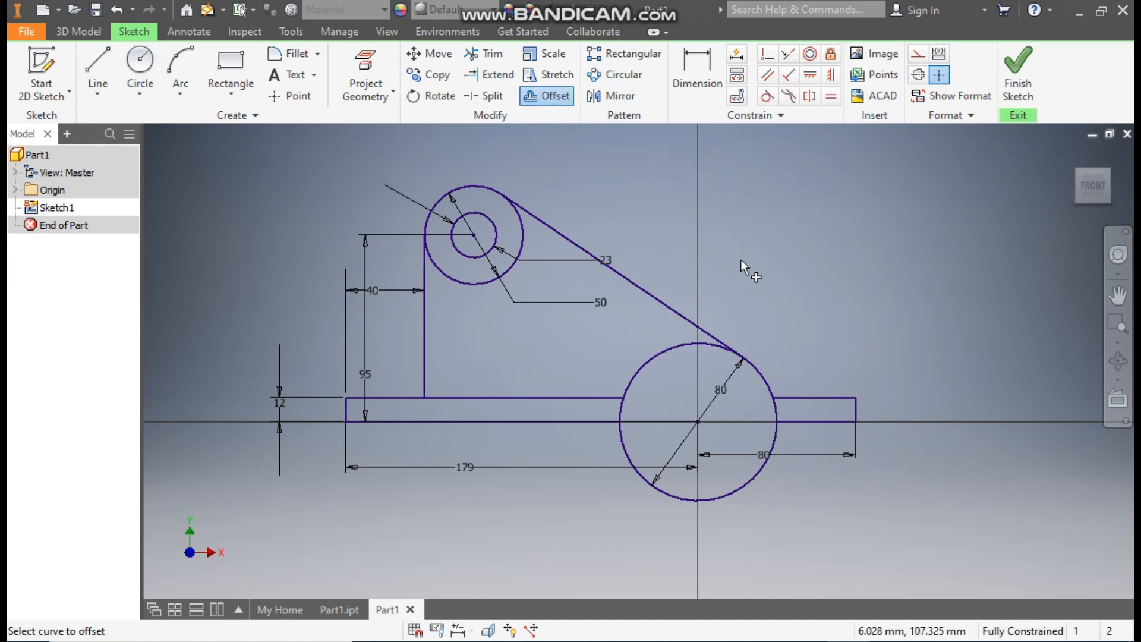
pyautogui.click(704, 370)
pyautogui.write('12')
pyautogui.press('Return')
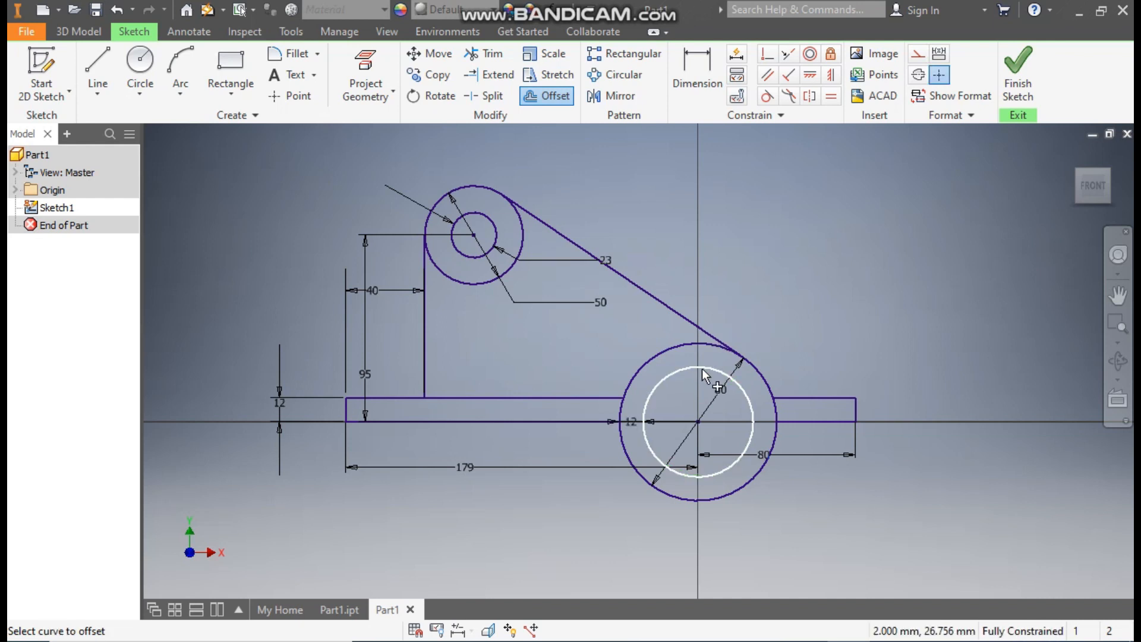
pyautogui.press('Escape')
# Step: Draw a horizontal line across the 80 mm circle's full diameter and convert it to construction geometry
pyautogui.click(98, 67)
pyautogui.scroll(3, 672, 423)
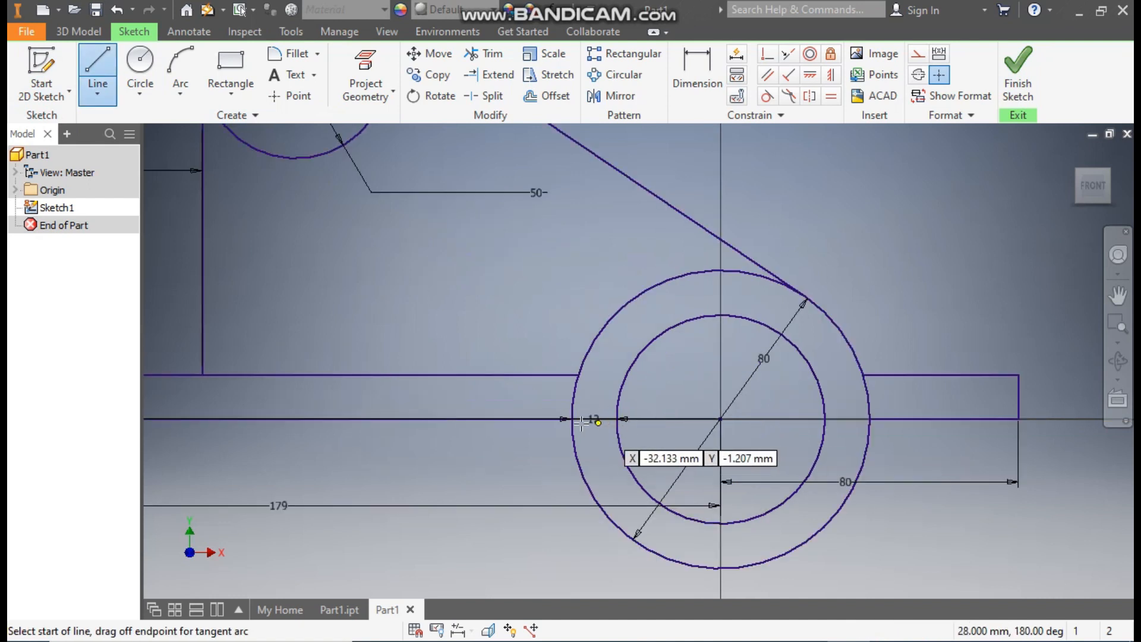
pyautogui.click(573, 419)
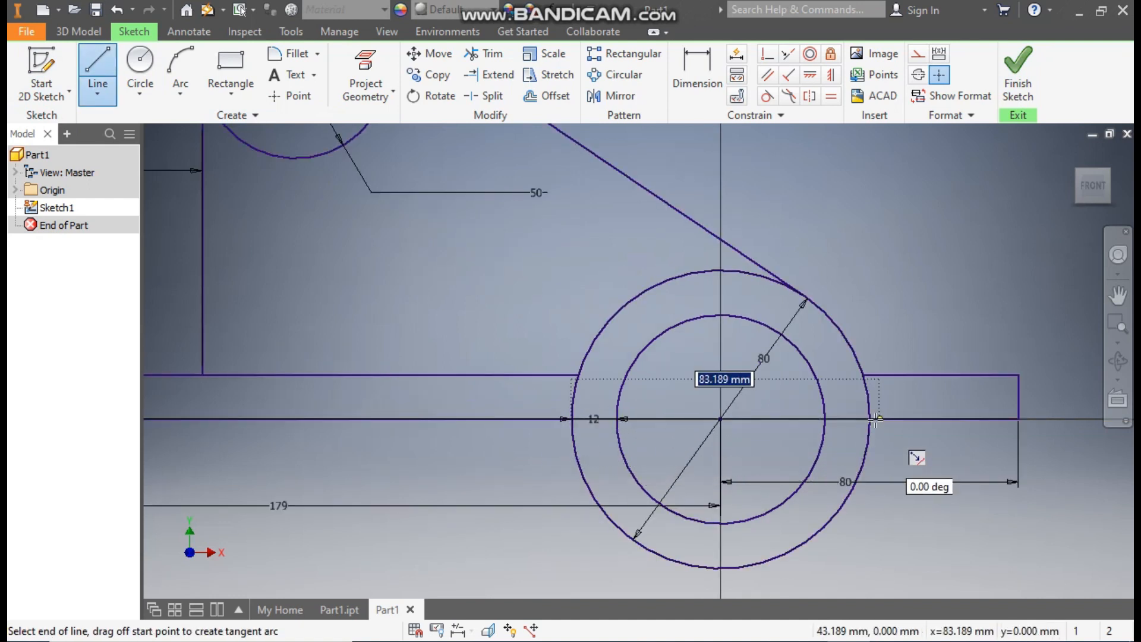
pyautogui.doubleClick(871, 419)
pyautogui.press('Escape')
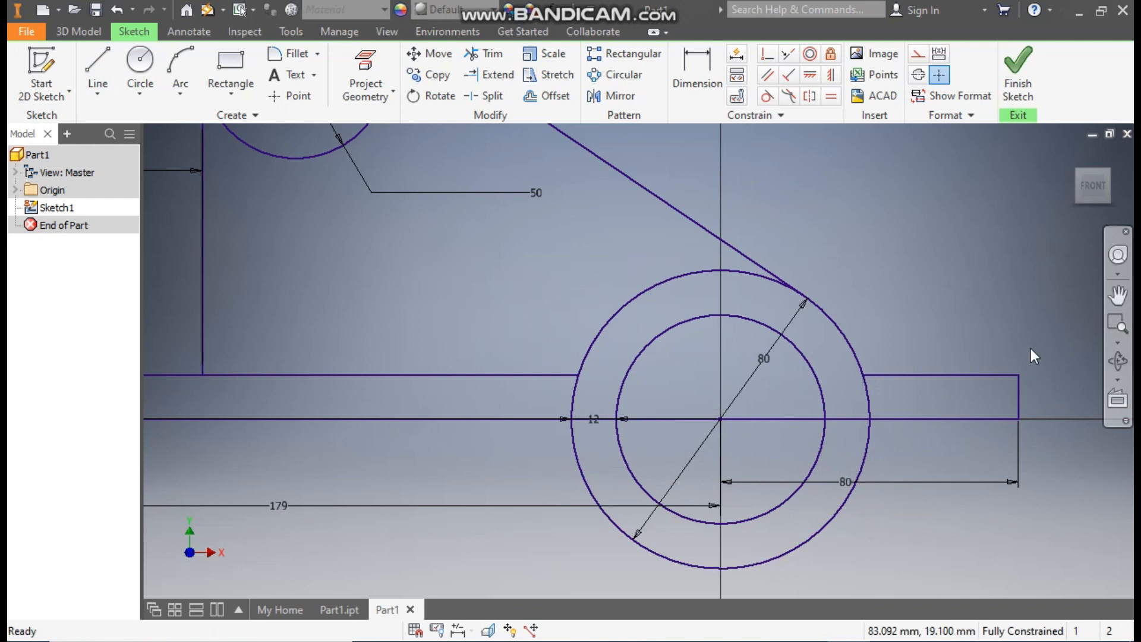
pyautogui.click(771, 418)
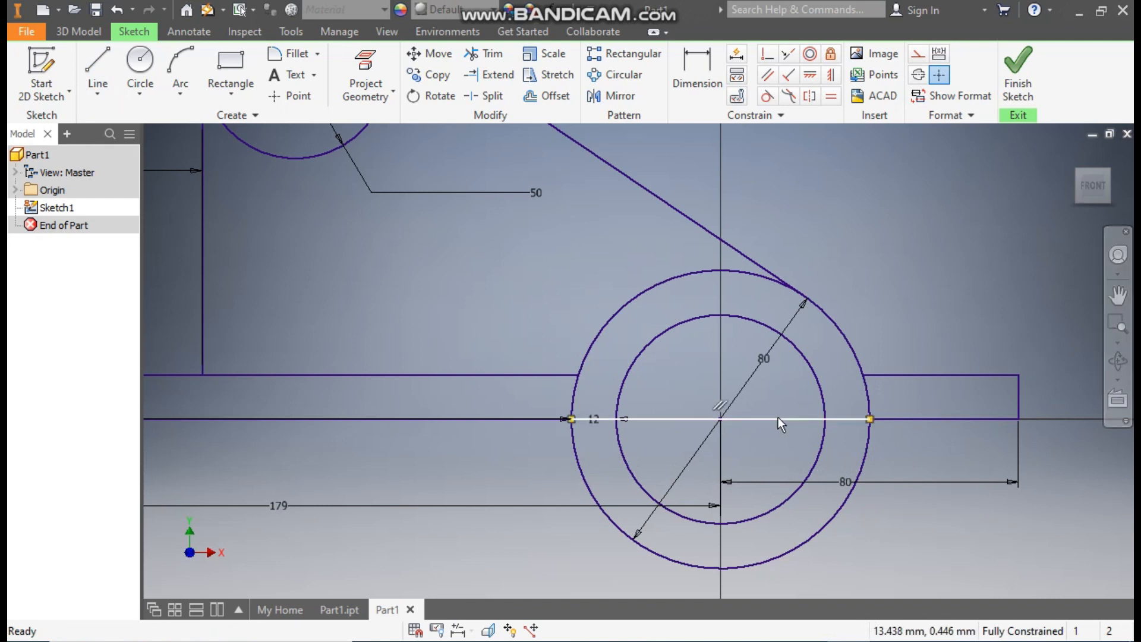
pyautogui.click(940, 74)
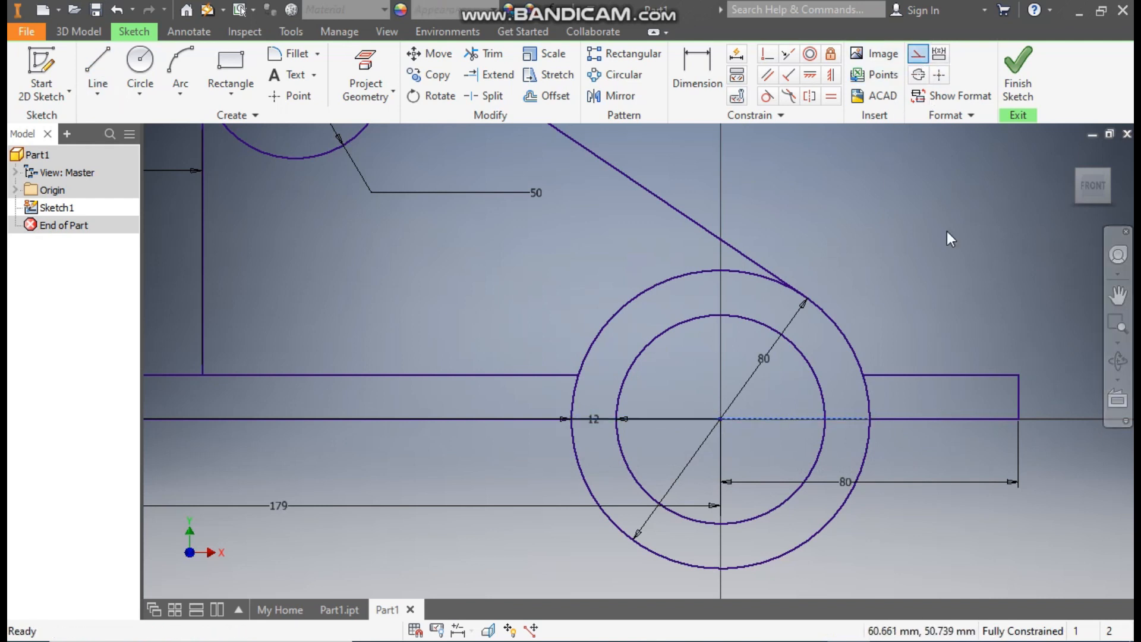
# Step: Trim away the lower halves of the 80 mm circle and its inner offset circle
pyautogui.click(498, 56)
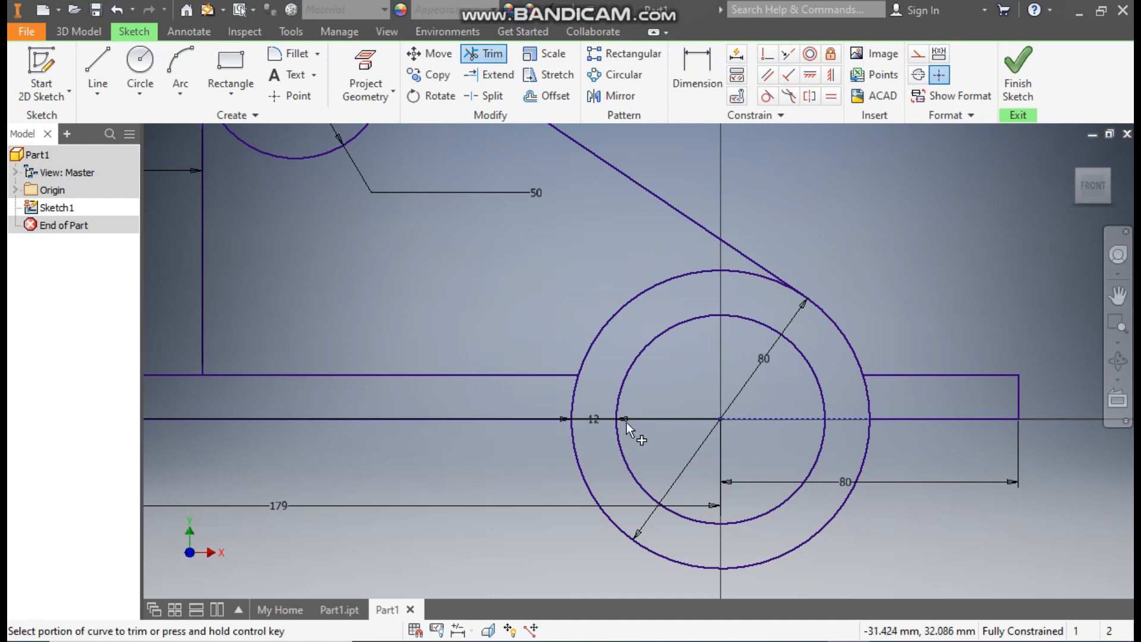
pyautogui.click(595, 498)
pyautogui.click(630, 477)
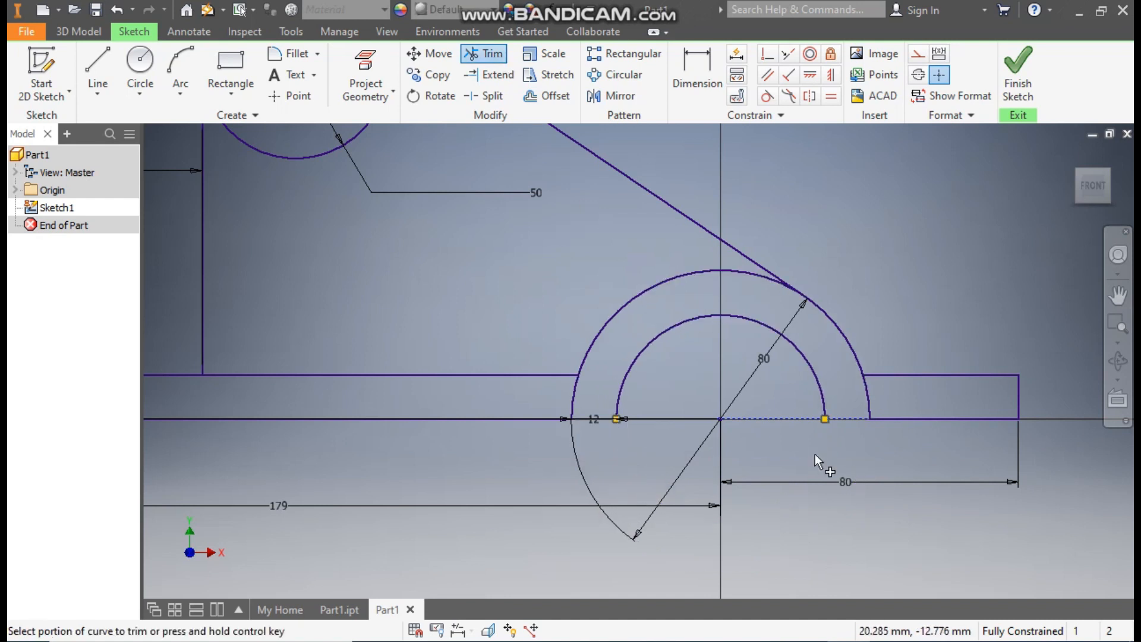
# Step: Close both ends of the half ring with short horizontal lines between the outer and inner arcs, and finish the sketch
pyautogui.moveTo(823, 459); pyautogui.dragTo(856, 463, button='middle')
pyautogui.scroll(-1, 855, 462)
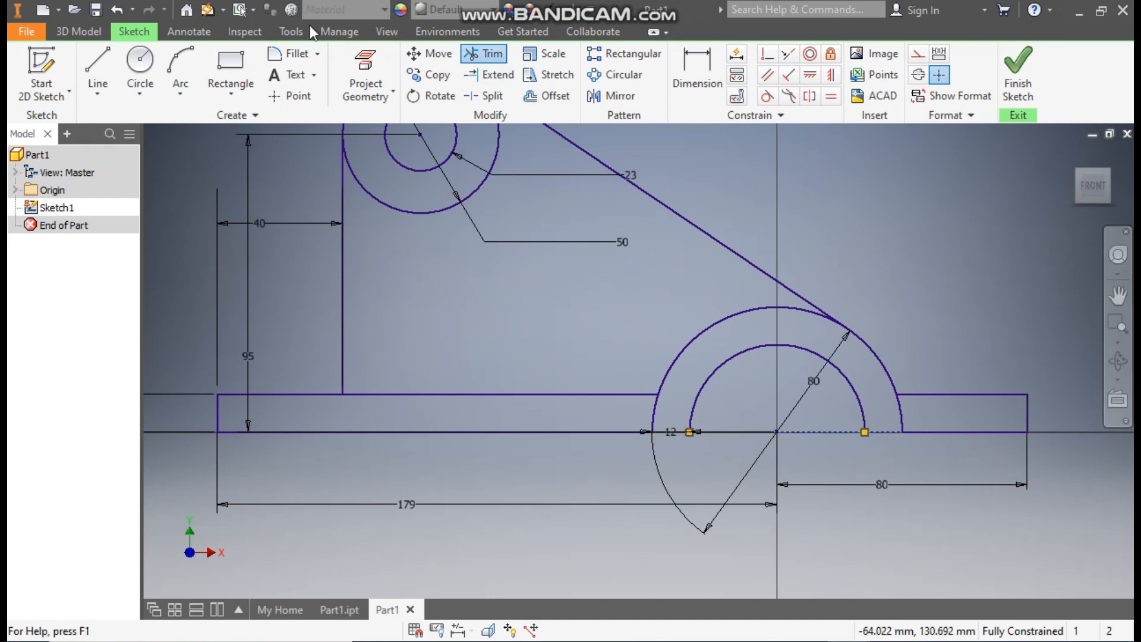
pyautogui.click(95, 65)
pyautogui.click(651, 431)
pyautogui.doubleClick(690, 432)
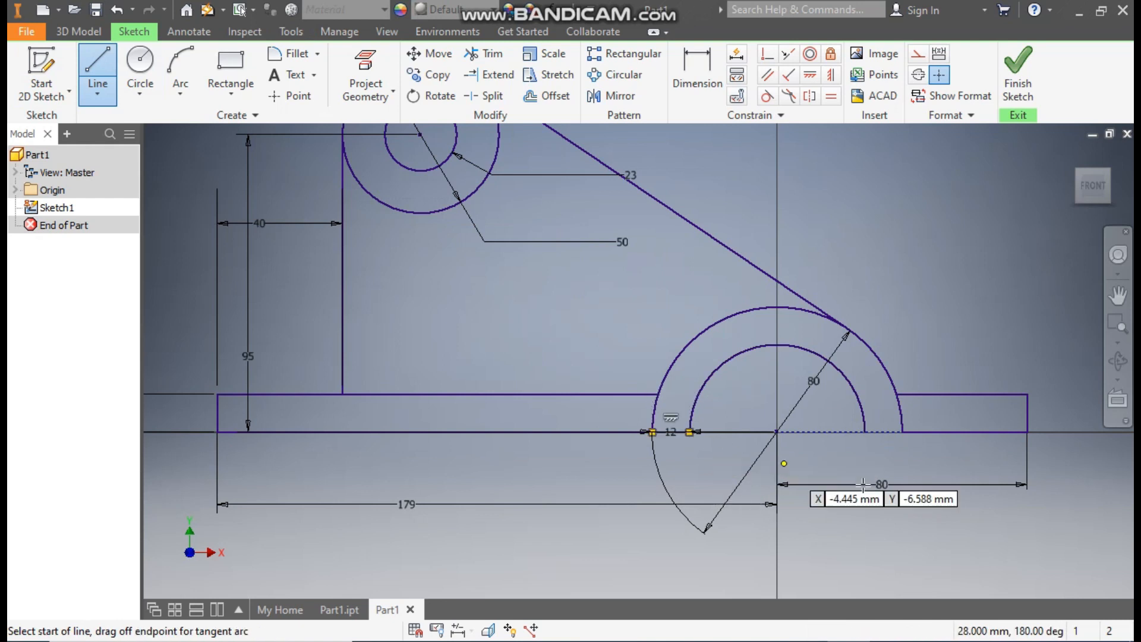
pyautogui.click(865, 432)
pyautogui.doubleClick(902, 431)
pyautogui.scroll(2, 954, 225)
pyautogui.moveTo(943, 231)
pyautogui.mouseDown(button='middle')
pyautogui.moveTo(1014, 325)
pyautogui.moveTo(926, 279)
pyautogui.mouseUp(button='middle')
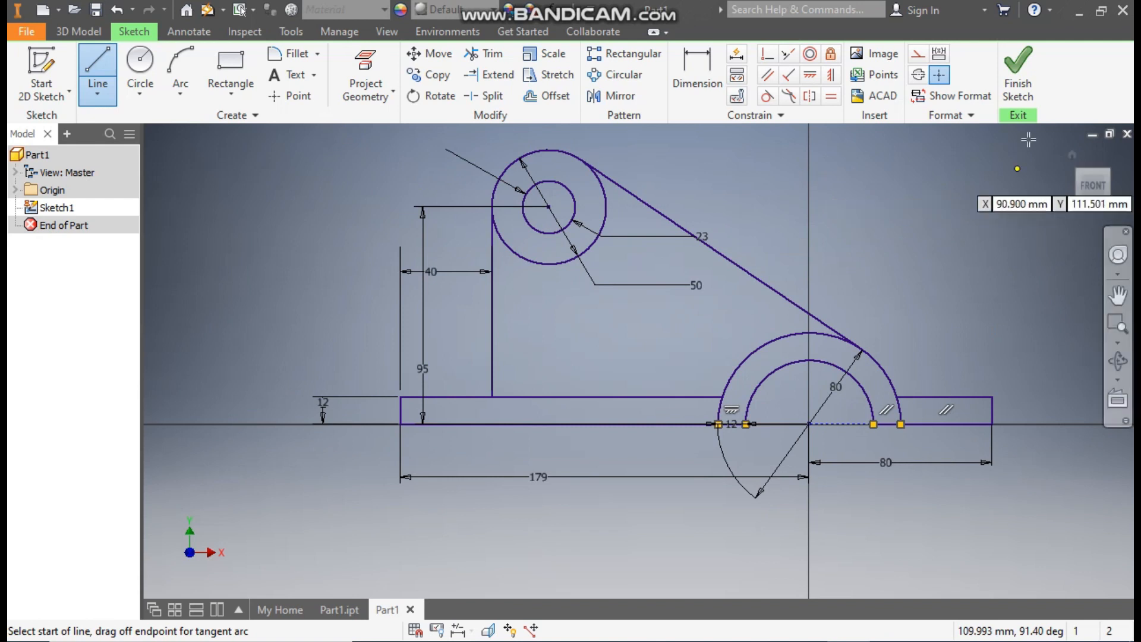
pyautogui.click(1030, 76)
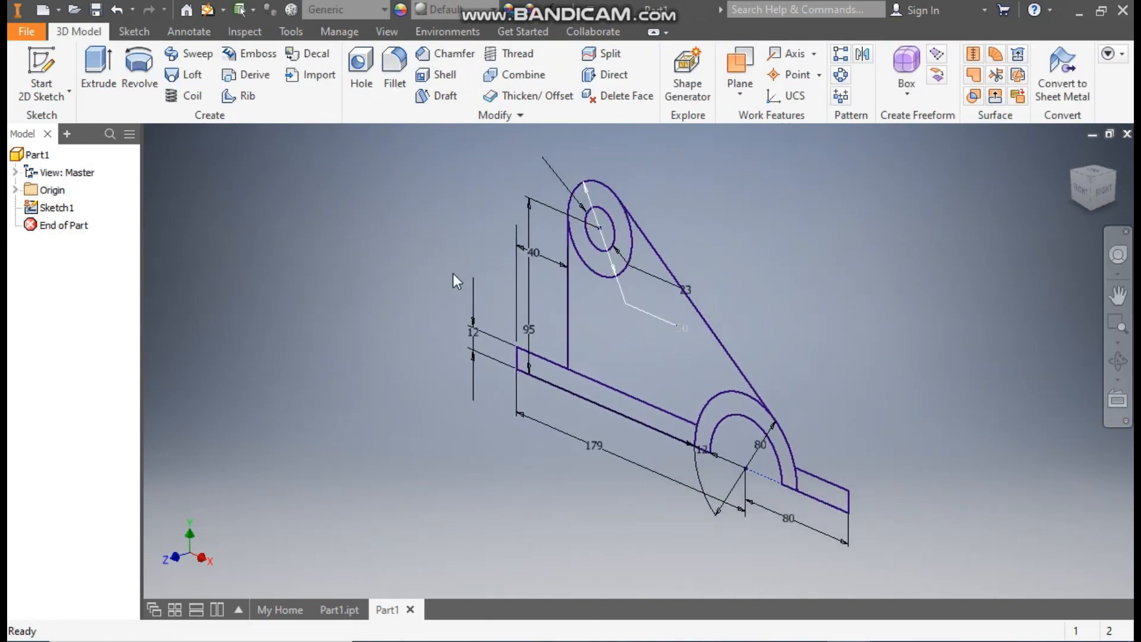
# Step: Extrude both base plate regions of the sketch 100 mm symmetrically about the sketch plane as a new solid
pyautogui.click(98, 67)
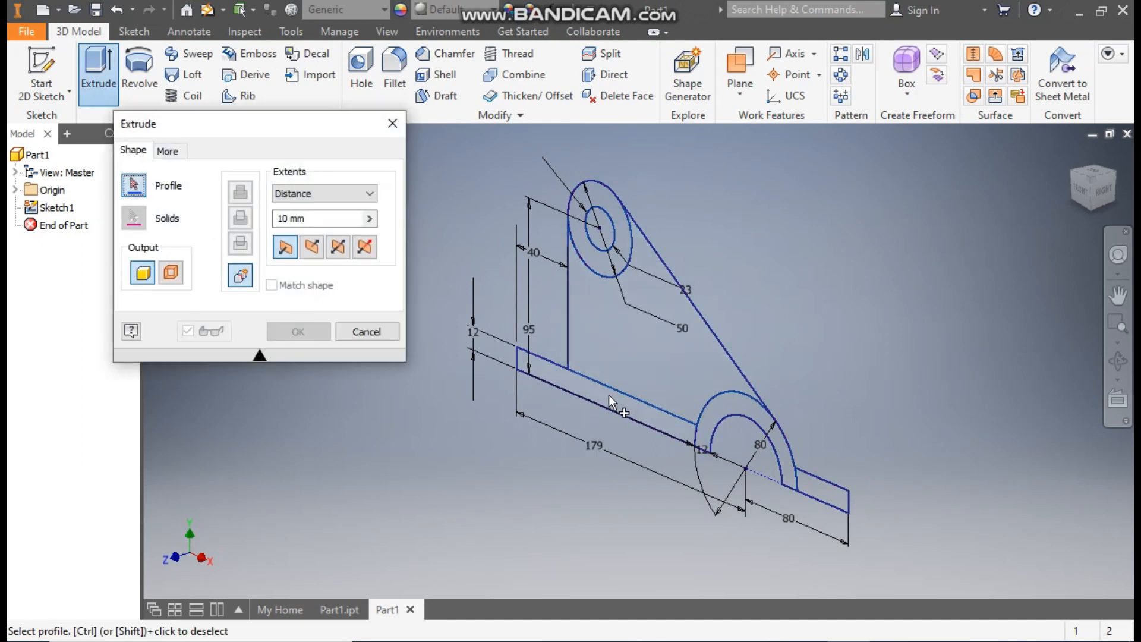
pyautogui.click(608, 397)
pyautogui.click(811, 486)
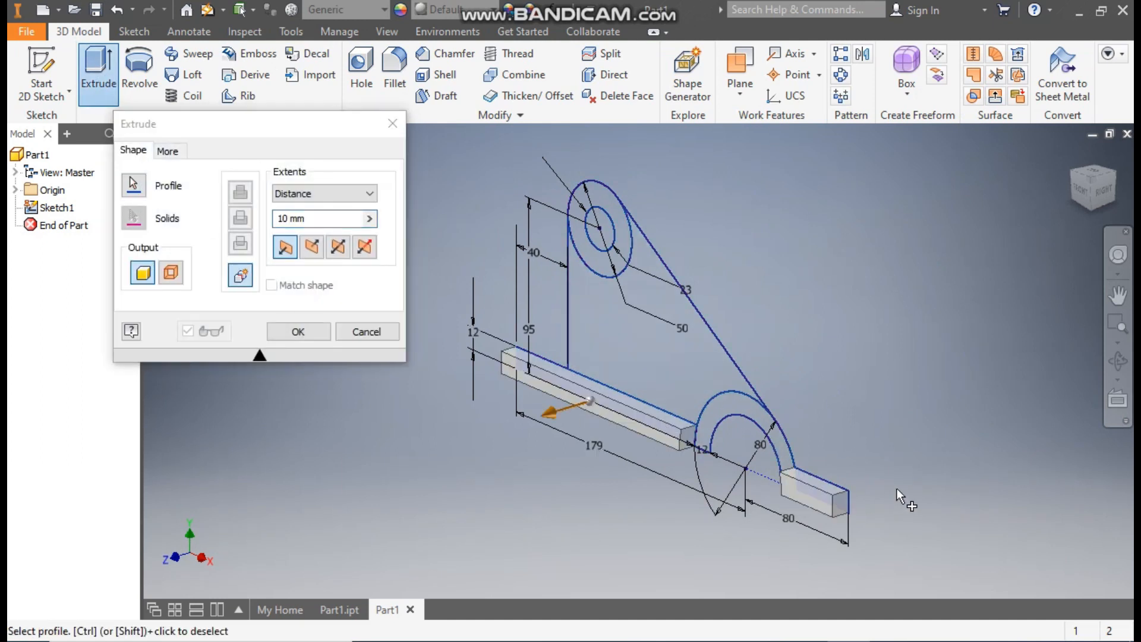
pyautogui.click(339, 248)
pyautogui.moveTo(307, 226); pyautogui.dragTo(278, 226)
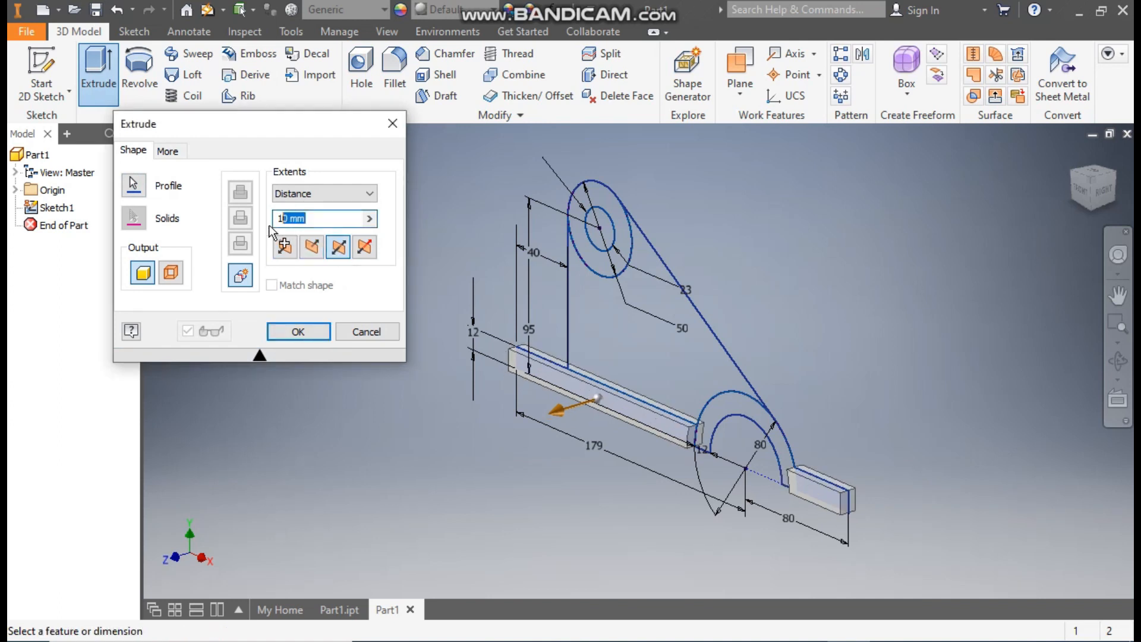
pyautogui.write('100')
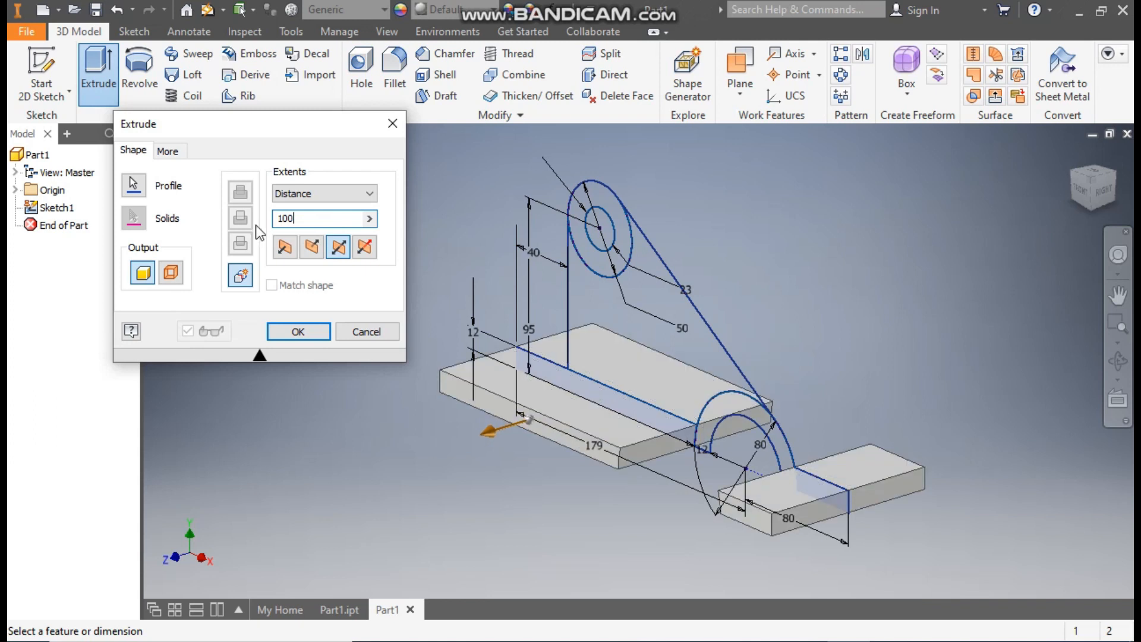
pyautogui.click(297, 332)
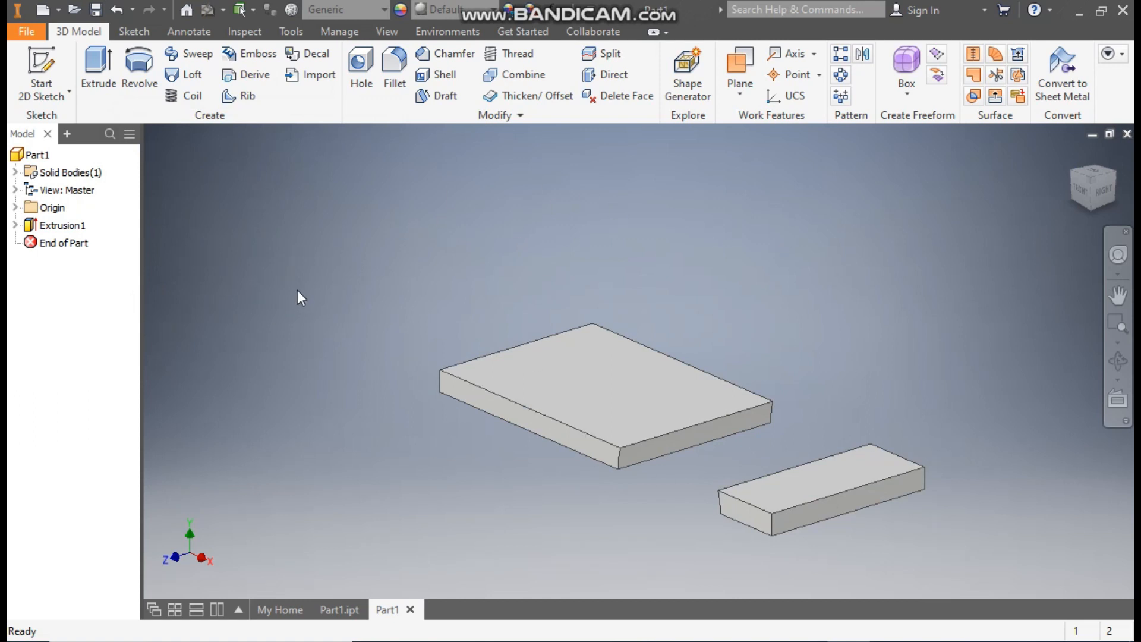
# Step: Make the base plate extrusion's sketch visible again so its remaining regions can be reused
pyautogui.click(14, 225)
pyautogui.click(70, 243)
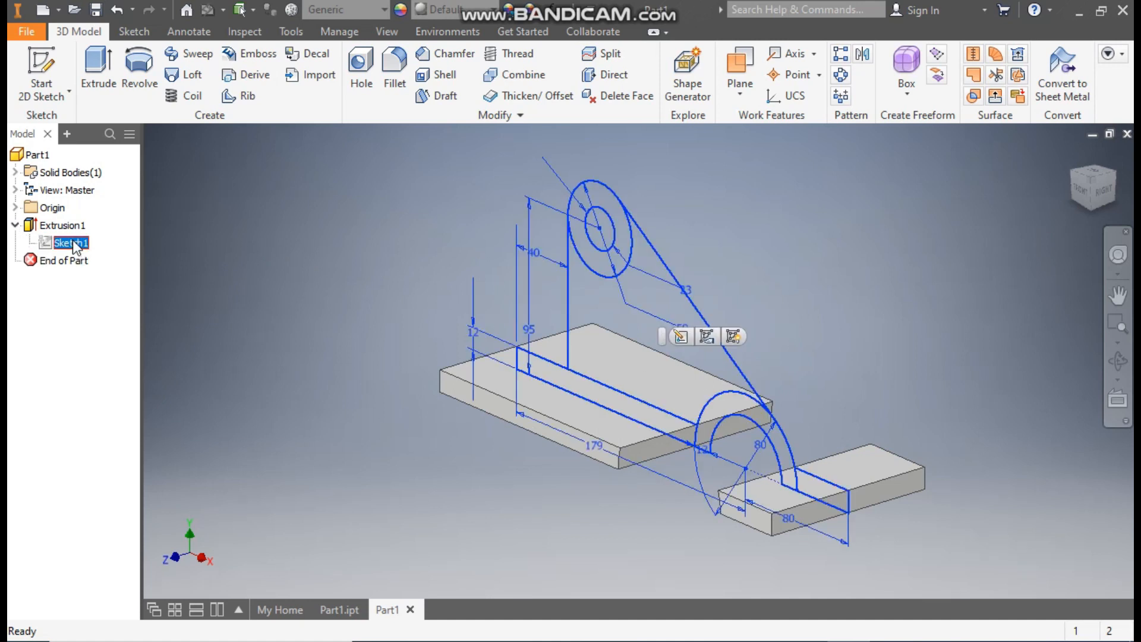
pyautogui.click(737, 336)
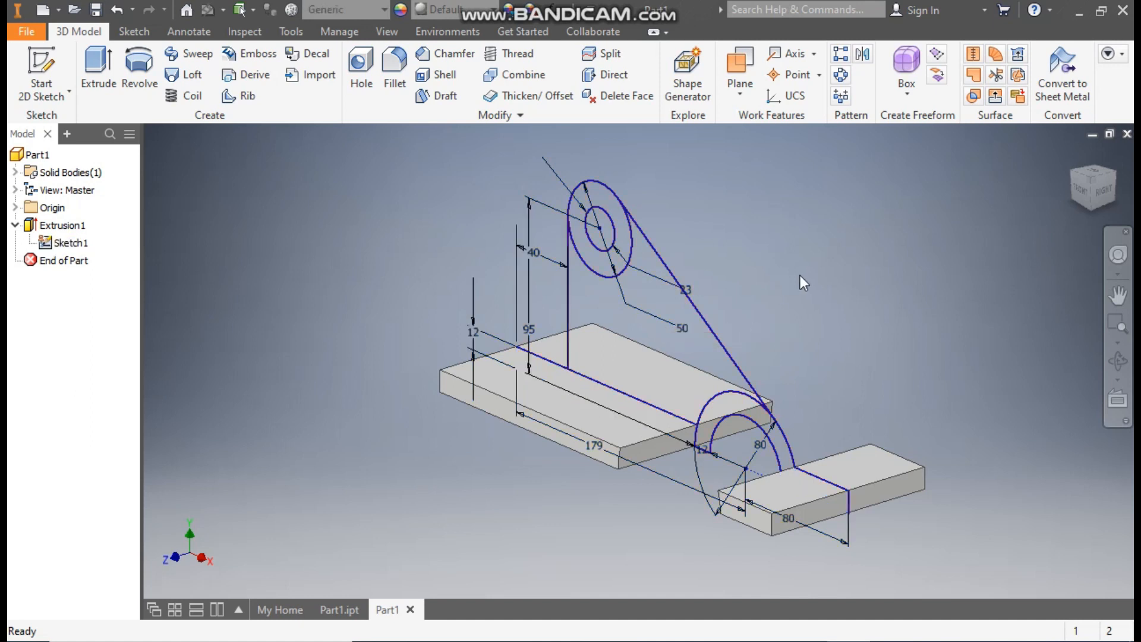
# Step: Extrude the half ring and the upper boss ring 130 mm symmetrically, joined to the base plates
pyautogui.click(96, 63)
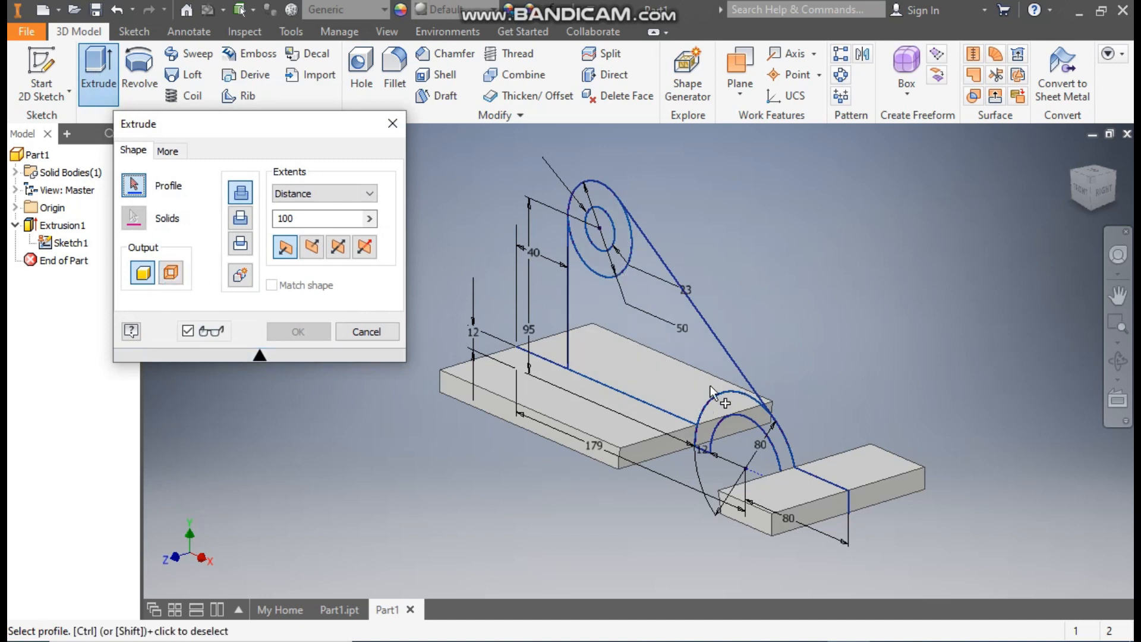
pyautogui.click(742, 407)
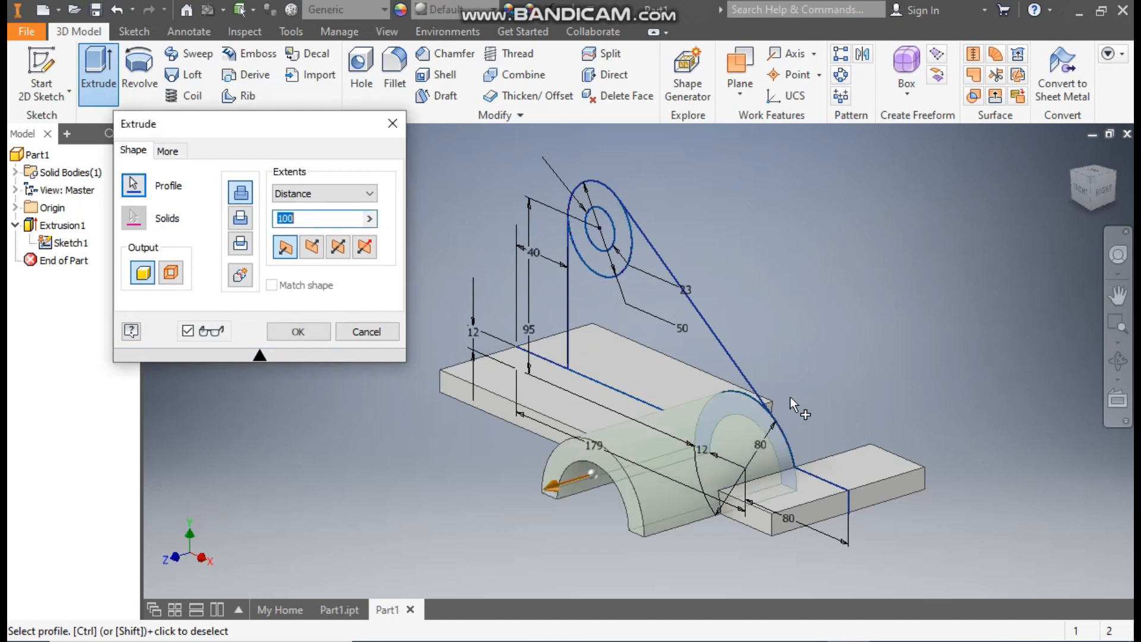
pyautogui.click(340, 252)
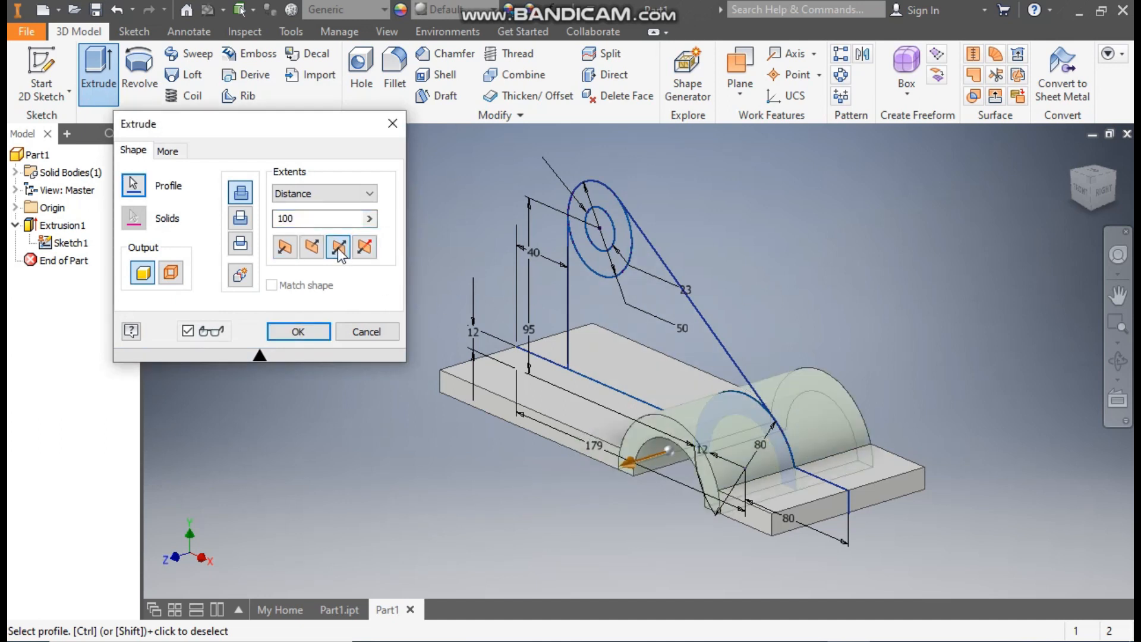
pyautogui.moveTo(297, 219); pyautogui.dragTo(271, 221)
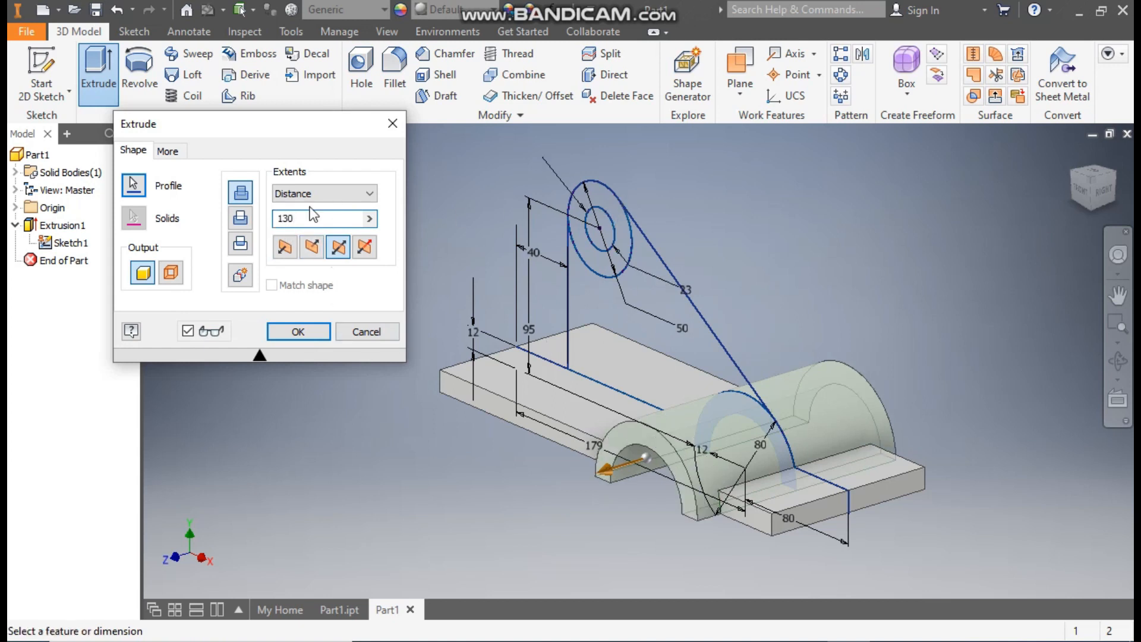
pyautogui.click(597, 199)
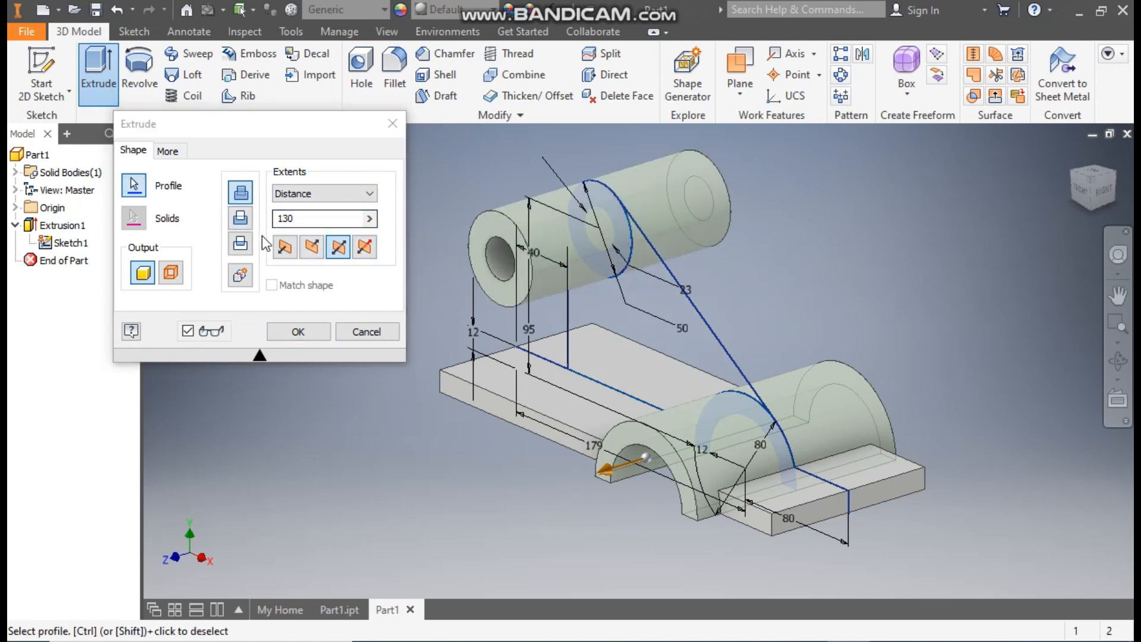
pyautogui.click(312, 334)
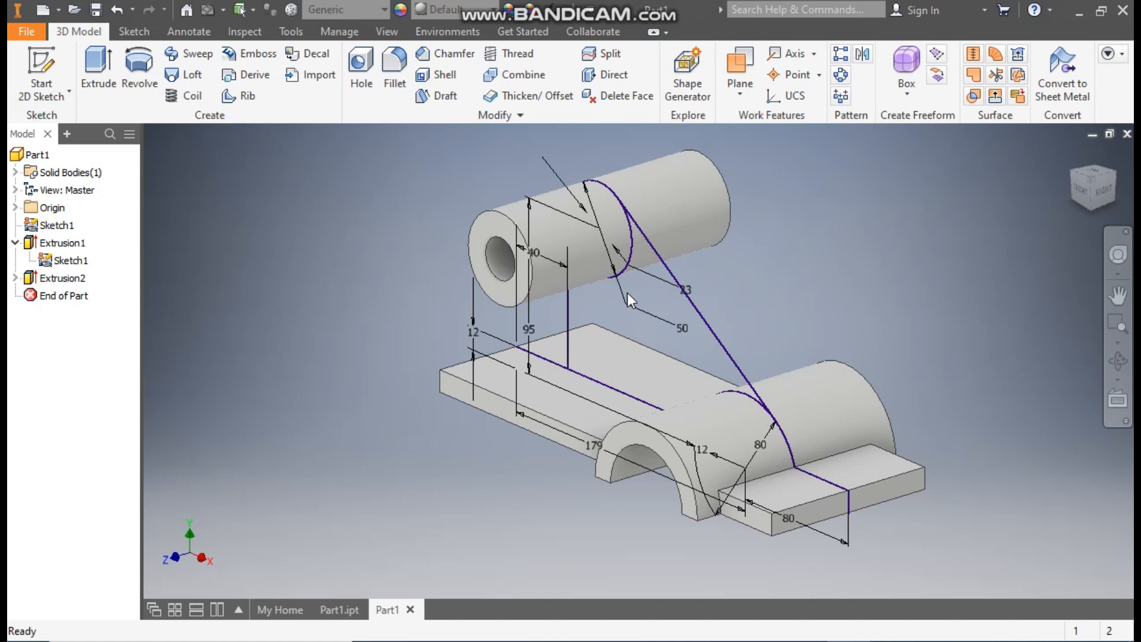
# Step: Extrude the triangular web region with Distance from Face, 8 mm inward from the larger base plate's front side face, and hide the shared sketch
pyautogui.click(96, 62)
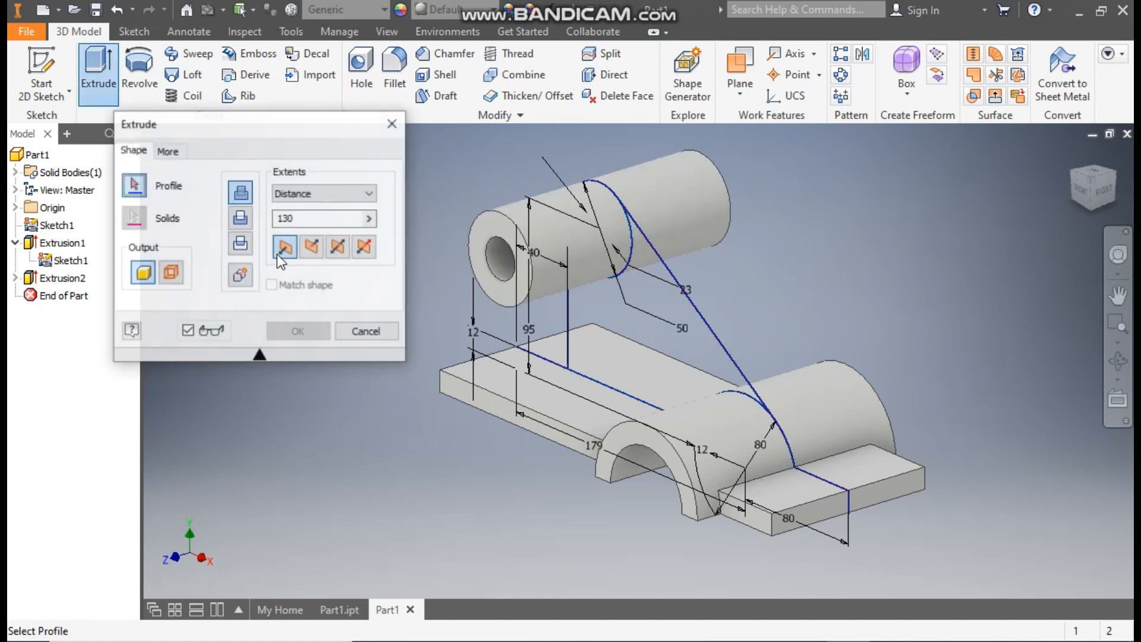
pyautogui.click(639, 297)
pyautogui.moveTo(668, 323); pyautogui.dragTo(786, 305, button='middle')
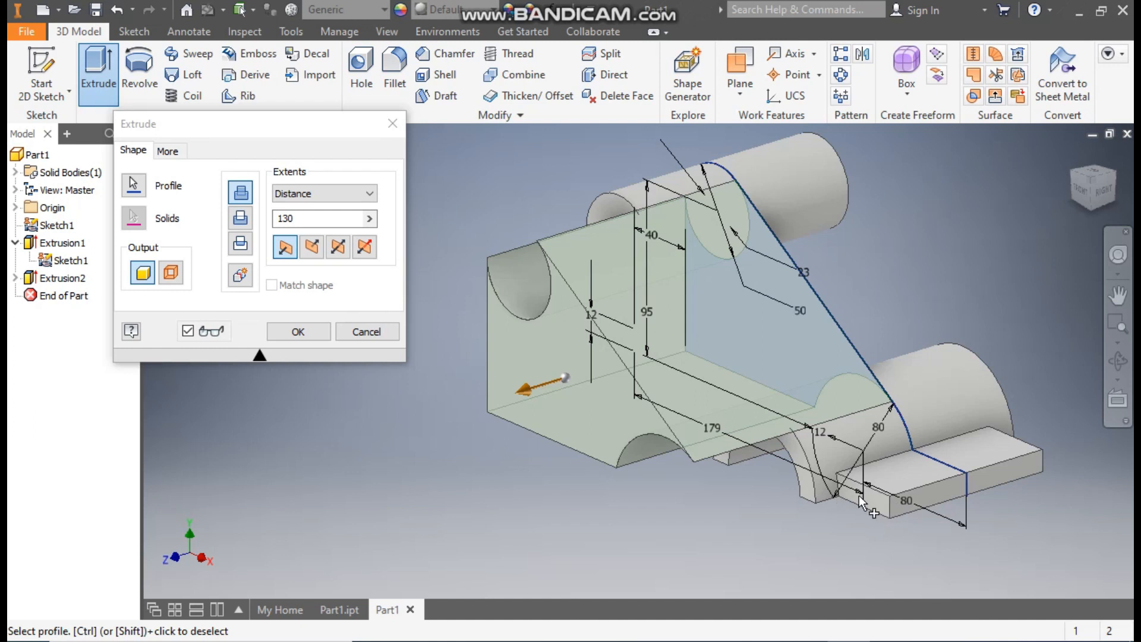
pyautogui.click(310, 191)
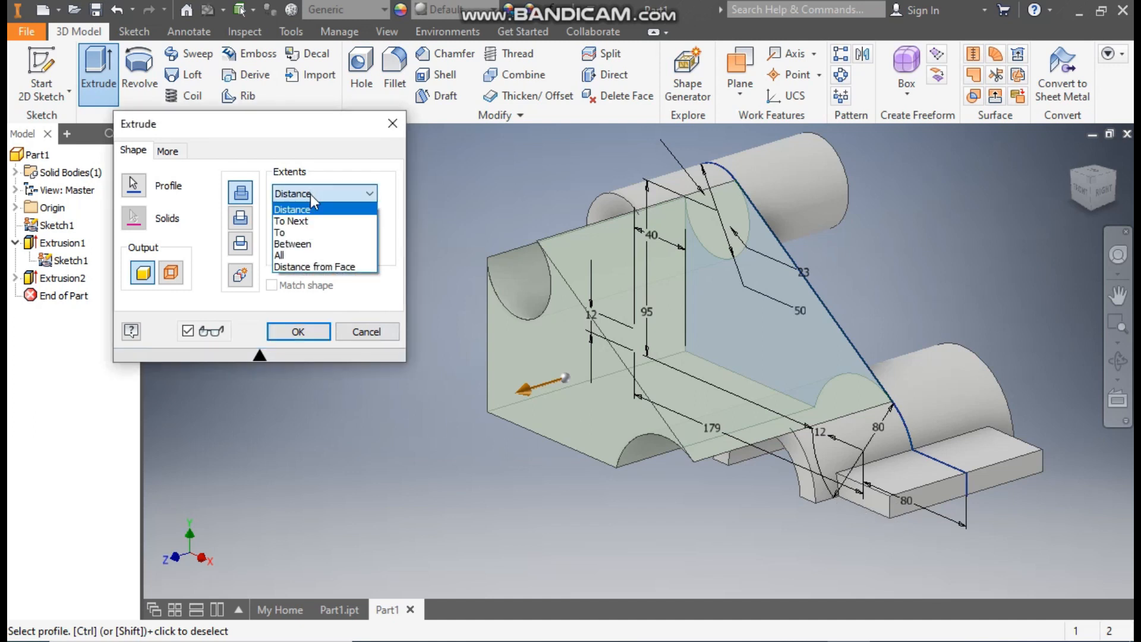
pyautogui.click(309, 268)
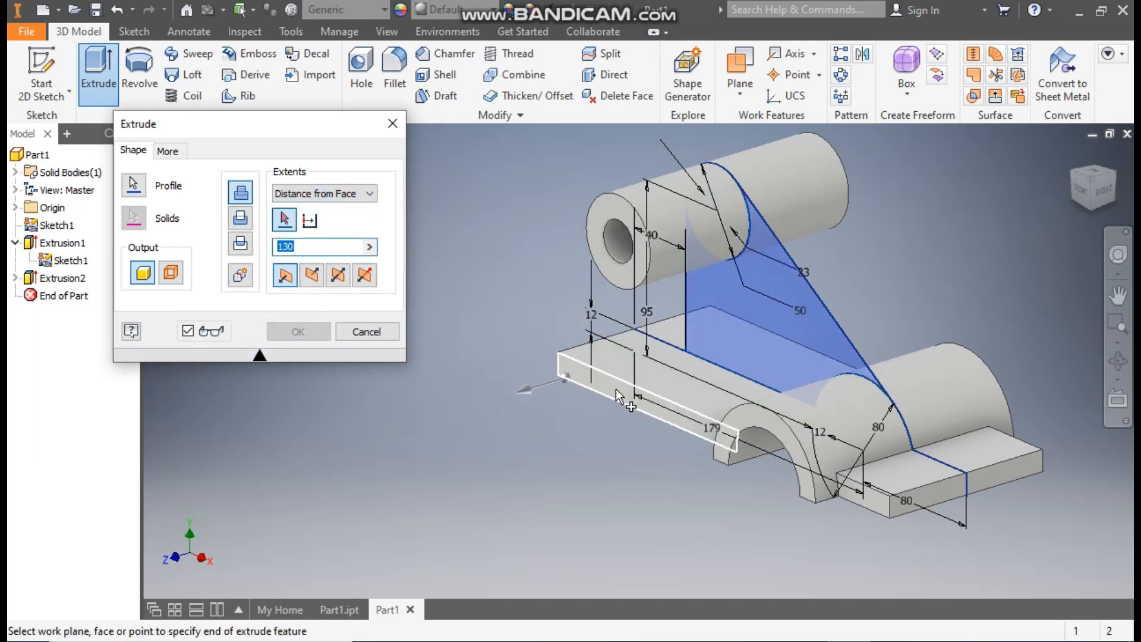
pyautogui.click(617, 390)
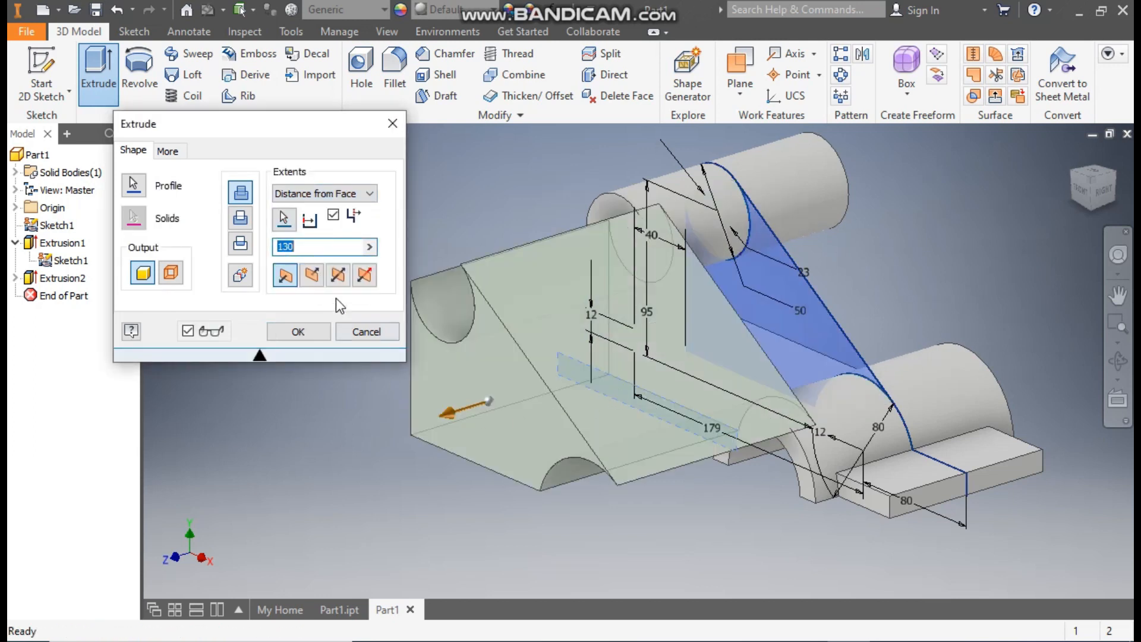
pyautogui.click(310, 279)
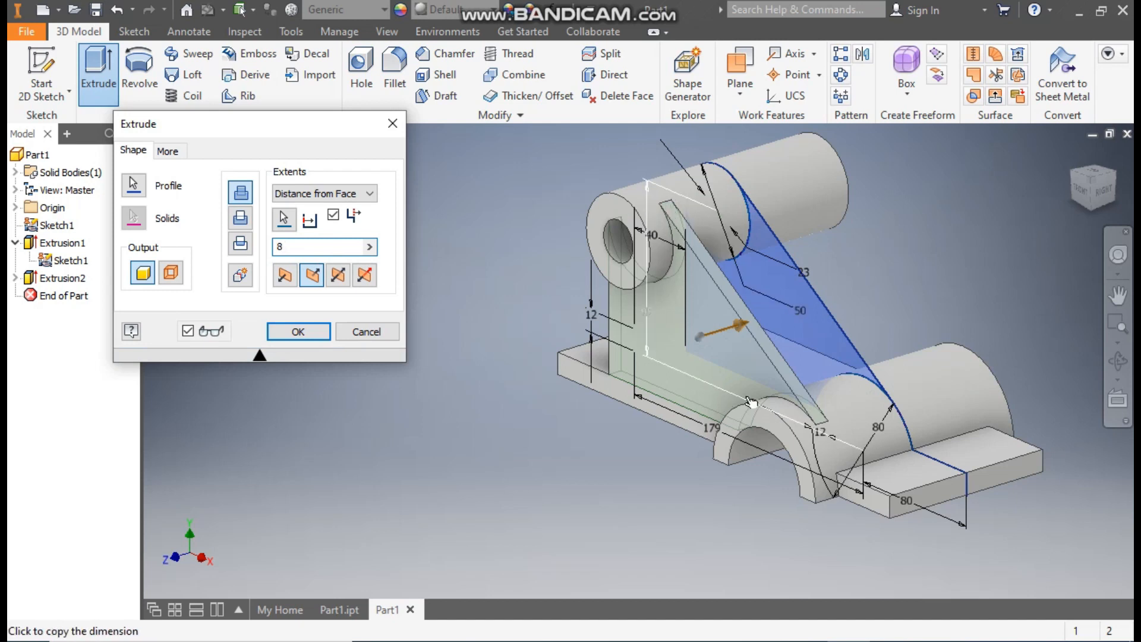
pyautogui.click(305, 336)
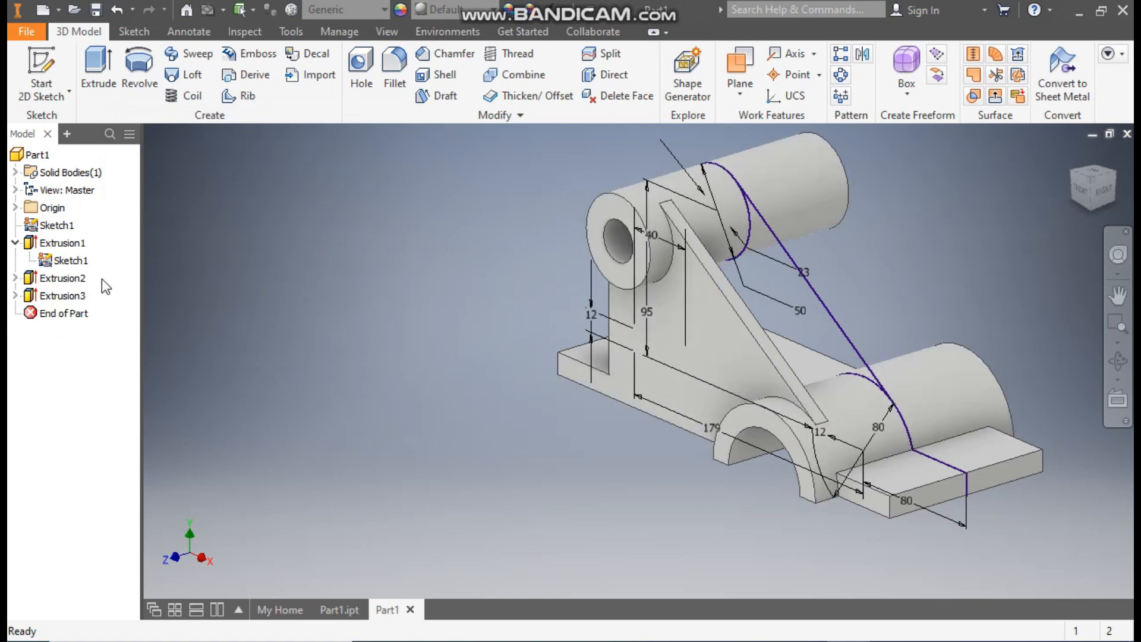
pyautogui.click(71, 260)
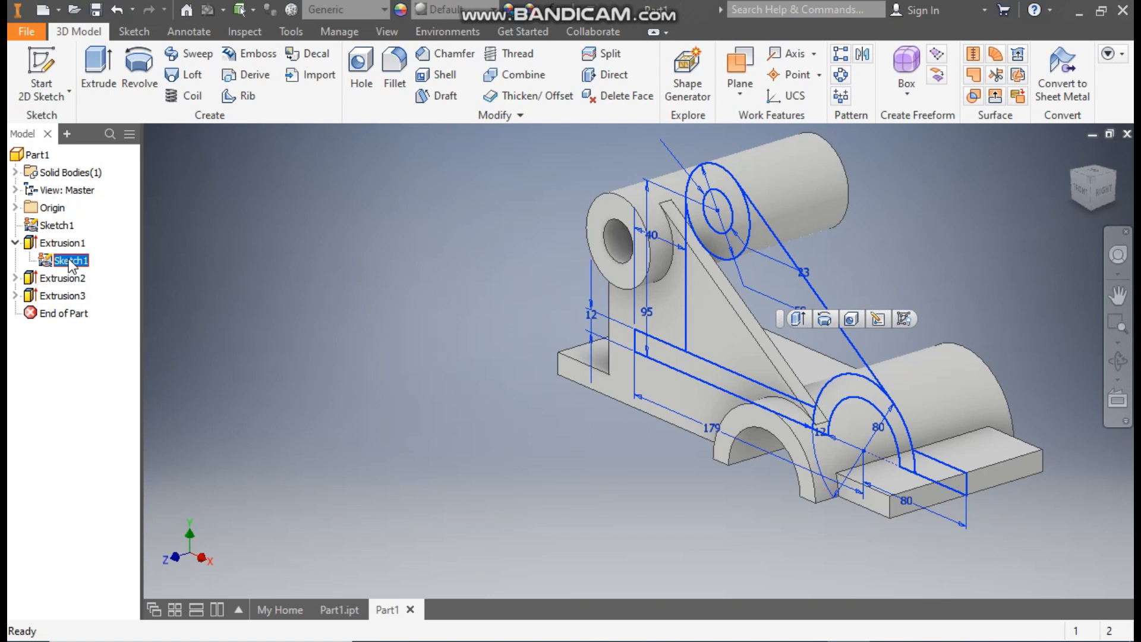
pyautogui.click(910, 318)
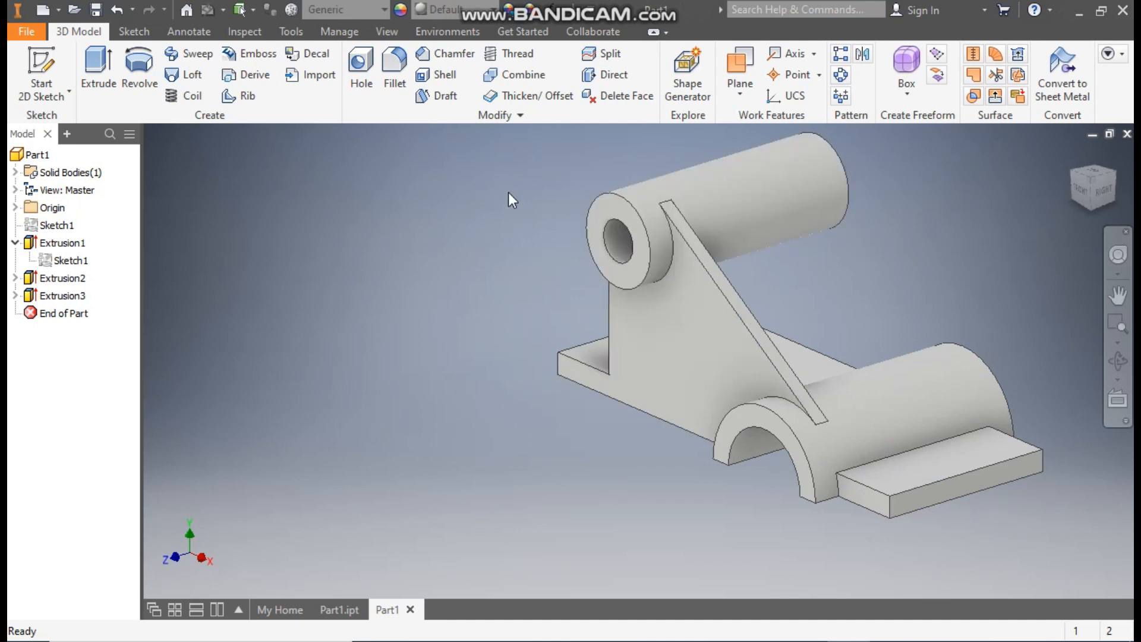
# Step: Mirror the triangular web extrusion about the XY Plane
pyautogui.click(862, 54)
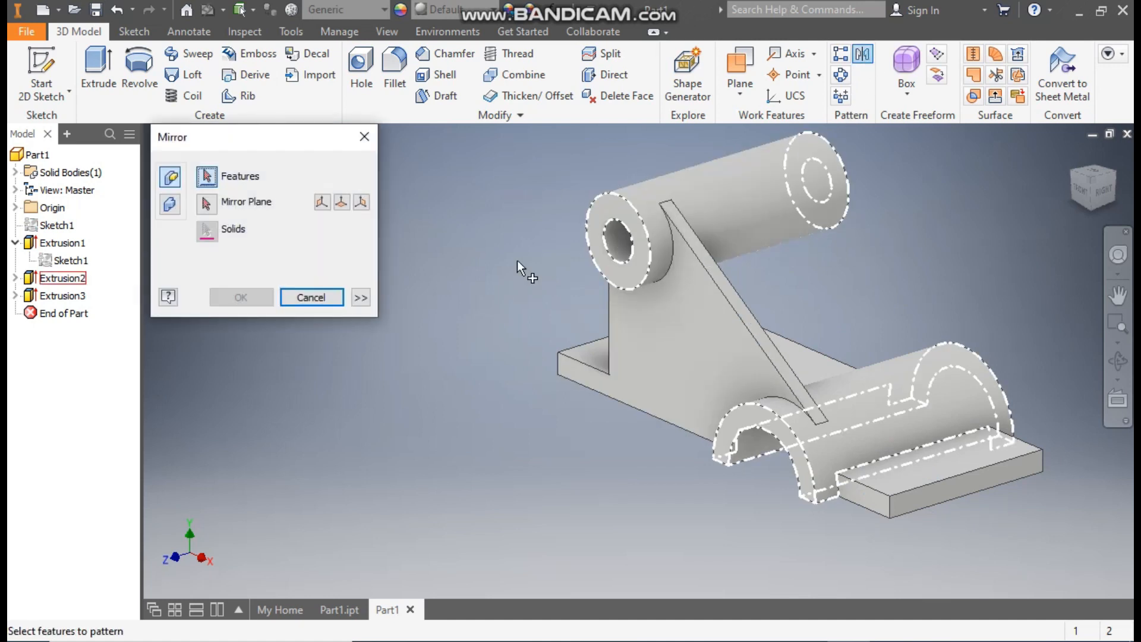
pyautogui.click(63, 296)
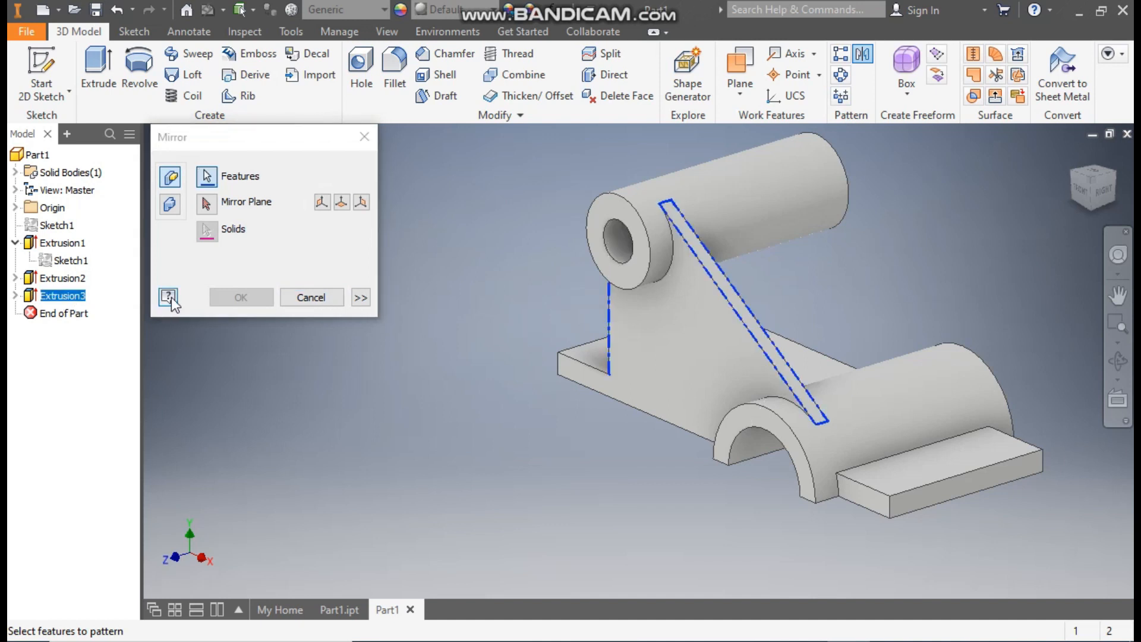
pyautogui.click(206, 202)
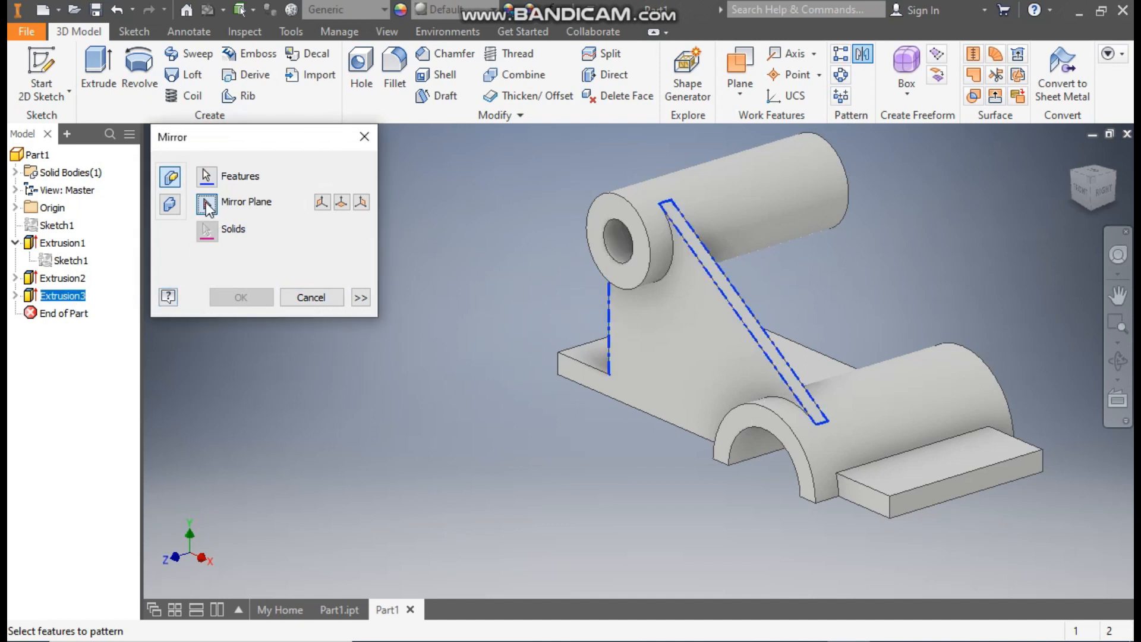
pyautogui.click(17, 208)
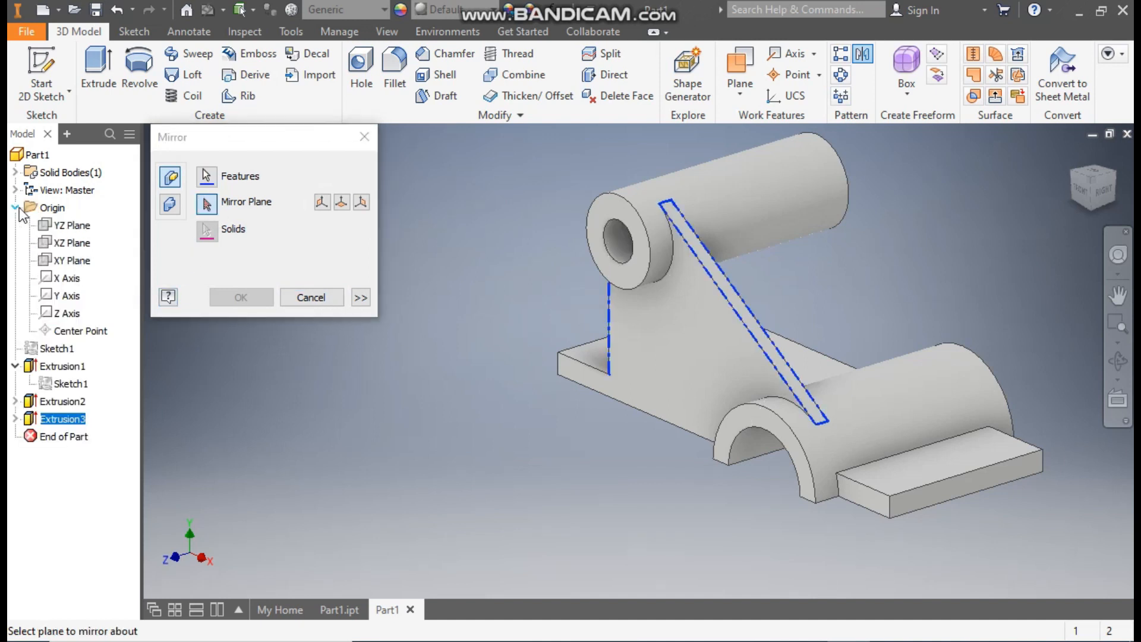
pyautogui.click(71, 262)
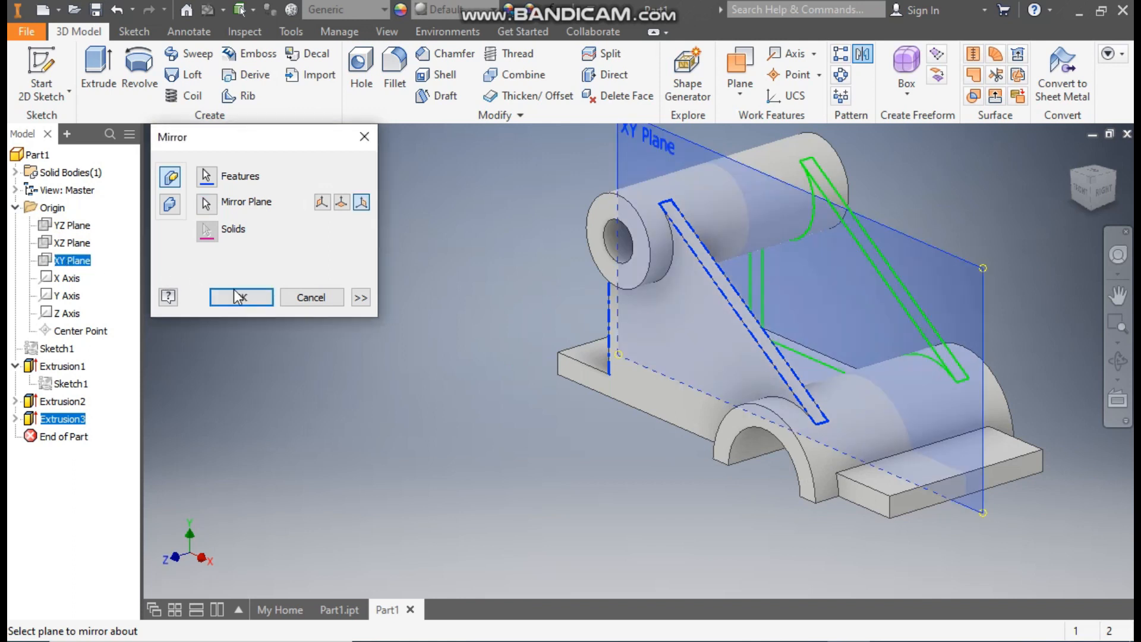
pyautogui.click(241, 295)
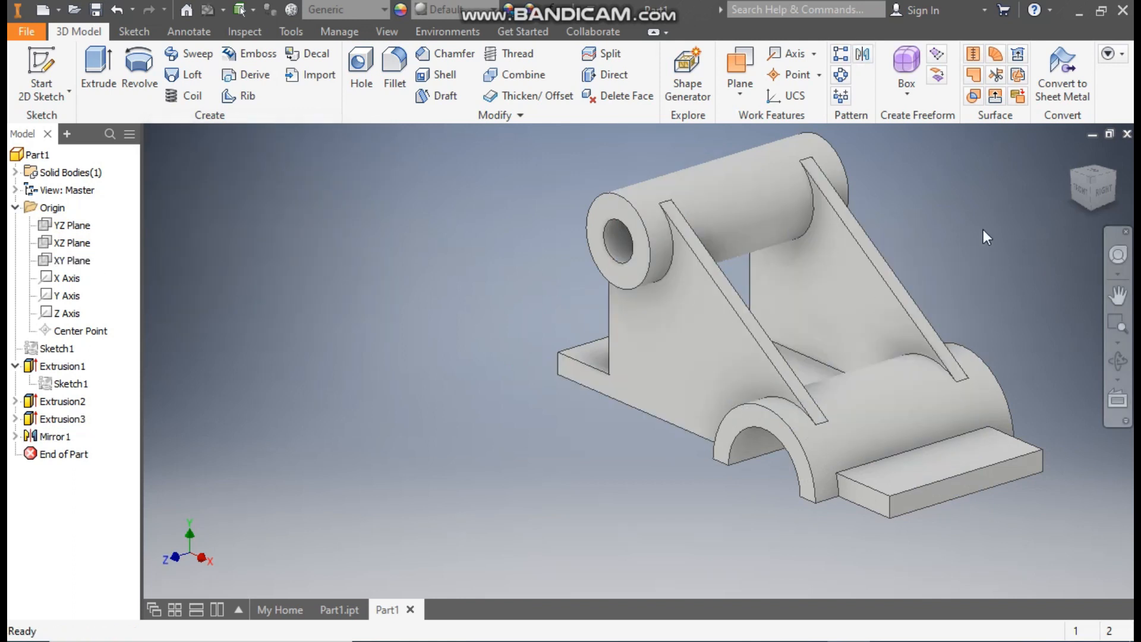
# Step: Fillet the four outer vertical corners of the two base plates with a 20 mm constant radius
pyautogui.click(1117, 295)
pyautogui.moveTo(797, 186); pyautogui.dragTo(657, 260)
pyautogui.press('Escape')
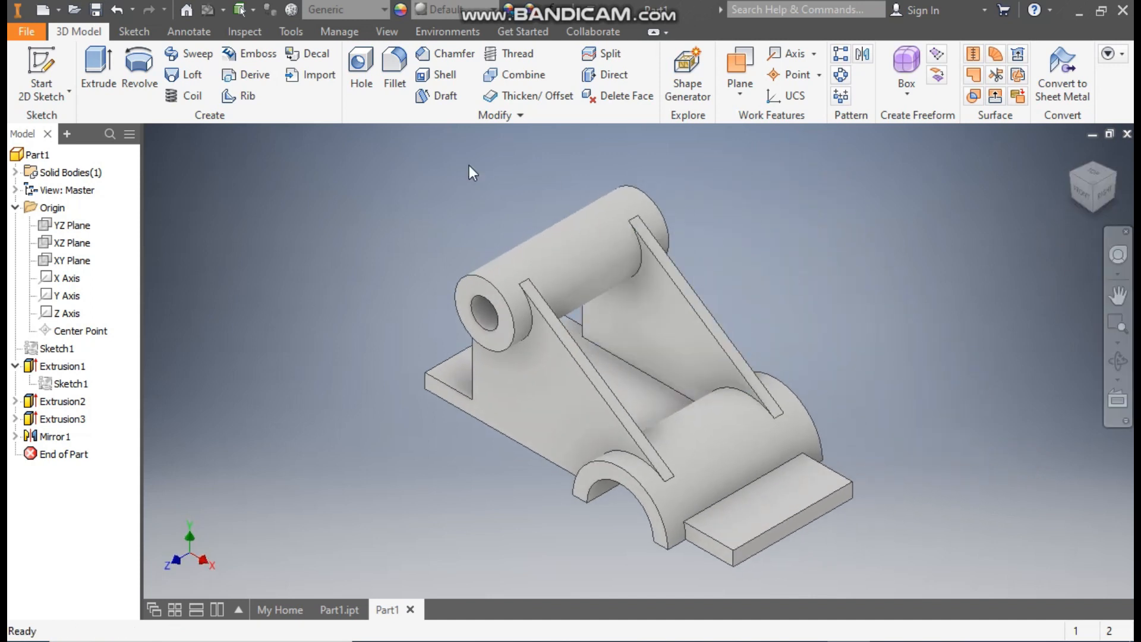
pyautogui.click(392, 79)
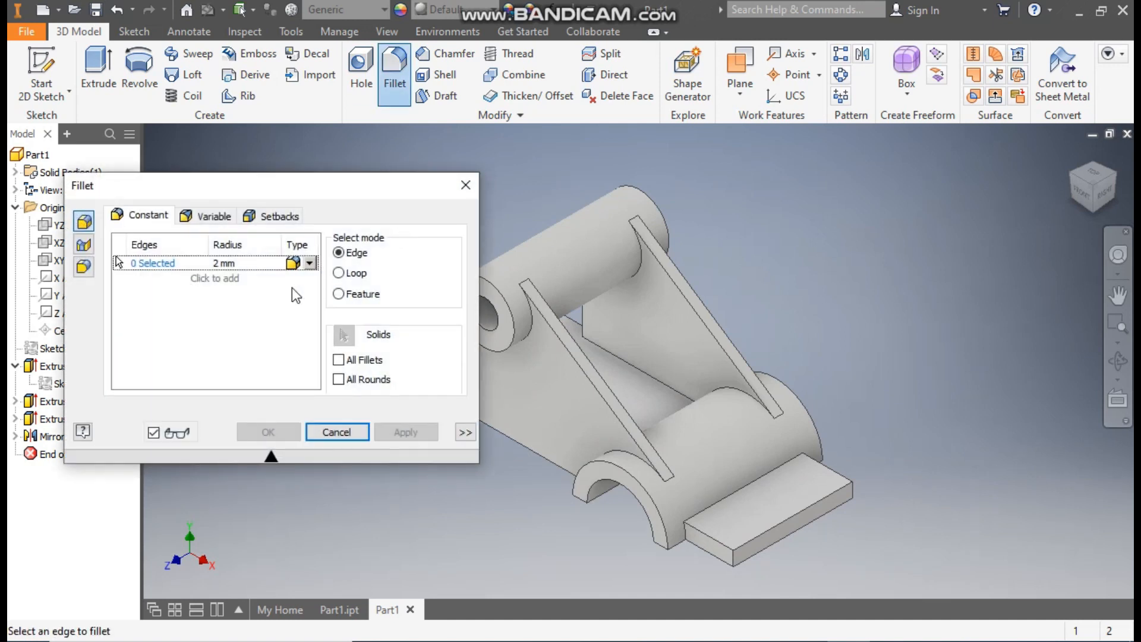
pyautogui.click(227, 268)
pyautogui.write('20')
pyautogui.click(166, 265)
pyautogui.moveTo(935, 395); pyautogui.dragTo(1048, 382, button='middle')
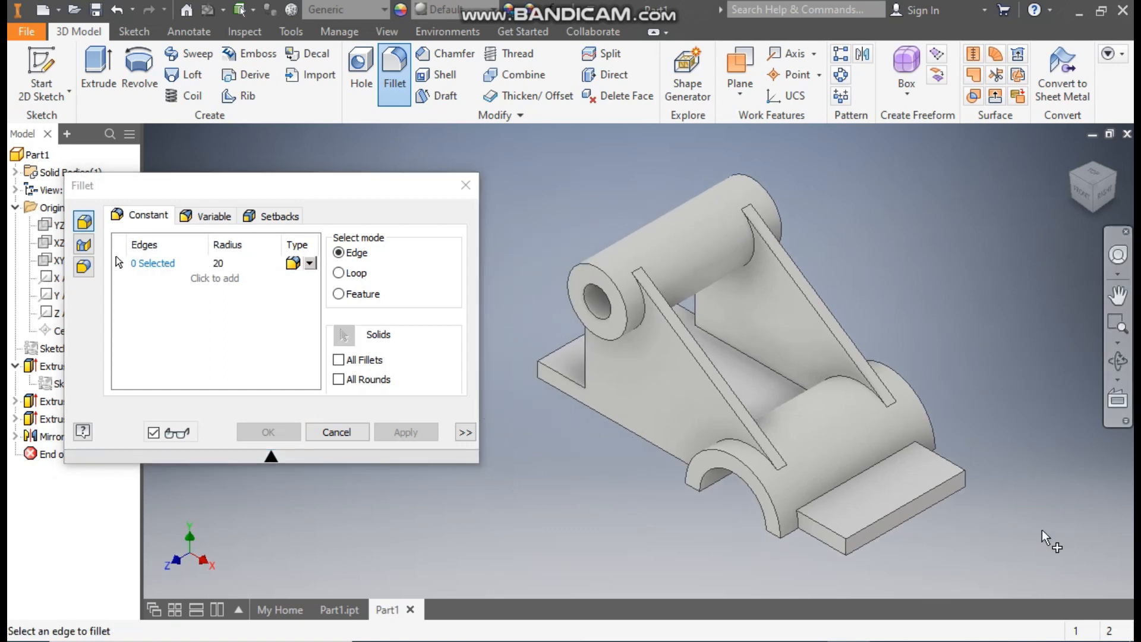
pyautogui.click(849, 551)
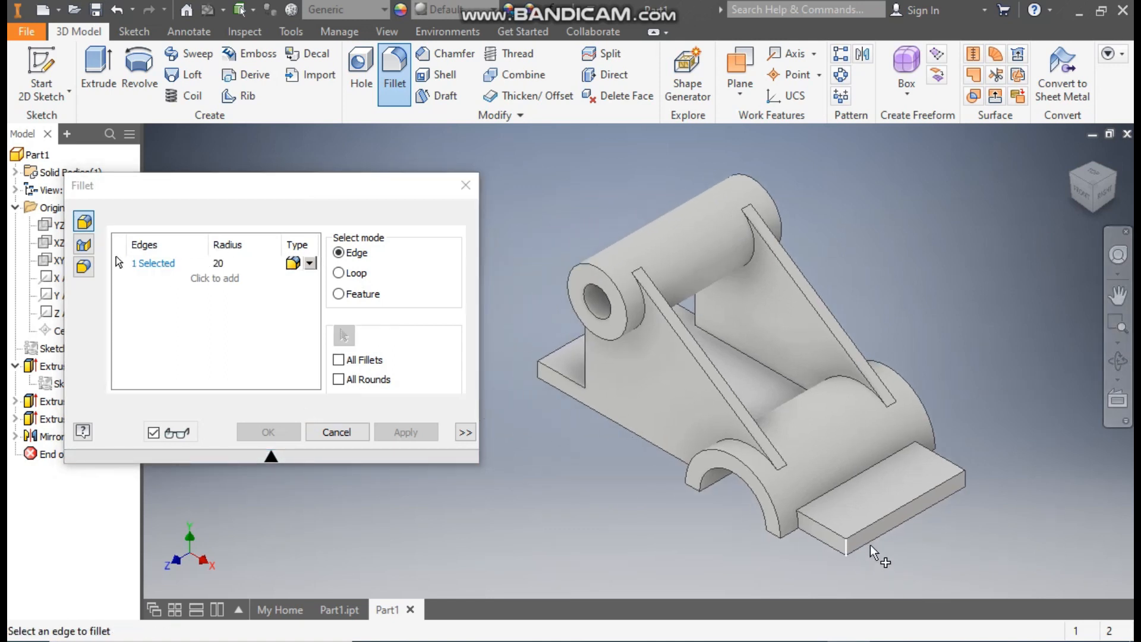
pyautogui.click(963, 482)
pyautogui.click(539, 370)
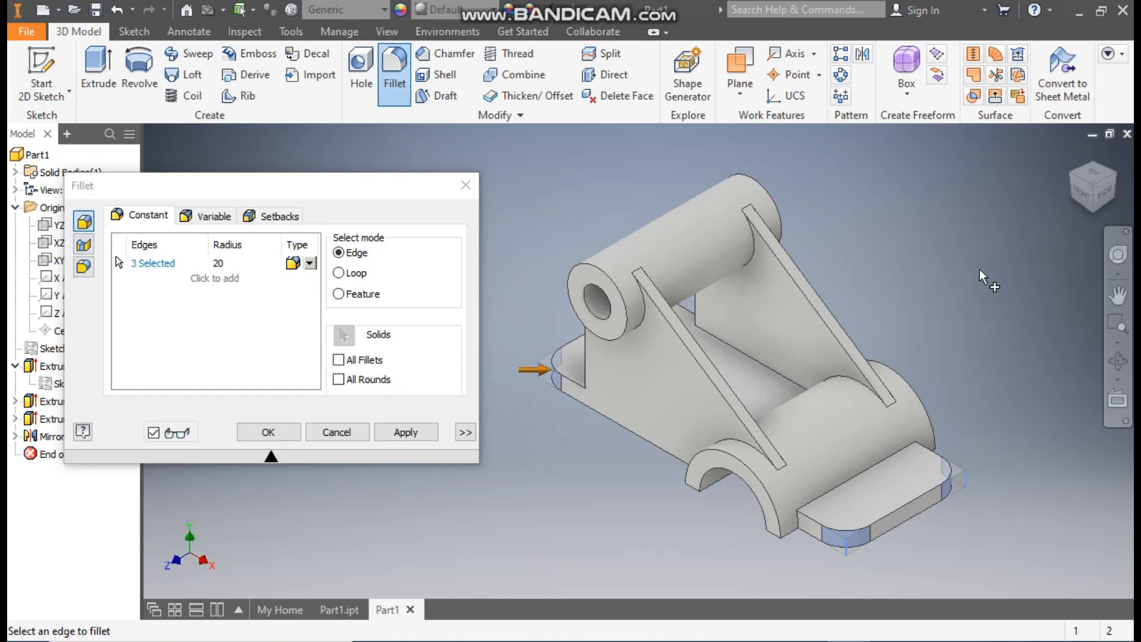
pyautogui.click(1073, 175)
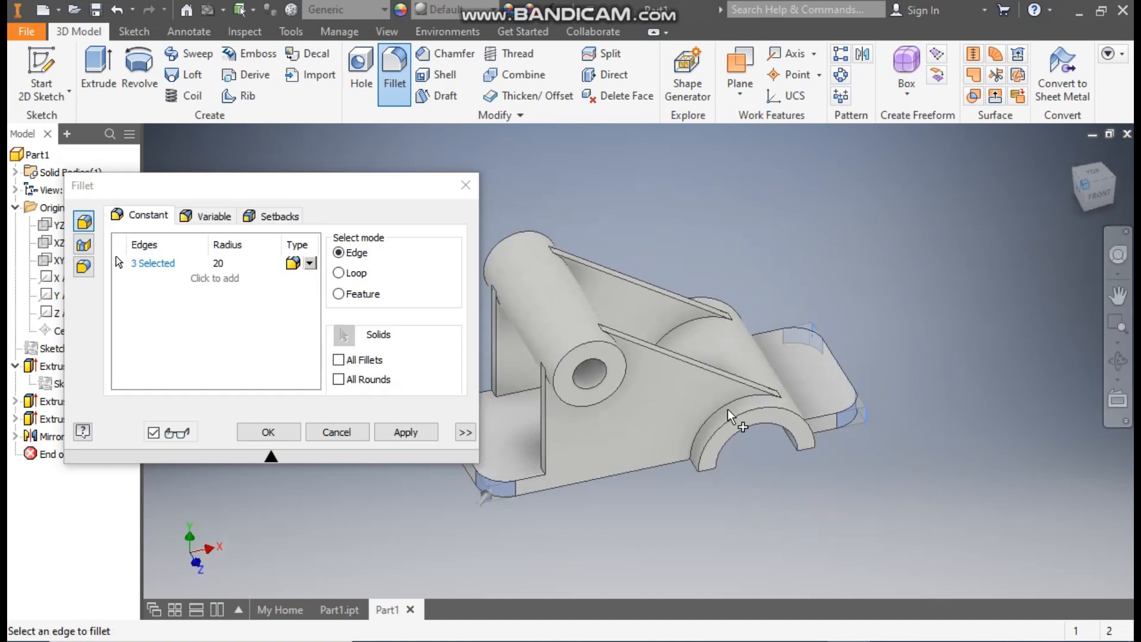
pyautogui.moveTo(627, 527); pyautogui.dragTo(723, 537, button='middle')
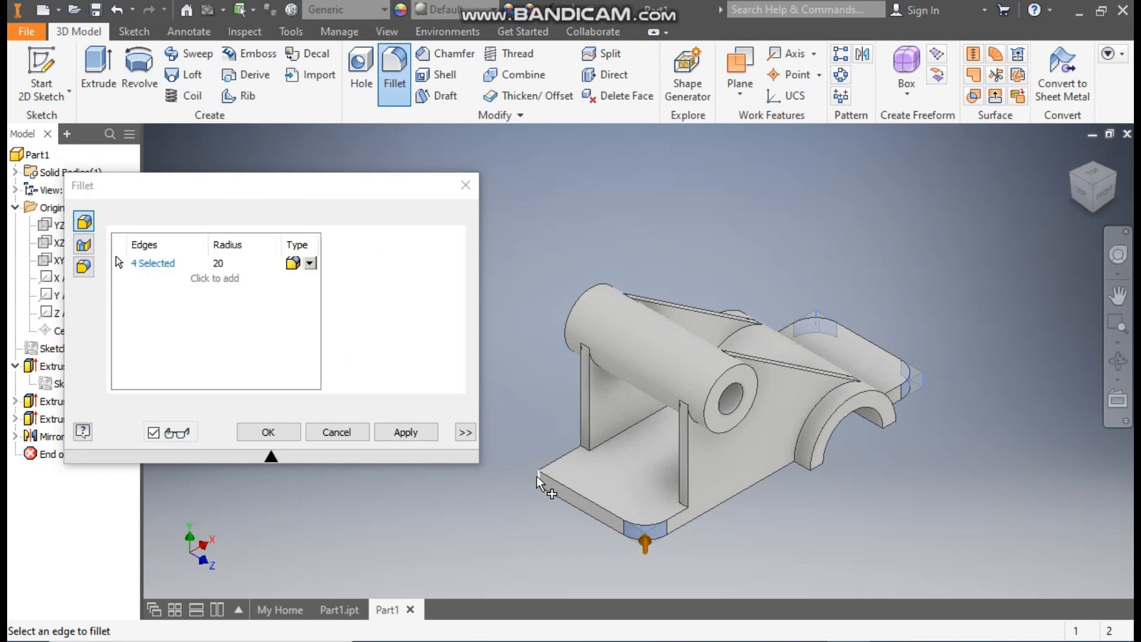
pyautogui.click(268, 432)
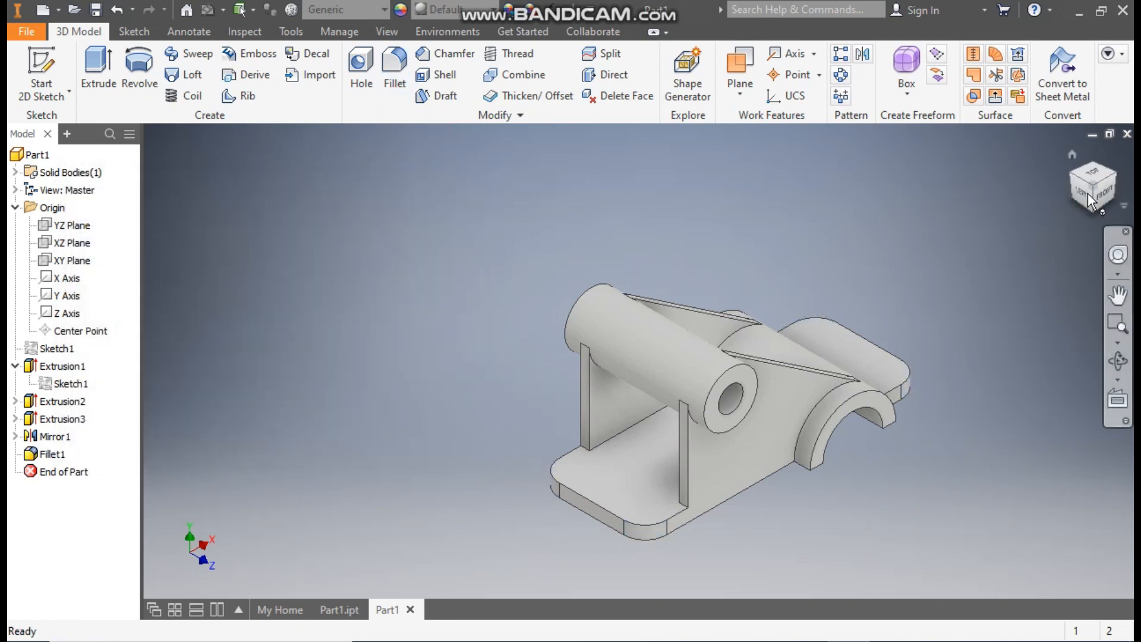
# Step: Sketch on the smaller base plate's top face and draw two 15 mm diameter circles centred on its rounded corners
pyautogui.click(1073, 155)
pyautogui.moveTo(970, 332); pyautogui.dragTo(971, 288, button='middle')
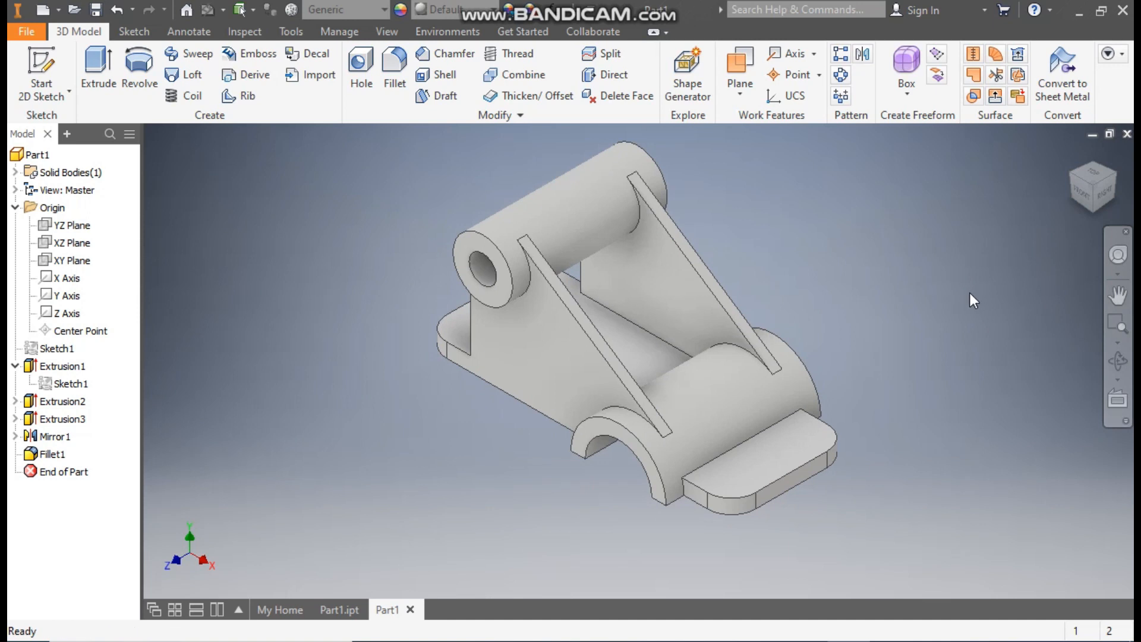
pyautogui.click(35, 65)
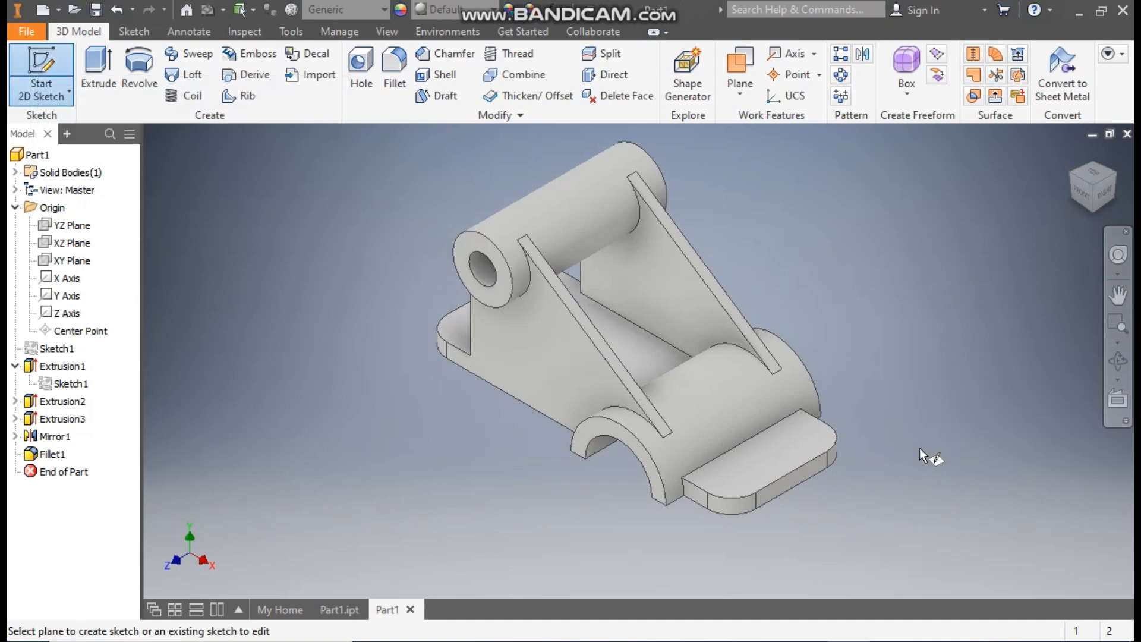
pyautogui.click(793, 448)
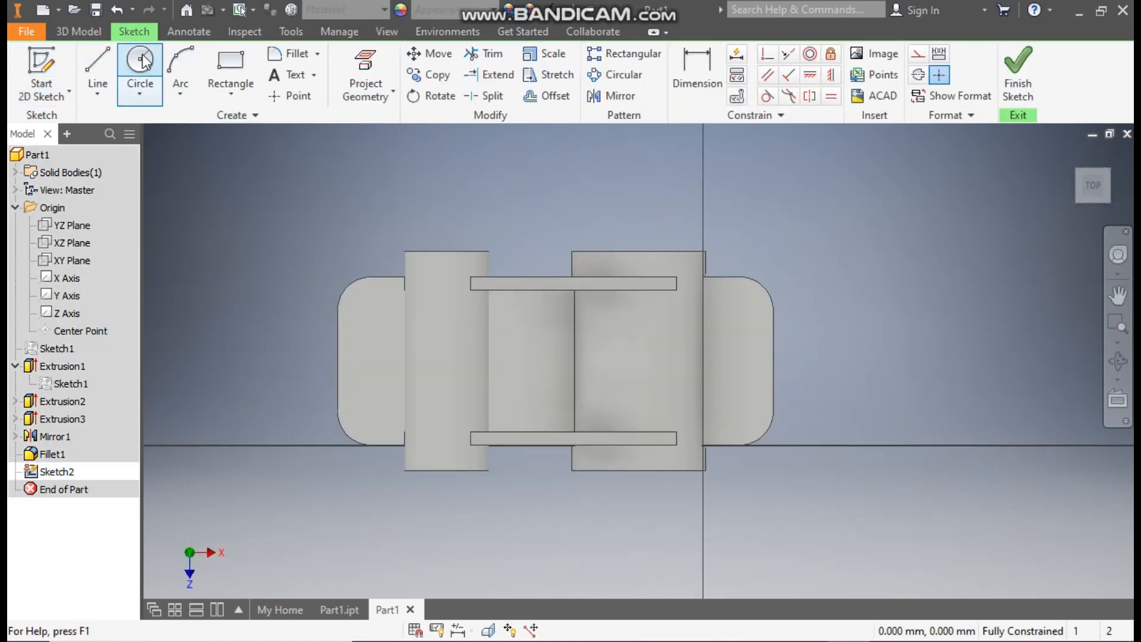
pyautogui.click(144, 59)
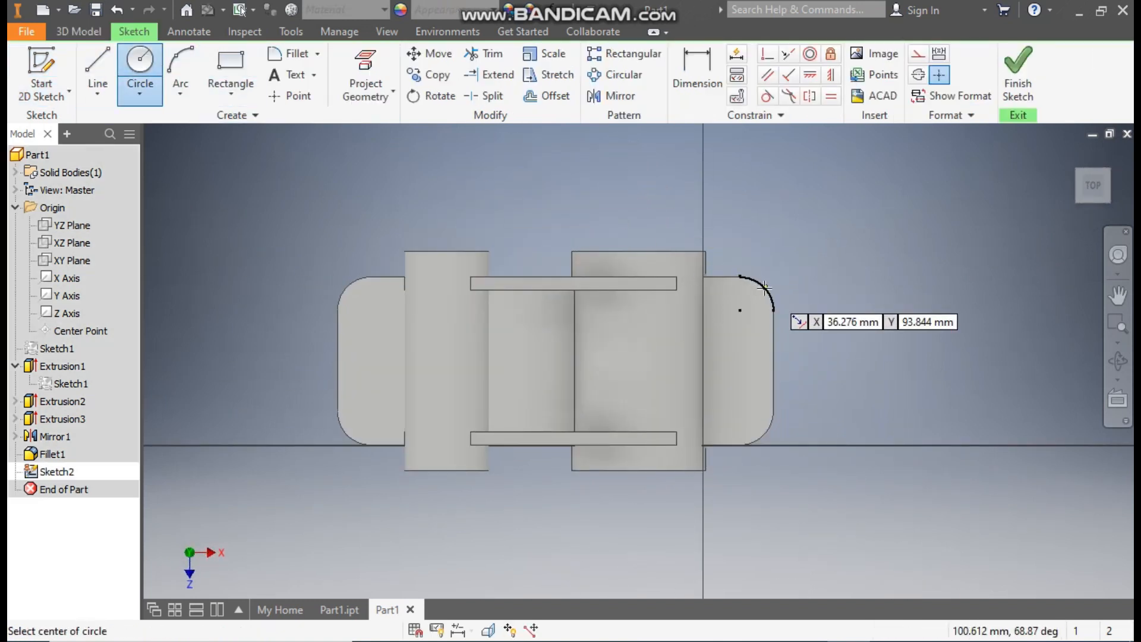
pyautogui.click(740, 310)
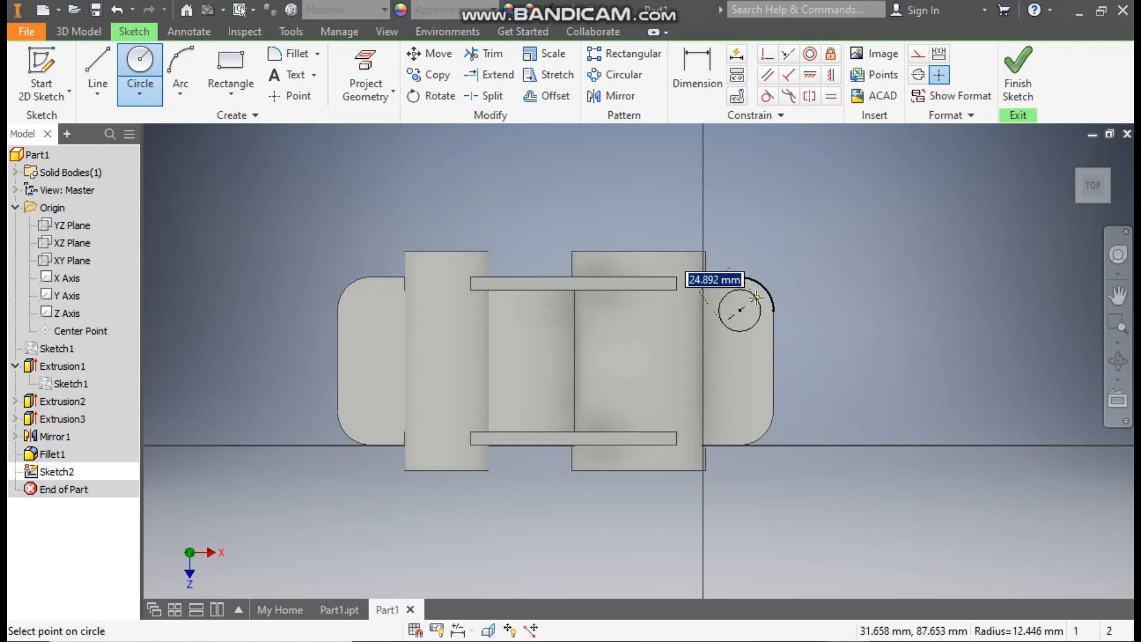
pyautogui.write('15')
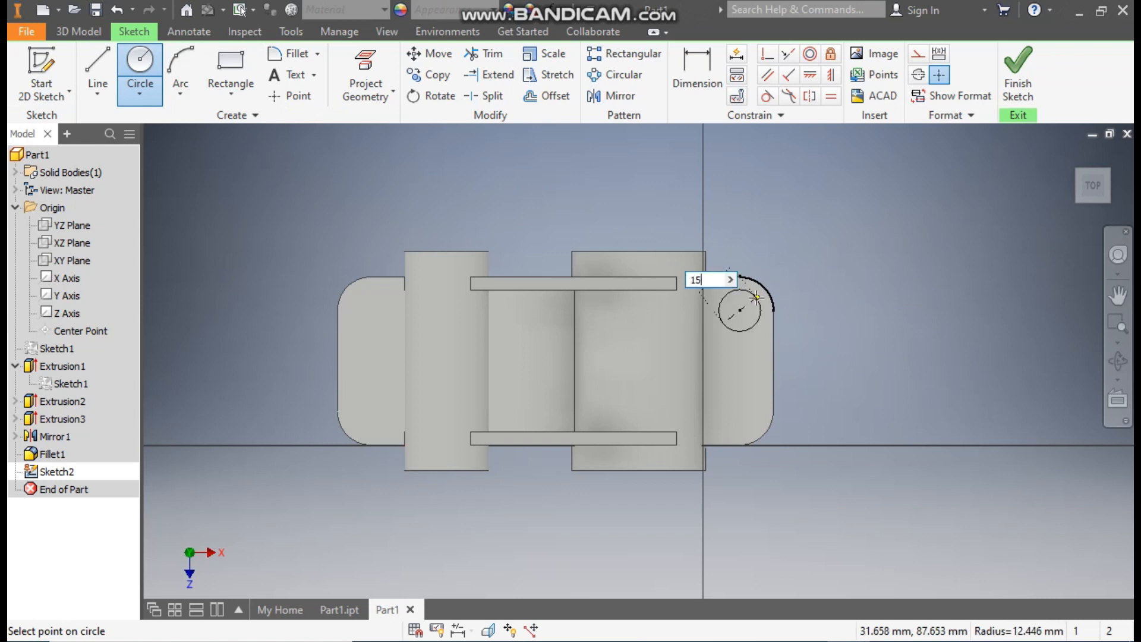
pyautogui.press('Return')
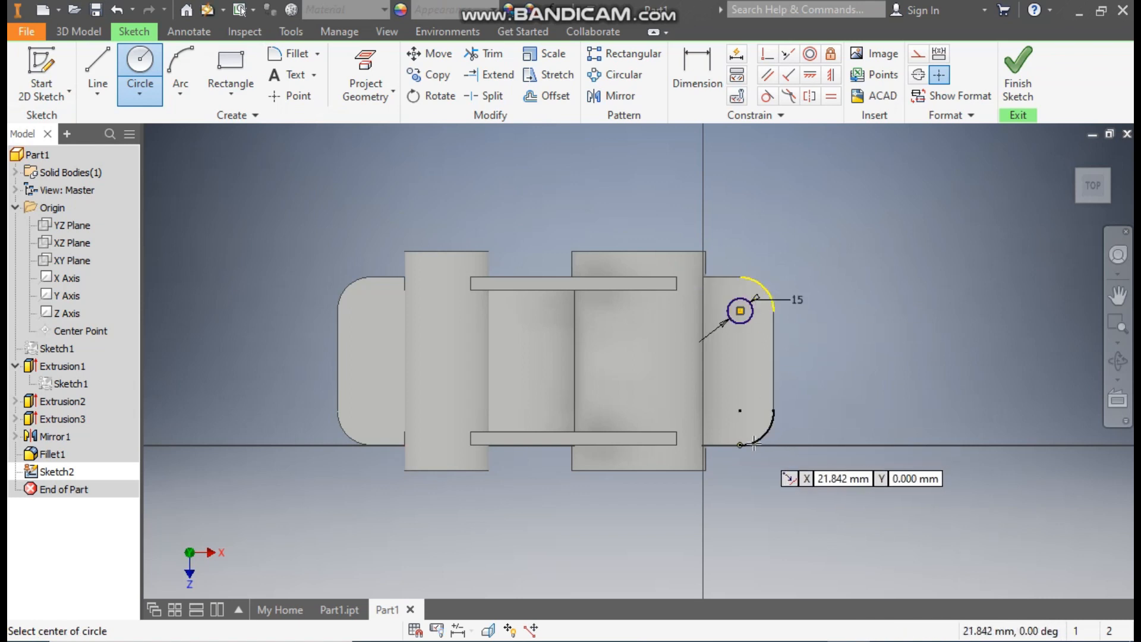
pyautogui.click(742, 408)
pyautogui.write('15')
pyautogui.press('Return')
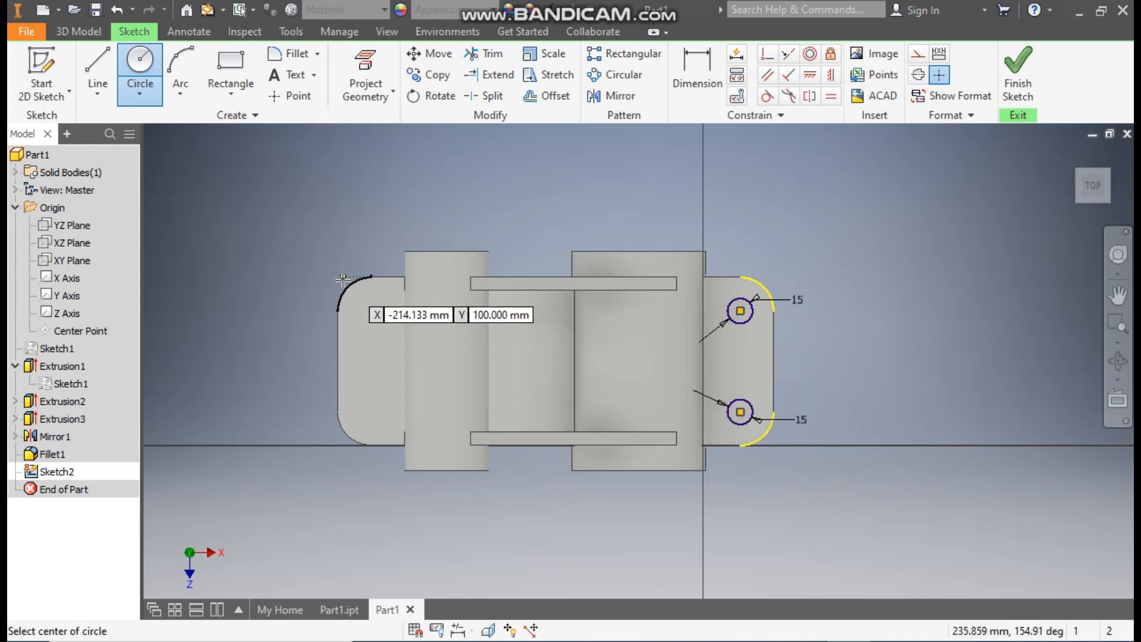
# Step: Draw two more 15 mm diameter circles centred on the larger base plate's rounded corners
pyautogui.click(374, 311)
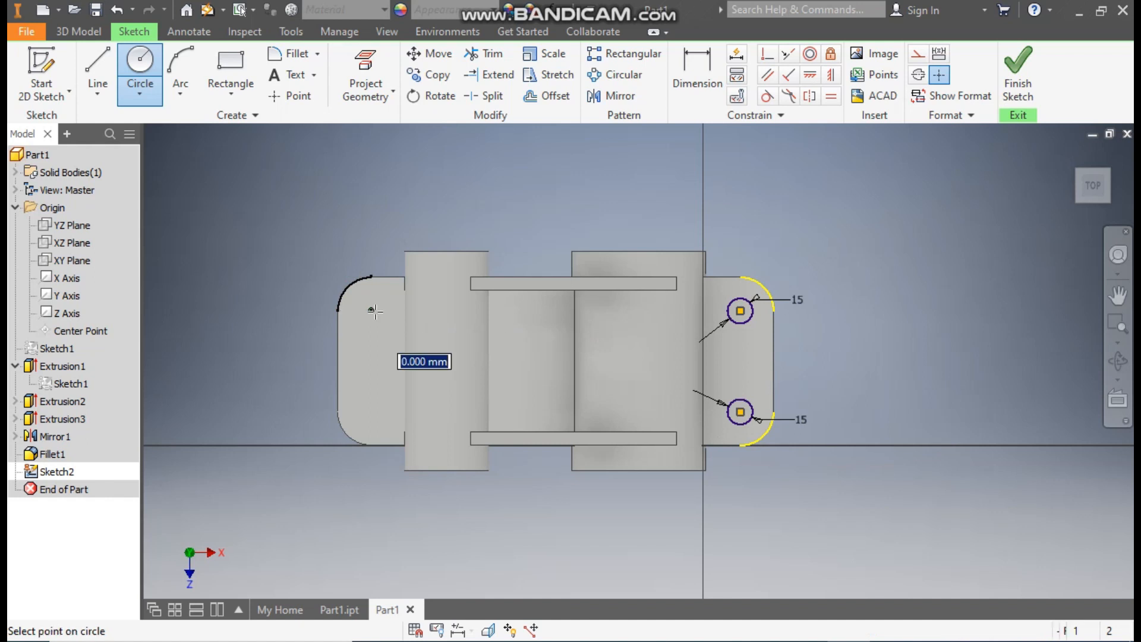
pyautogui.write('15')
pyautogui.press('Return')
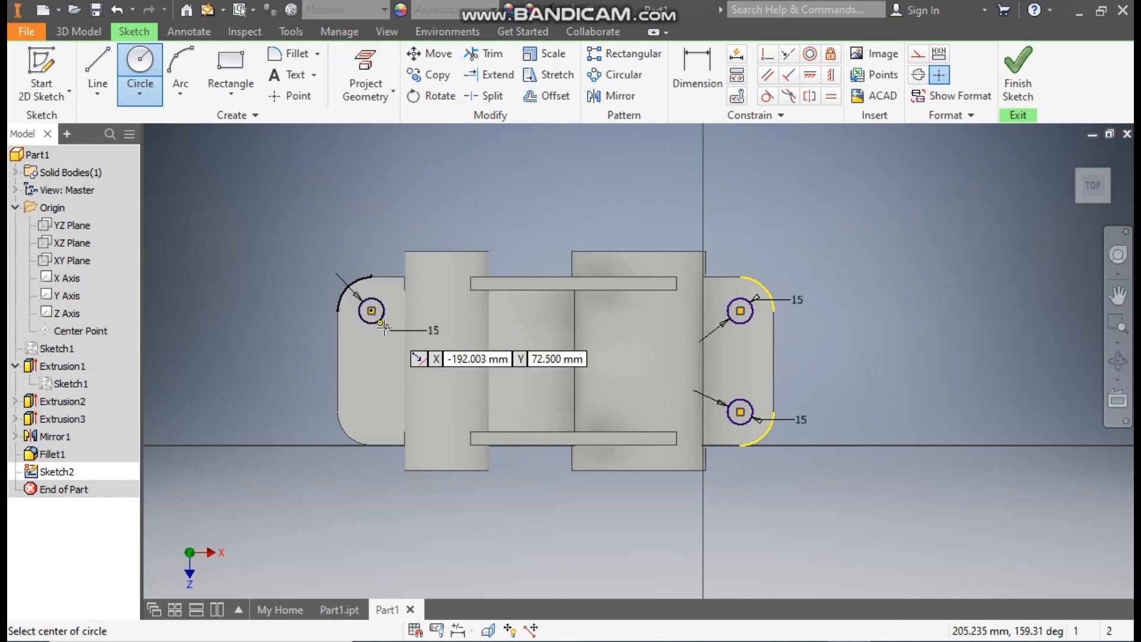
pyautogui.click(371, 411)
pyautogui.write('1')
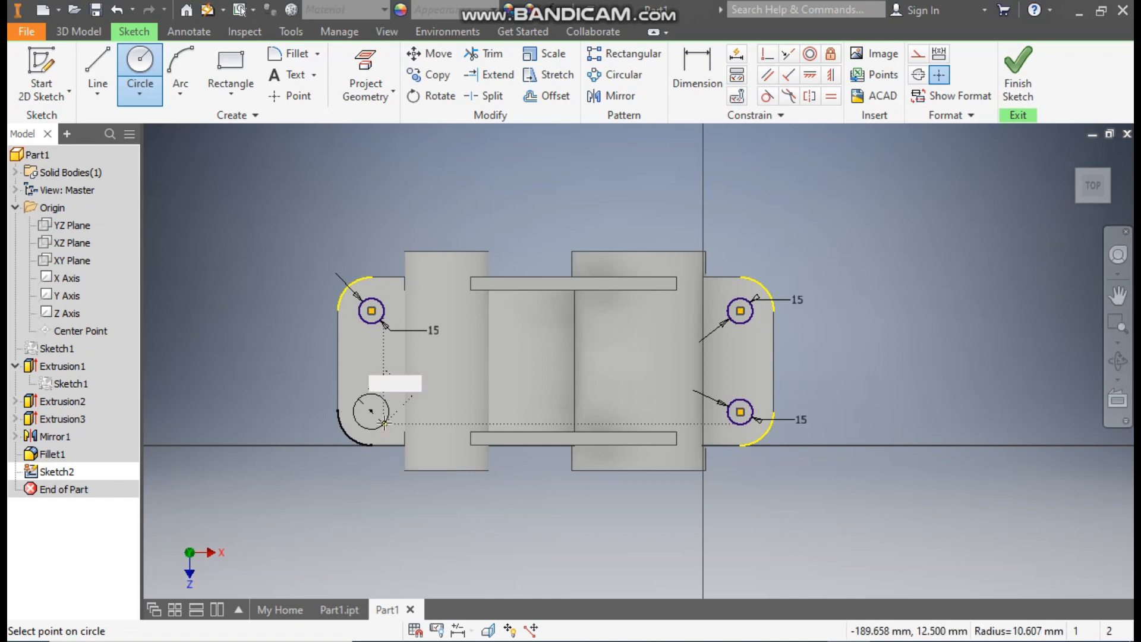
pyautogui.write('15')
pyautogui.press('Return')
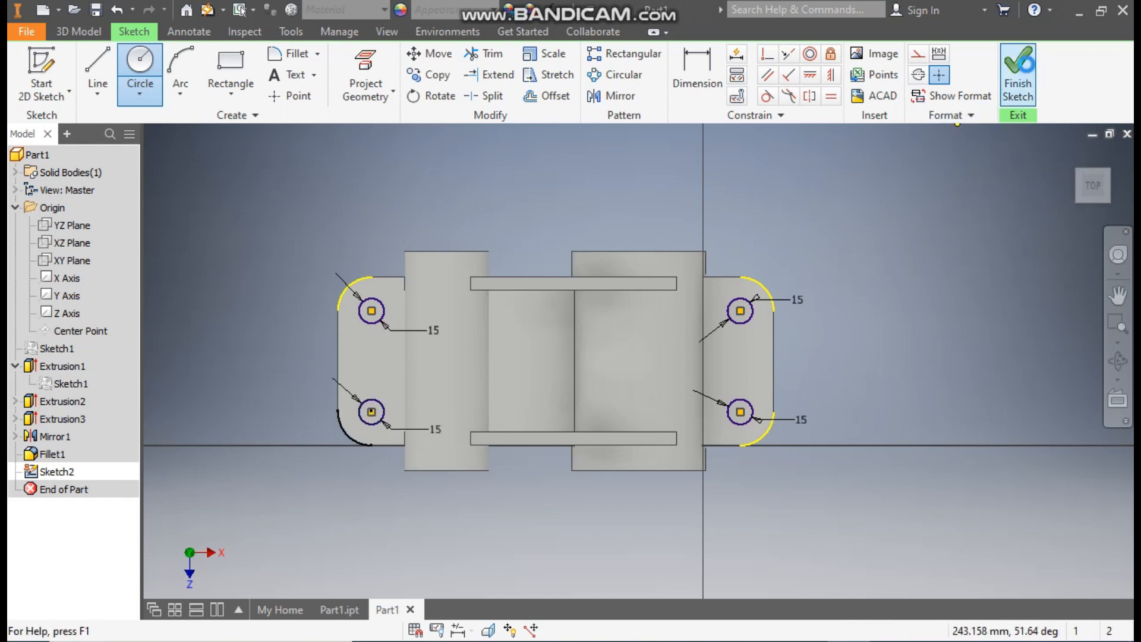
# Step: Extrude all four hole circles as a 130 mm cut in Direction 2, down through the base plates
pyautogui.click(1018, 75)
pyautogui.click(89, 66)
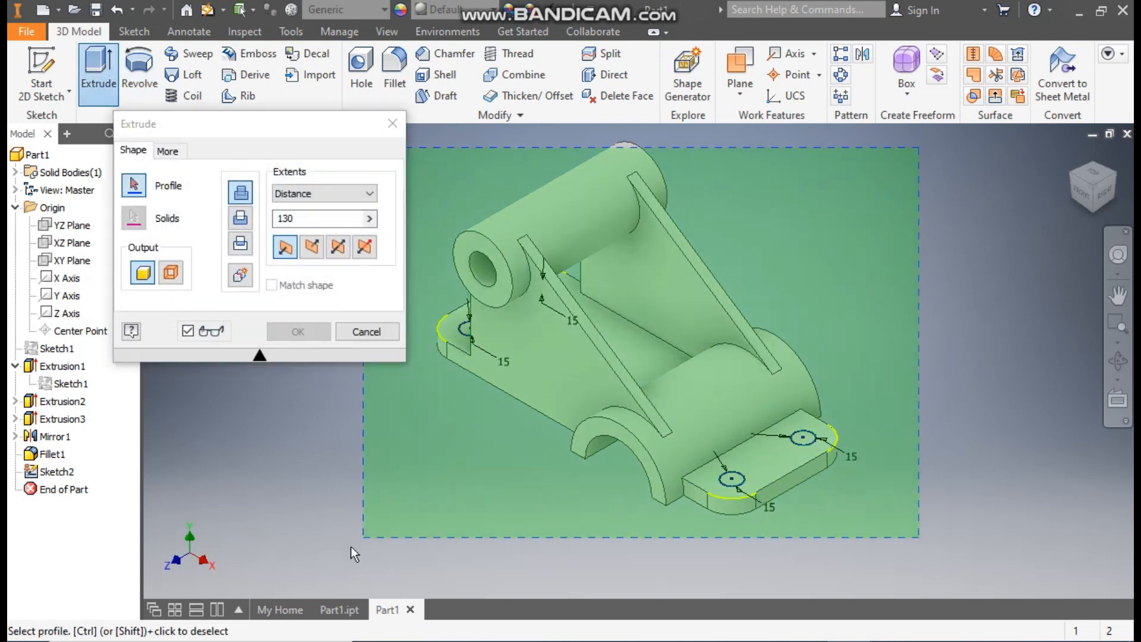
pyautogui.click(315, 244)
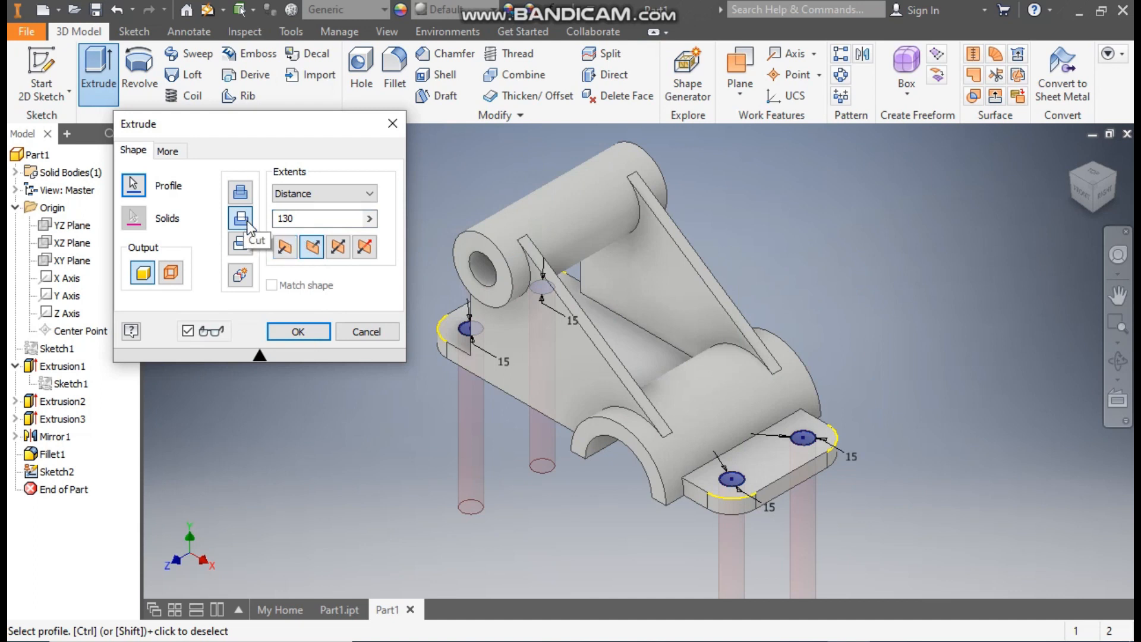
pyautogui.click(309, 327)
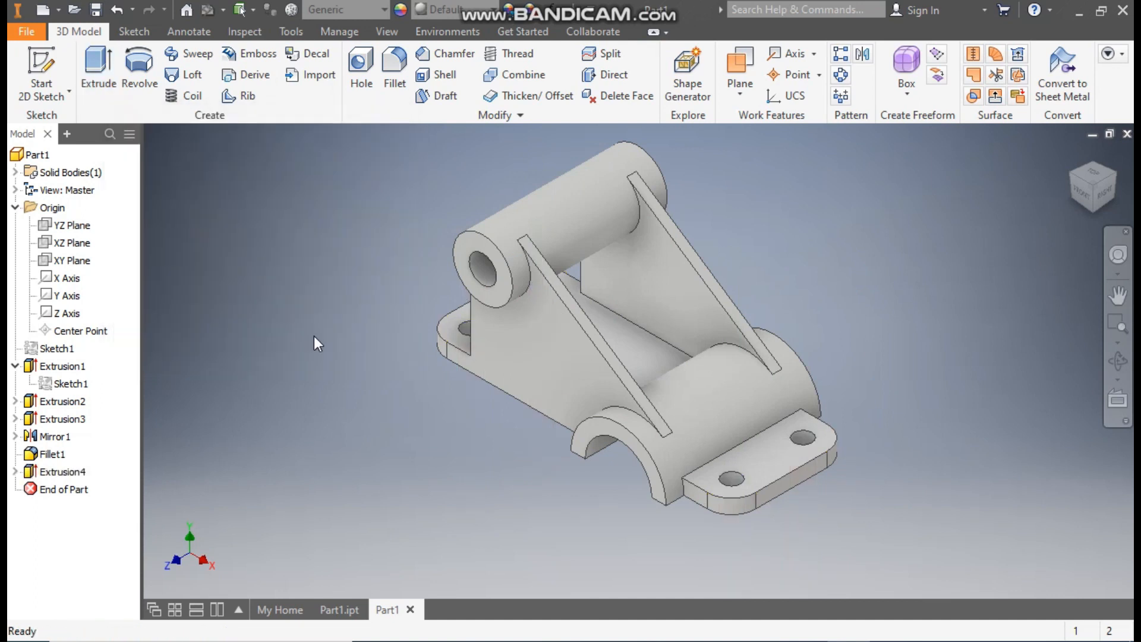
# Step: Check the finished reference part, Part1.ipt, and create a work plane offset upward from the smaller base plate's top face
pyautogui.moveTo(829, 295); pyautogui.dragTo(846, 318, button='middle')
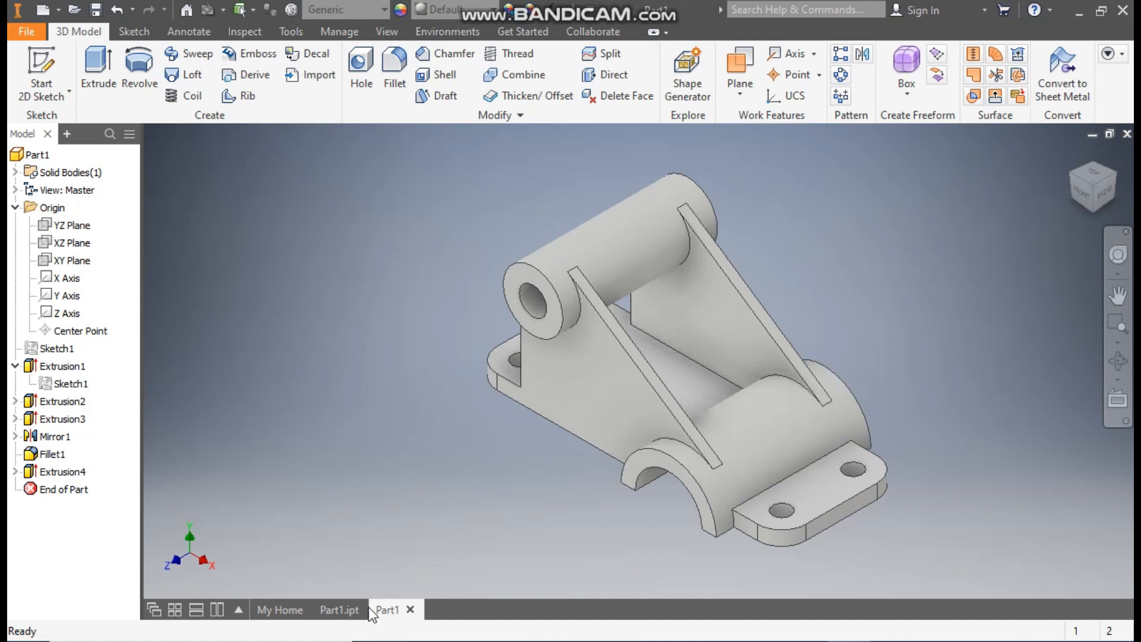
pyautogui.click(351, 609)
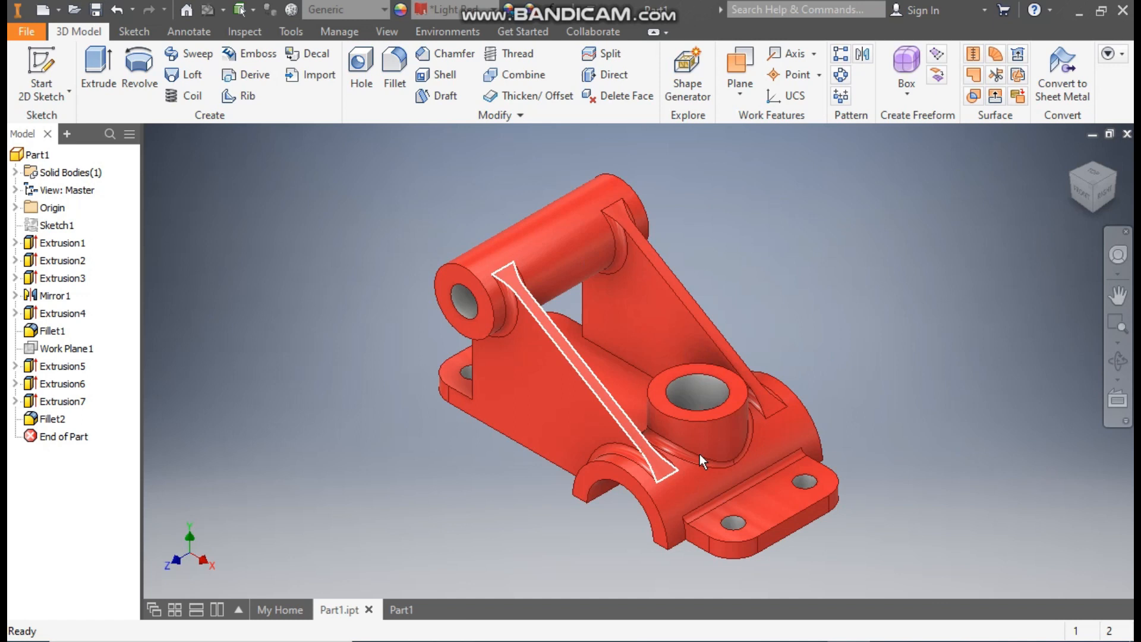
pyautogui.click(398, 614)
pyautogui.moveTo(1028, 303); pyautogui.dragTo(993, 302, button='middle')
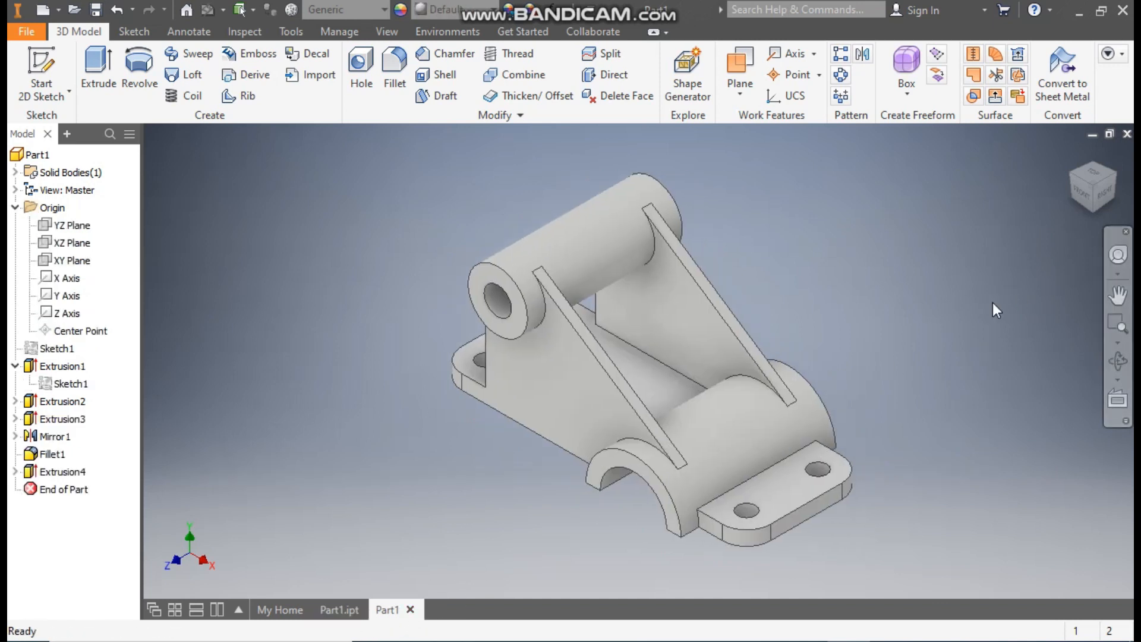
pyautogui.click(739, 91)
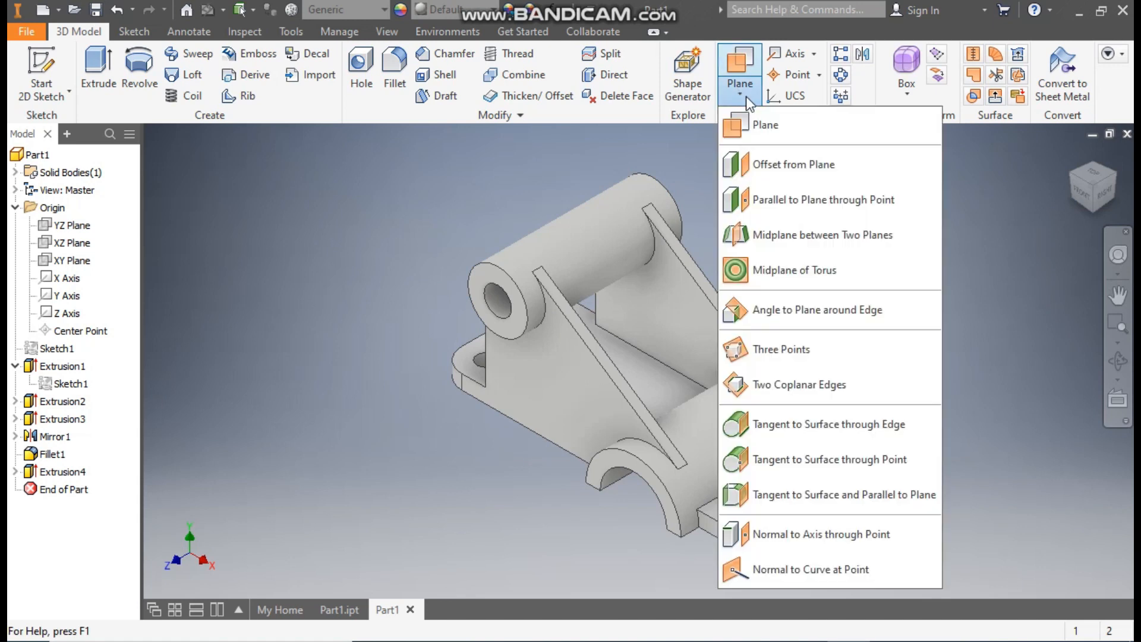
pyautogui.click(789, 164)
pyautogui.click(792, 484)
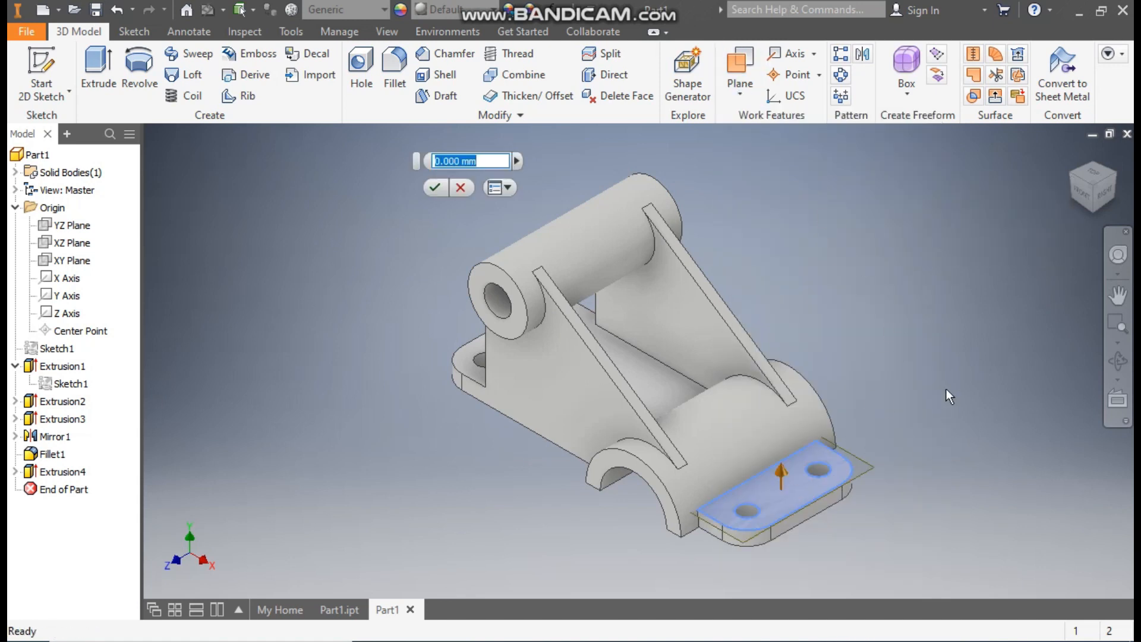
pyautogui.write('50')
pyautogui.click(440, 189)
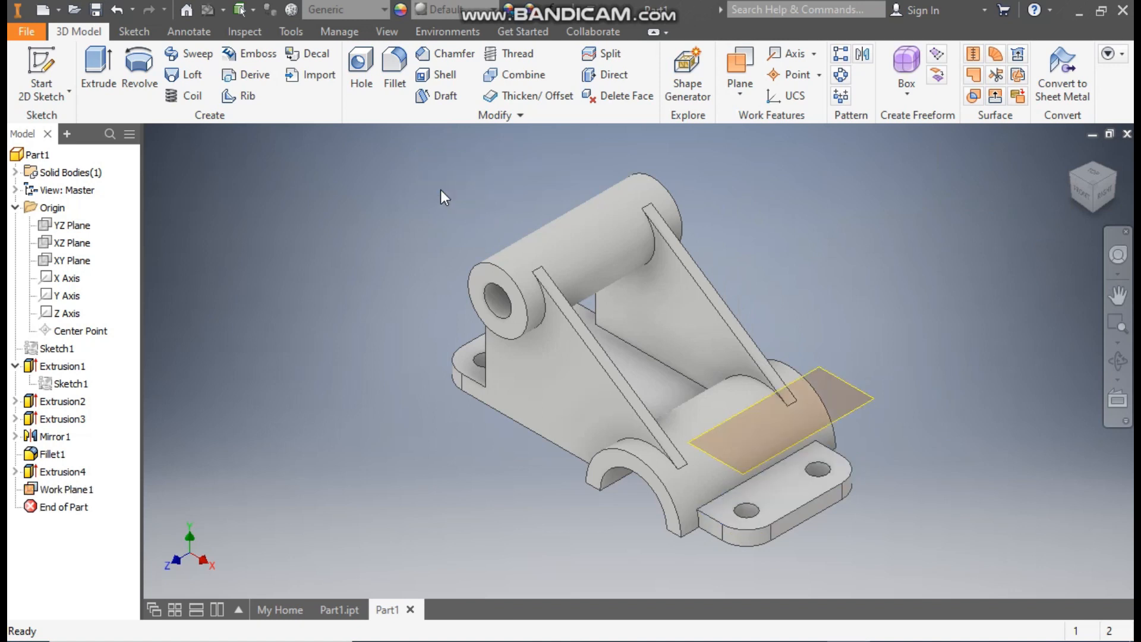
# Step: Sketch concentric 60 mm and 30 mm diameter circles on the offset work plane, centred on the projected point above the saddle
pyautogui.click(853, 387)
pyautogui.click(896, 375)
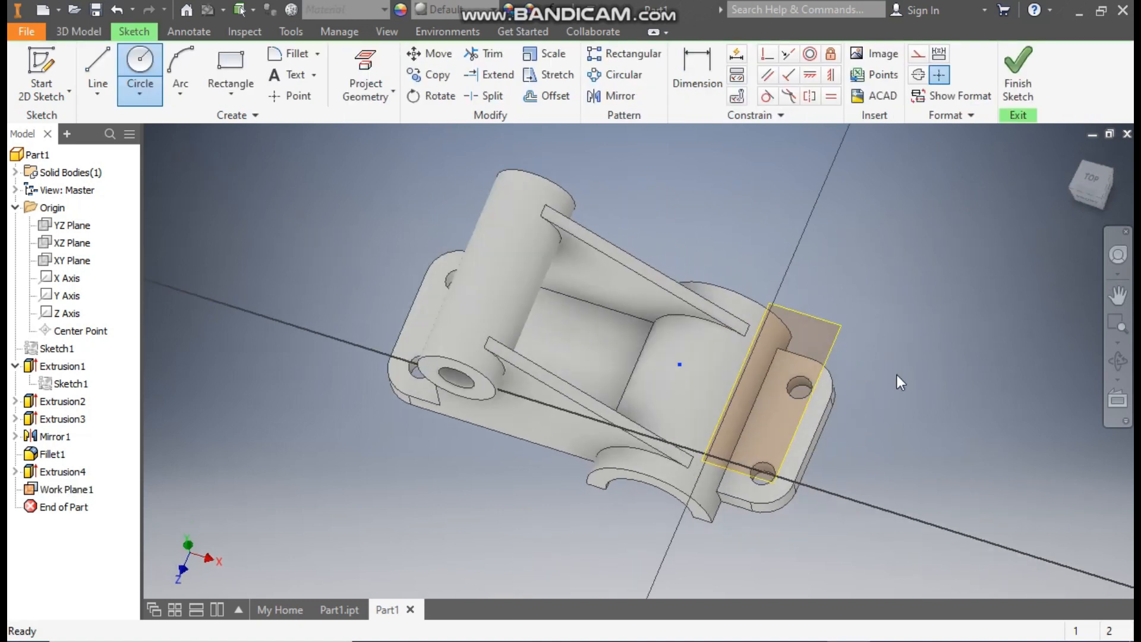
pyautogui.click(143, 64)
pyautogui.click(638, 360)
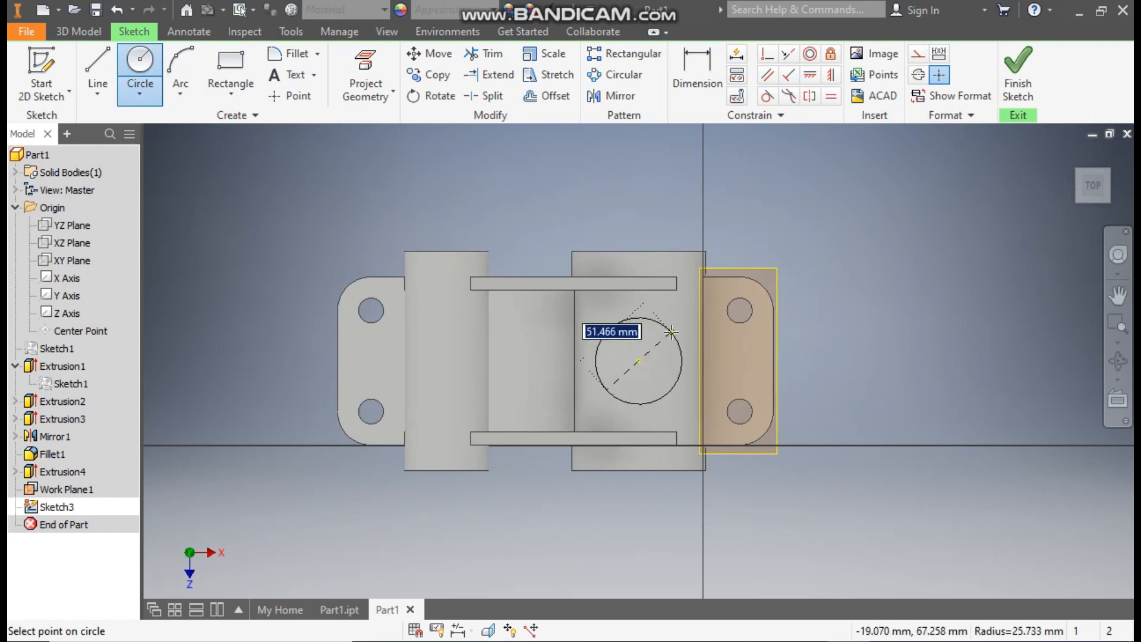
pyautogui.write('60')
pyautogui.press('Return')
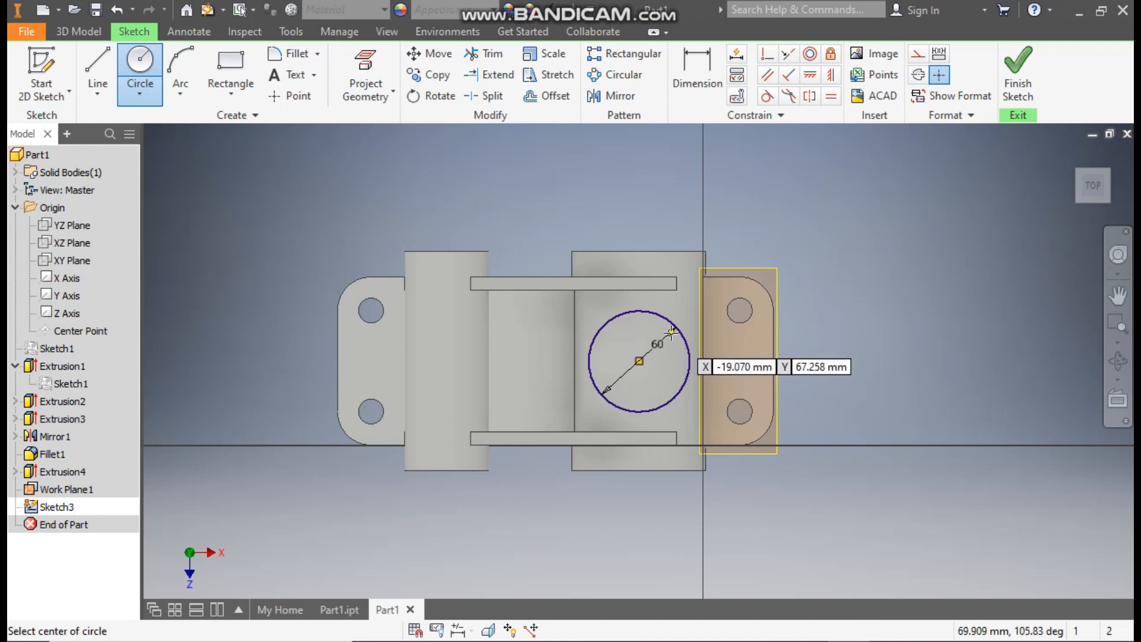
pyautogui.click(640, 362)
pyautogui.write('30')
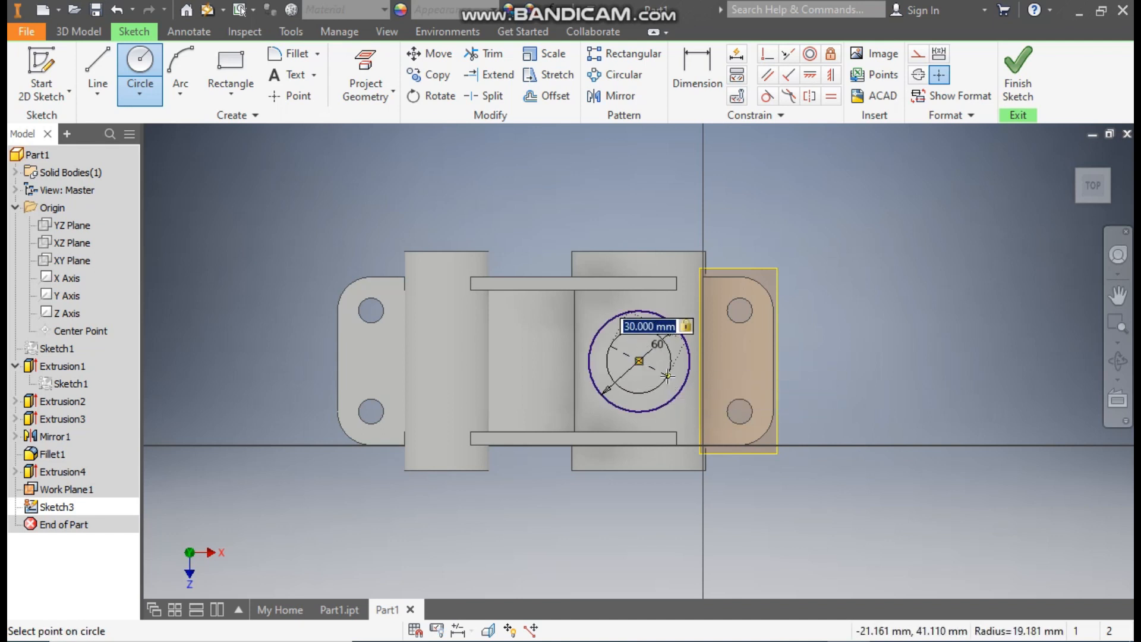
pyautogui.press('Return')
# Step: Extrude the ring between the 60 mm and 30 mm circles in Direction 2, joined down to the saddle with To Next extents
pyautogui.click(1028, 96)
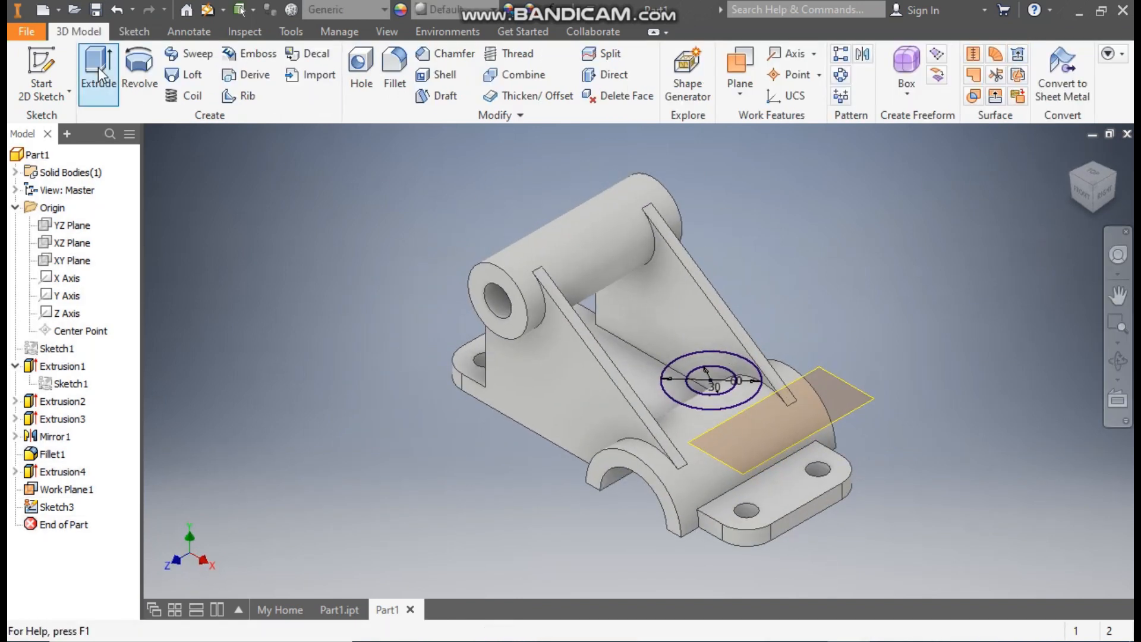
pyautogui.click(98, 66)
pyautogui.click(742, 365)
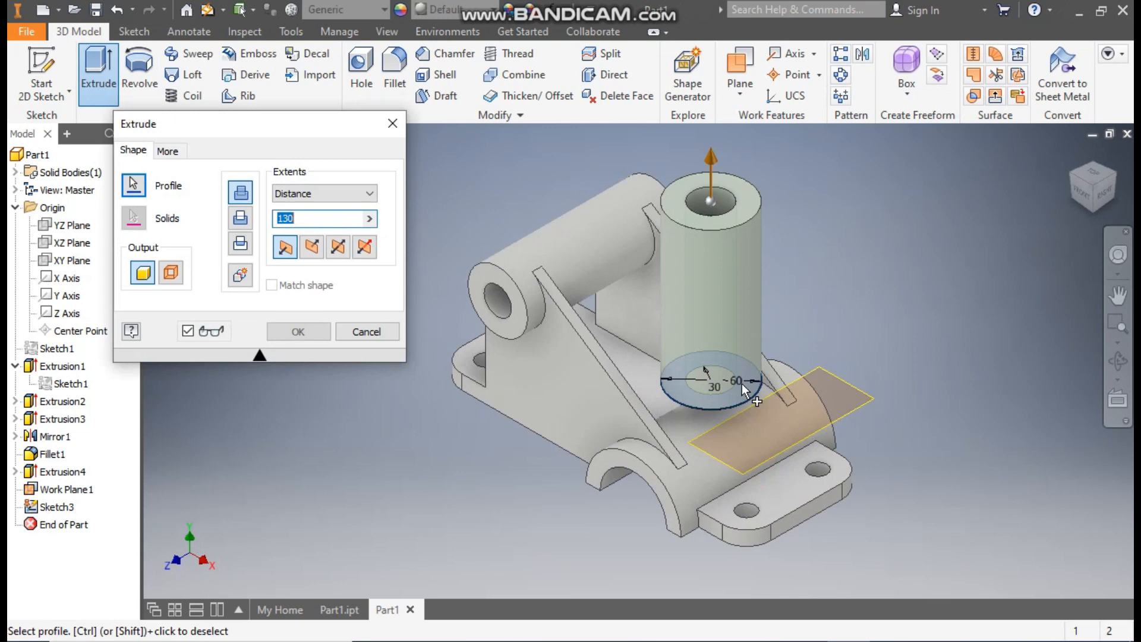
pyautogui.click(313, 248)
pyautogui.click(315, 193)
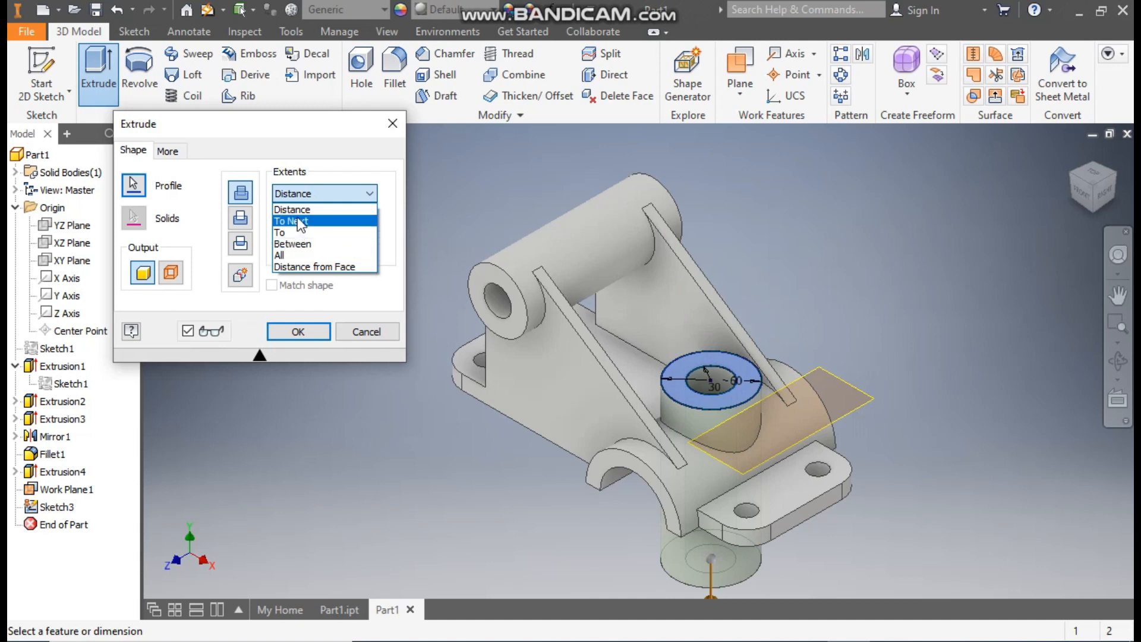
pyautogui.click(299, 221)
pyautogui.scroll(-3, 718, 447)
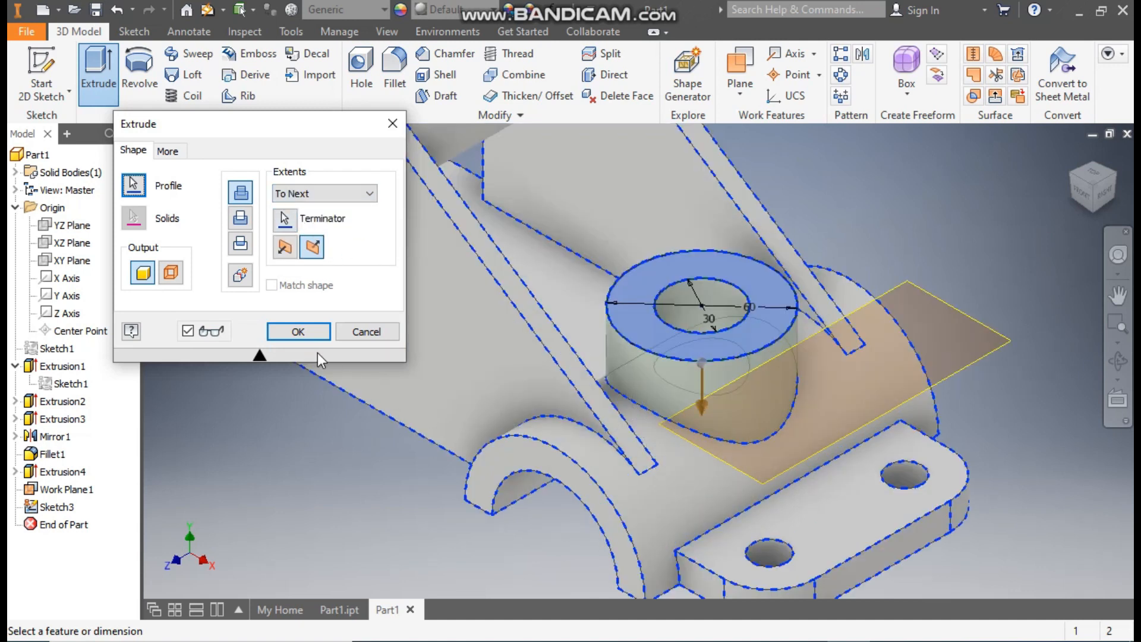
pyautogui.click(297, 331)
pyautogui.moveTo(942, 141); pyautogui.dragTo(920, 163, button='middle')
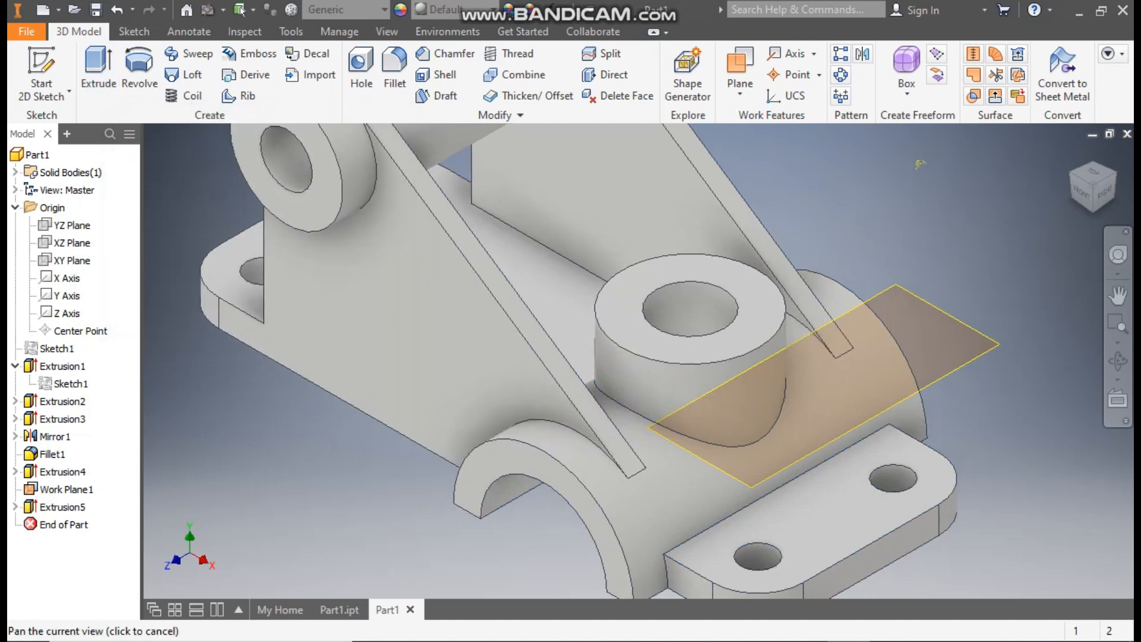
# Step: Hide the offset work plane above the smaller base plate
pyautogui.scroll(2, 945, 191)
pyautogui.click(934, 299)
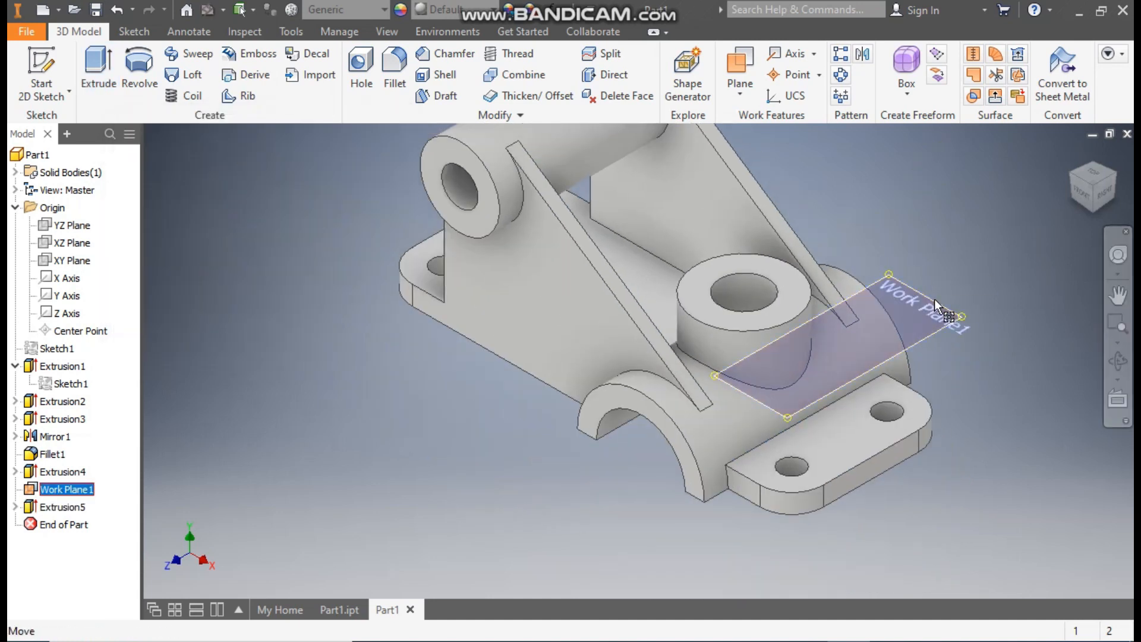
pyautogui.rightClick(934, 298)
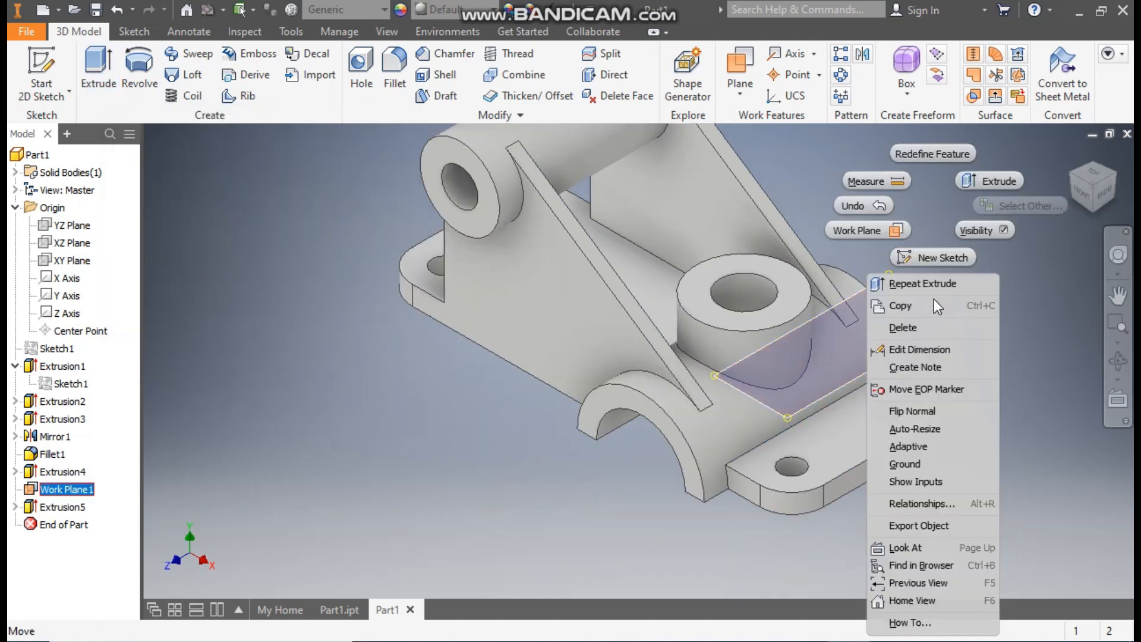
pyautogui.click(979, 233)
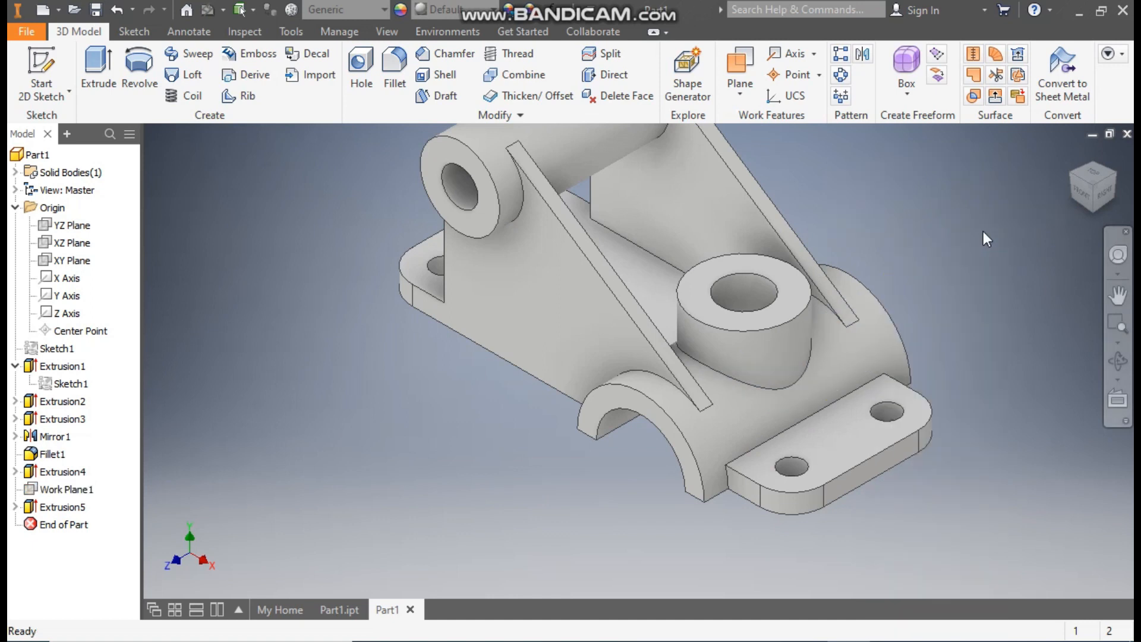
# Step: Create a sketch on the vertical boss's top face containing the projected circular edge of its bore
pyautogui.keyDown('shift'); pyautogui.moveTo(982, 231); pyautogui.dragTo(890, 264, button='middle'); pyautogui.keyUp('shift')
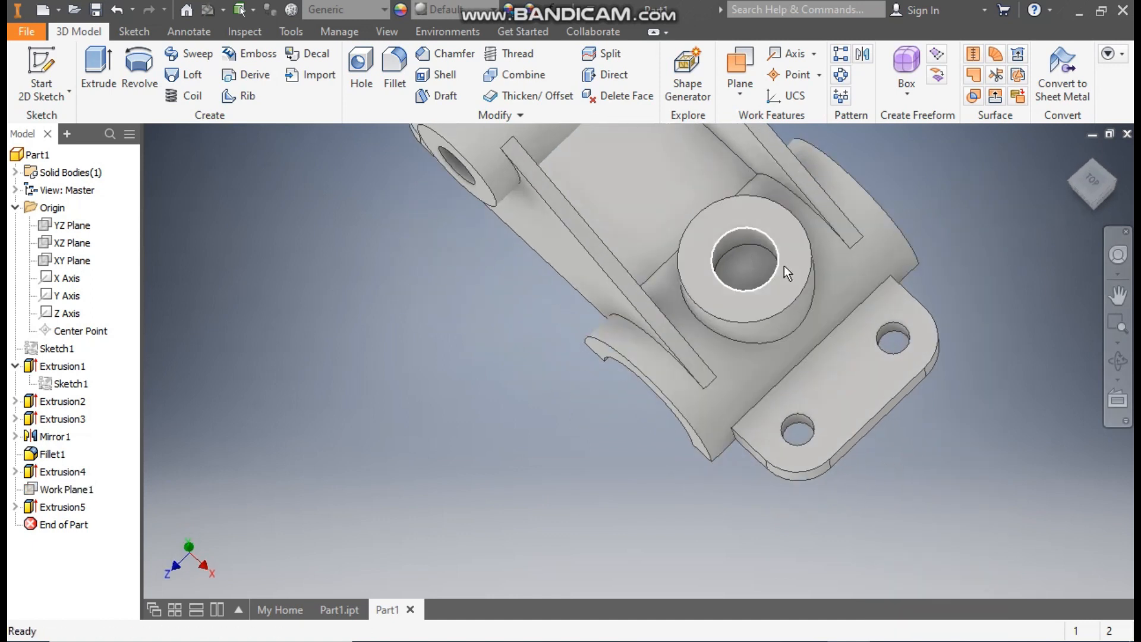
pyautogui.scroll(3, 719, 300)
pyautogui.keyDown('shift'); pyautogui.moveTo(720, 301); pyautogui.dragTo(738, 280, button='middle'); pyautogui.keyUp('shift')
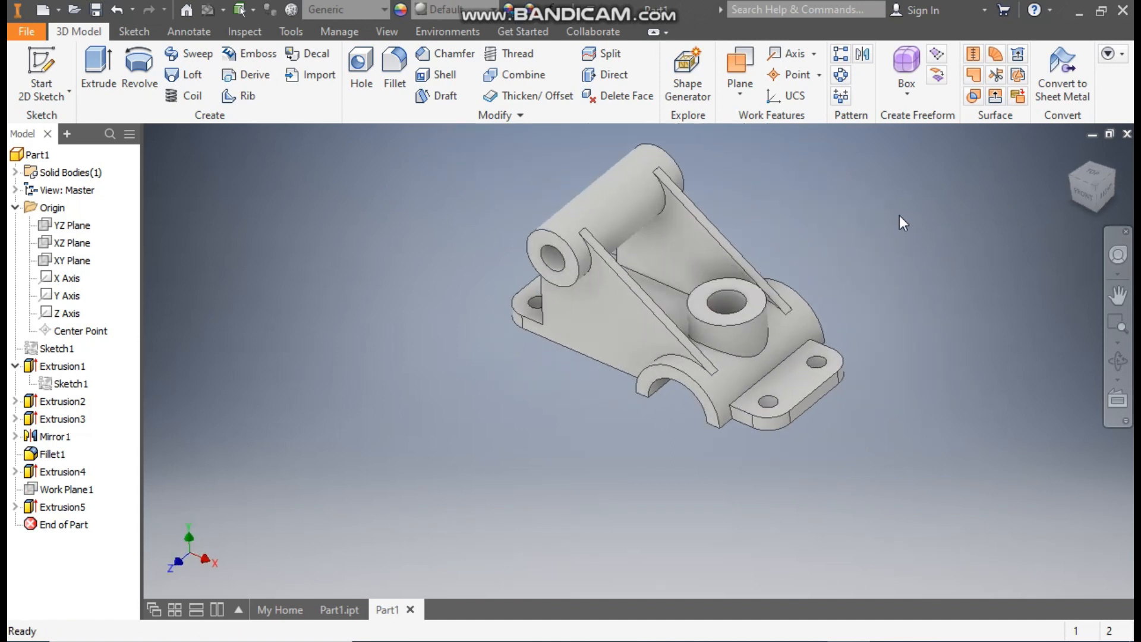
pyautogui.click(729, 282)
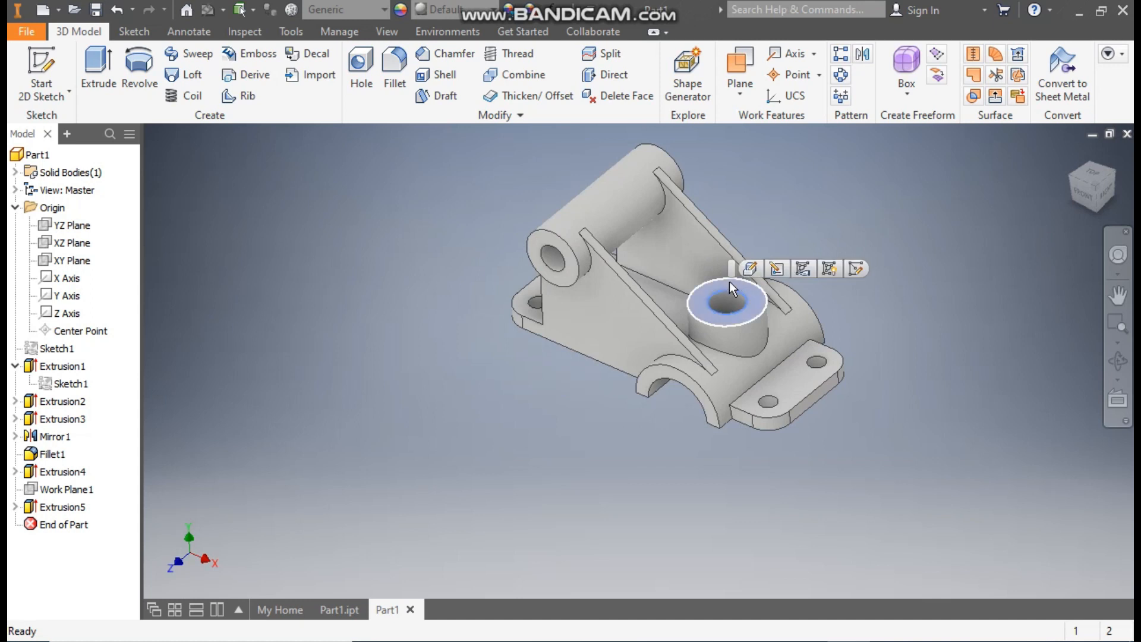
pyautogui.click(855, 268)
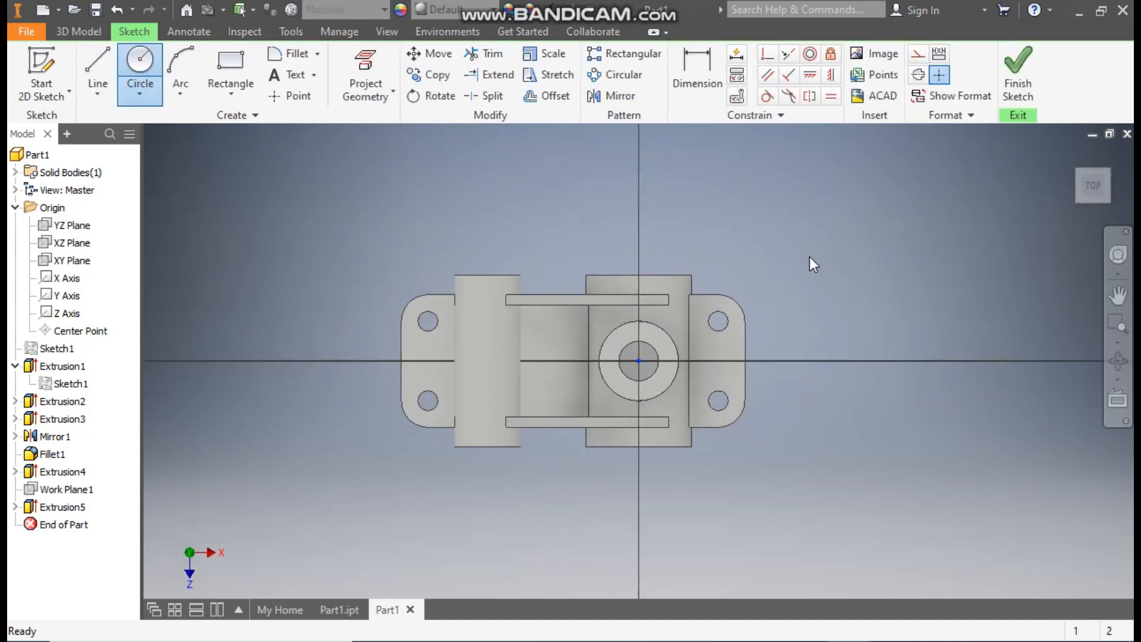
pyautogui.click(365, 71)
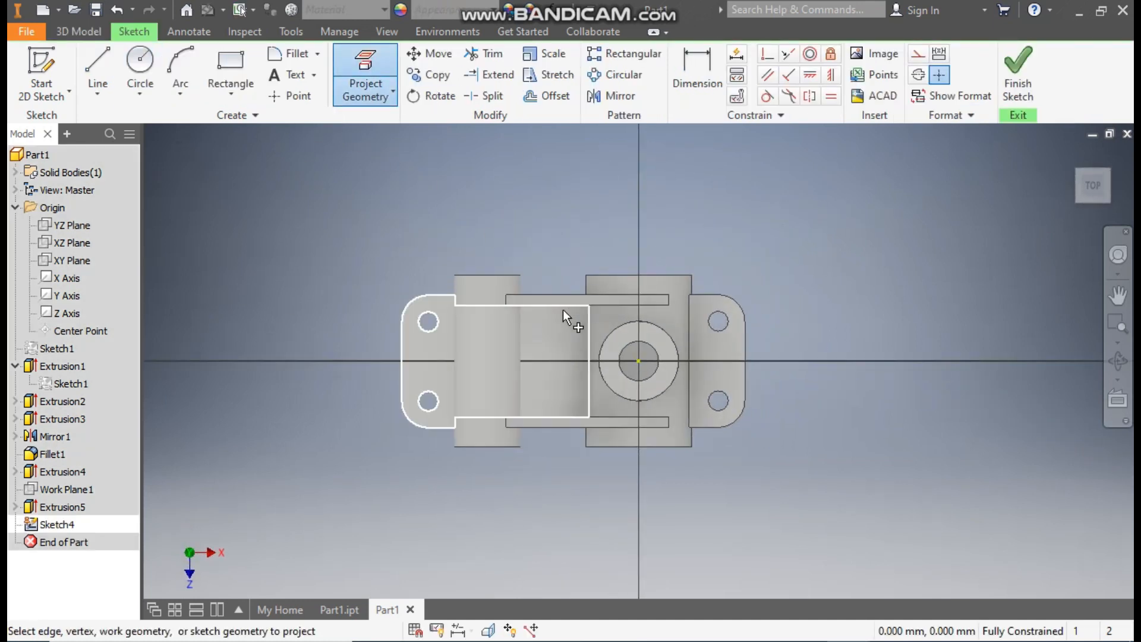
pyautogui.scroll(3, 567, 317)
pyautogui.click(719, 370)
pyautogui.scroll(3, 861, 342)
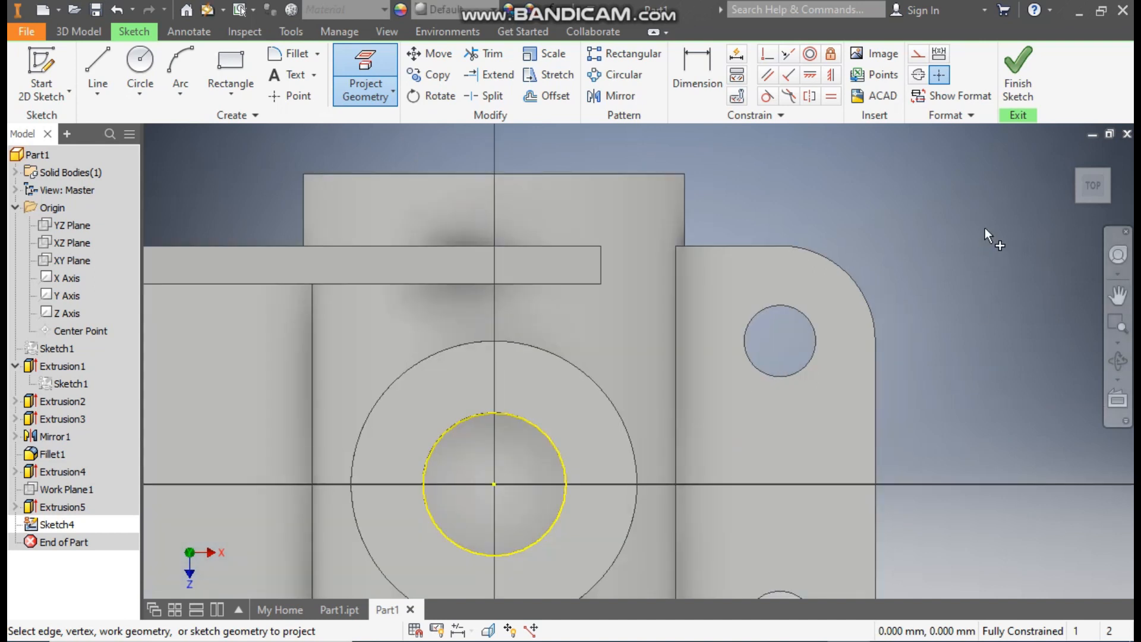
pyautogui.click(1018, 71)
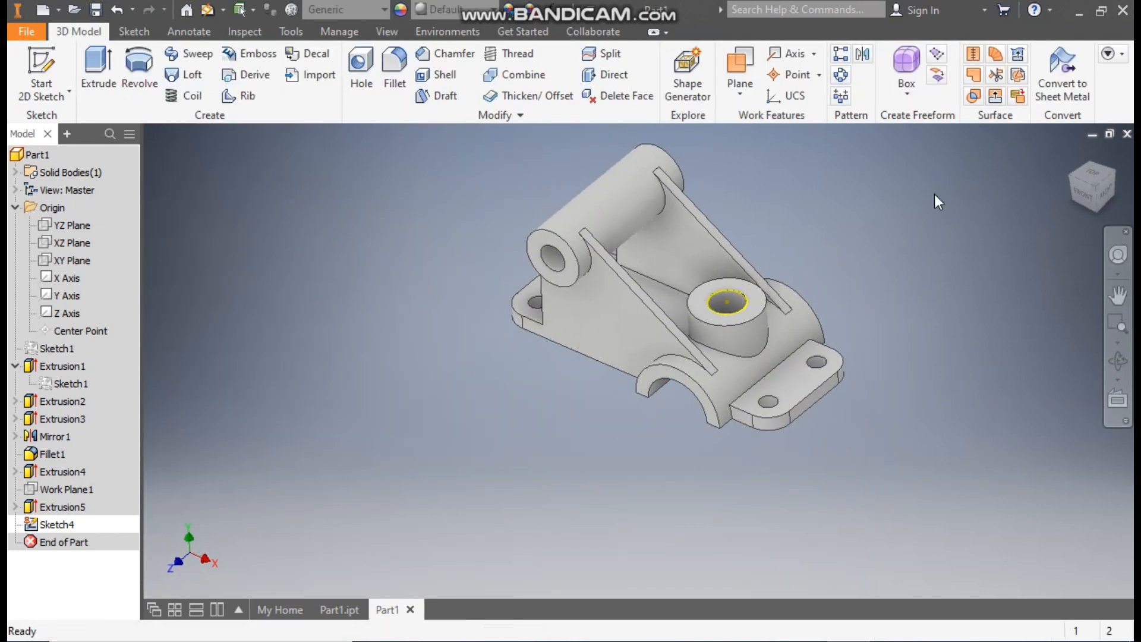
# Step: Extrude the projected bore circle as a 130 mm cut in Direction 2, down through the saddle
pyautogui.click(98, 62)
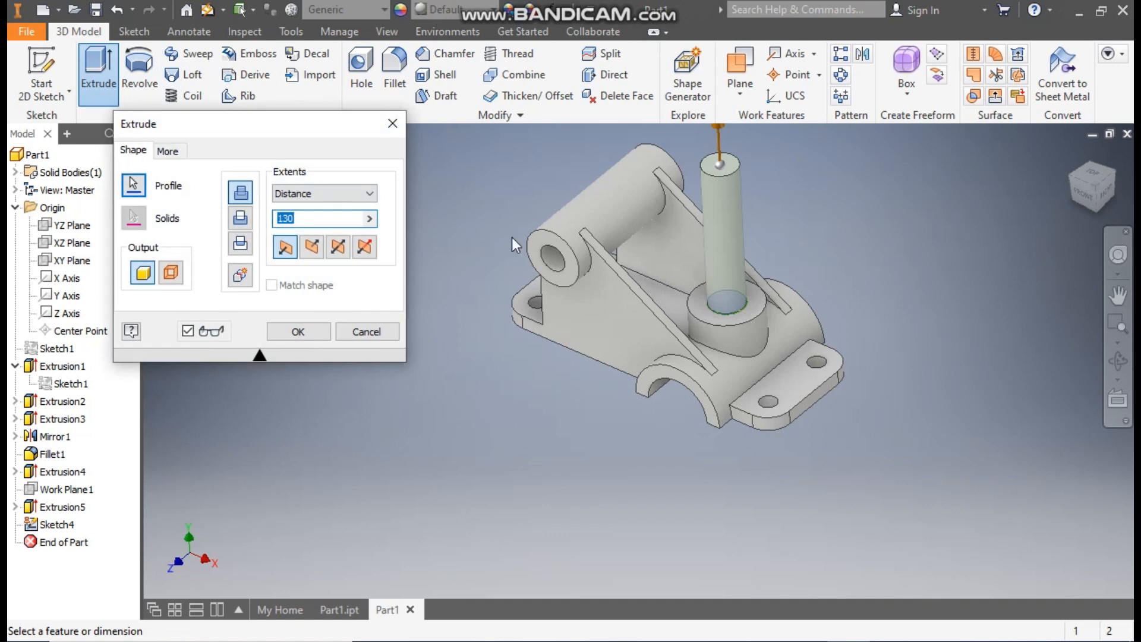
pyautogui.click(312, 246)
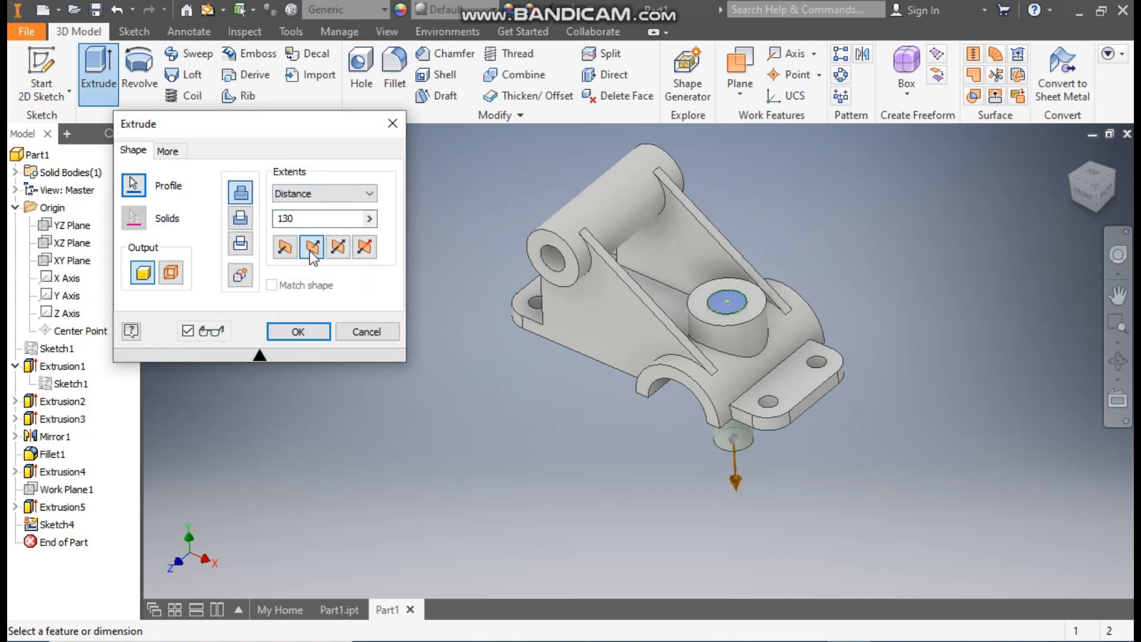
pyautogui.click(240, 218)
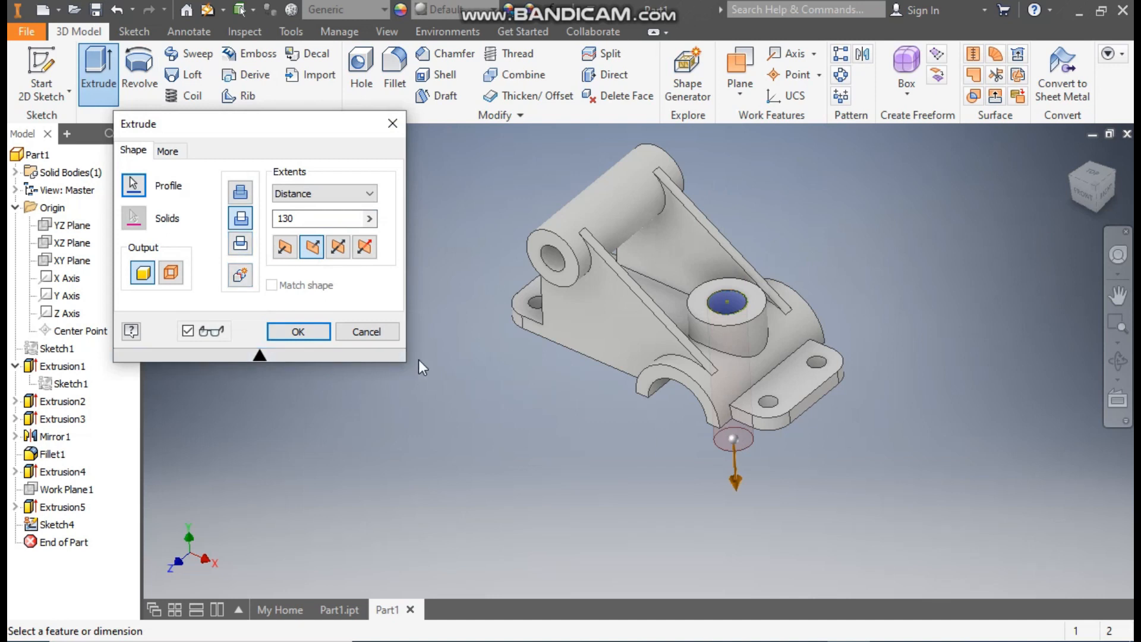
pyautogui.click(295, 335)
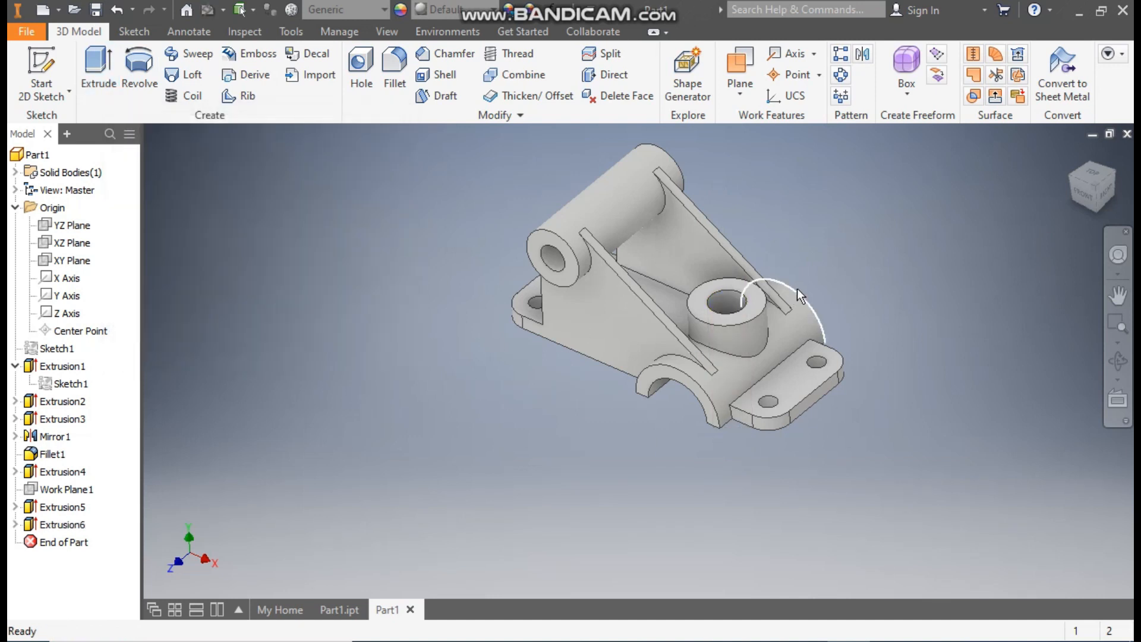
# Step: Check the reference part, Part1.ipt, and start a 5 mm fillet on the vertical boss's base edge and the first web joints with the saddle and cylinder
pyautogui.moveTo(797, 287)
pyautogui.keyDown('shift'); pyautogui.mouseDown(button='middle')
pyautogui.moveTo(784, 340)
pyautogui.moveTo(807, 247)
pyautogui.moveTo(790, 286)
pyautogui.mouseUp(button='middle'); pyautogui.keyUp('shift')
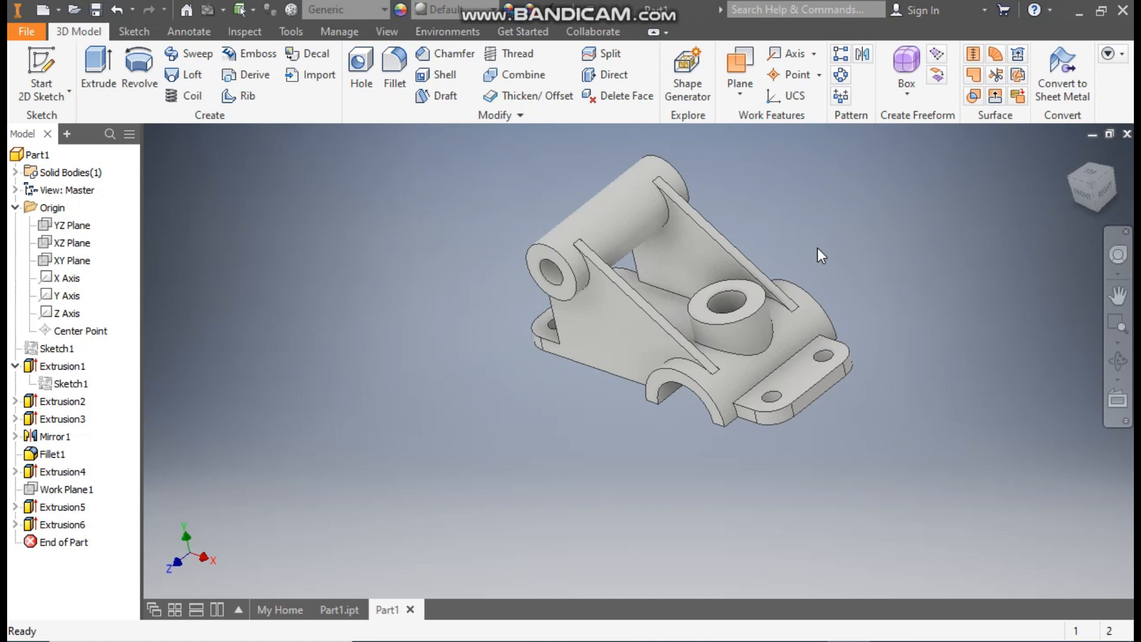
pyautogui.click(345, 609)
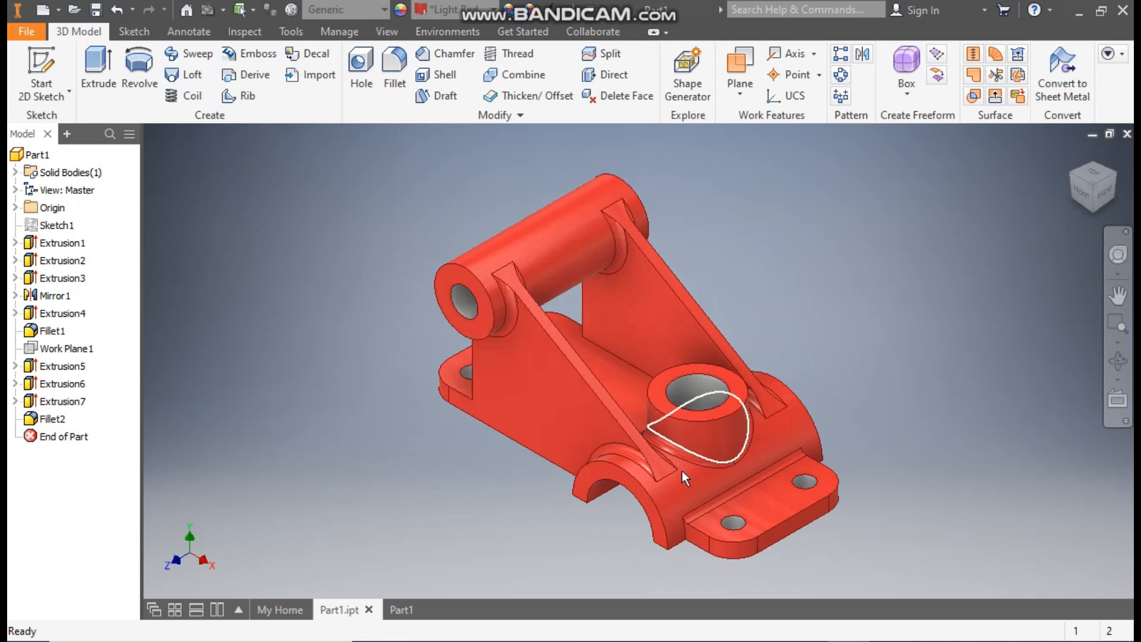
pyautogui.click(399, 609)
pyautogui.click(1071, 155)
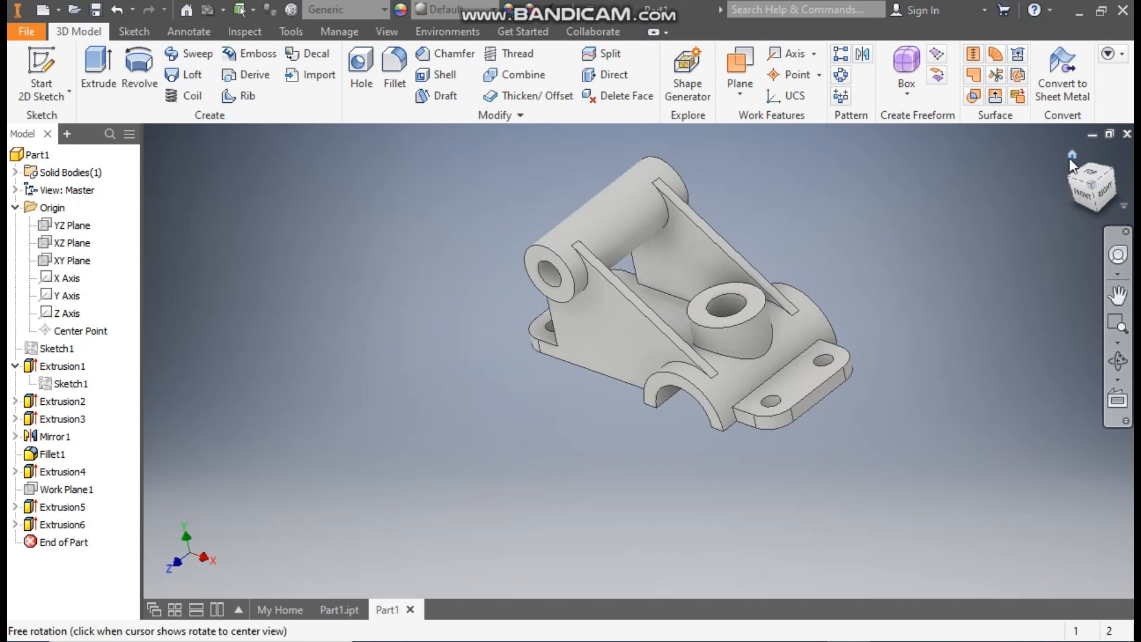
pyautogui.click(395, 63)
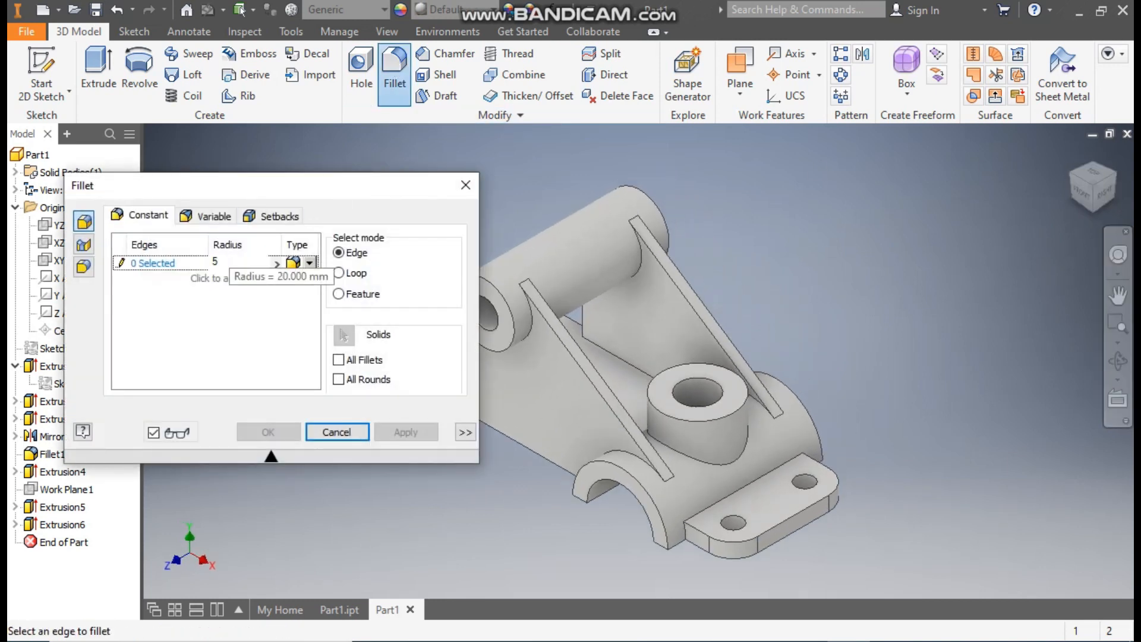
pyautogui.click(158, 266)
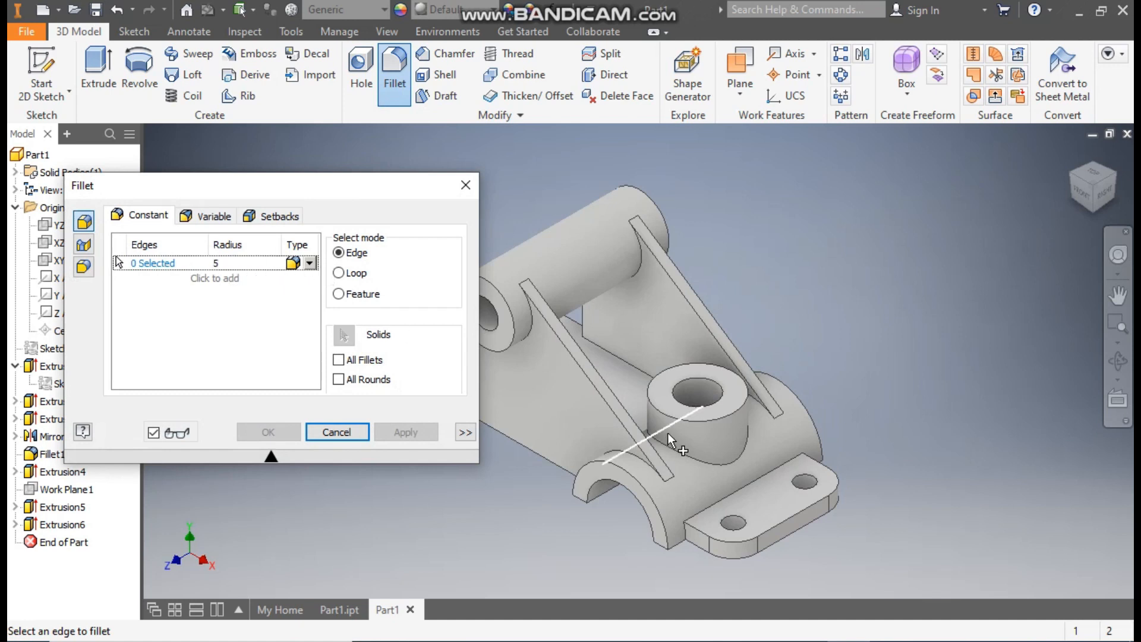
pyautogui.moveTo(670, 442); pyautogui.dragTo(766, 435, button='middle')
pyautogui.click(726, 450)
pyautogui.click(781, 449)
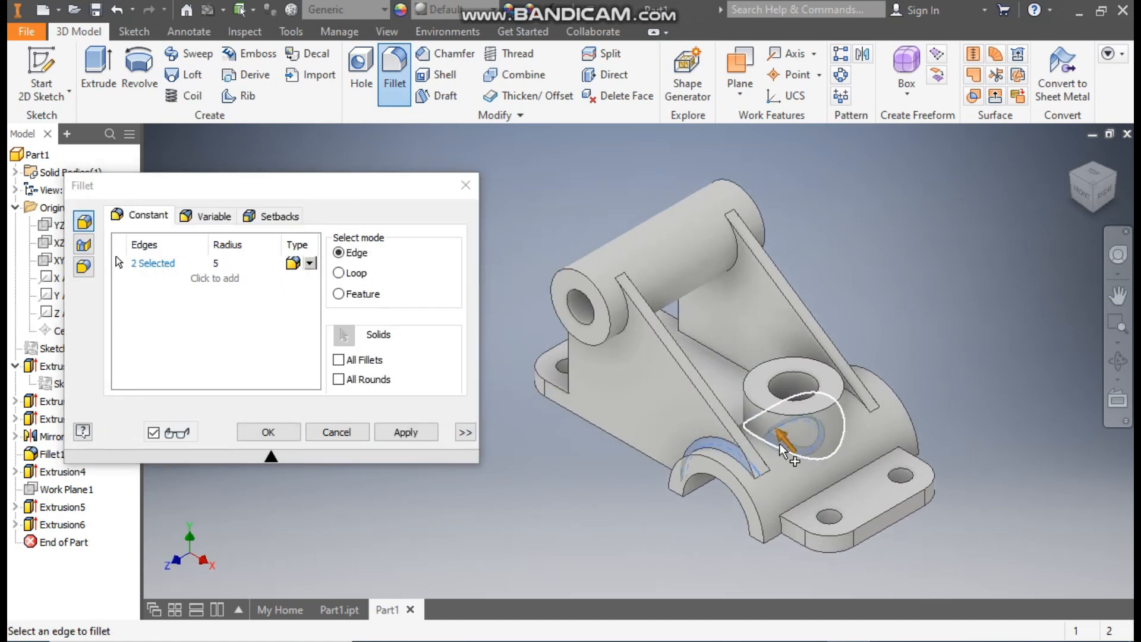
pyautogui.click(796, 459)
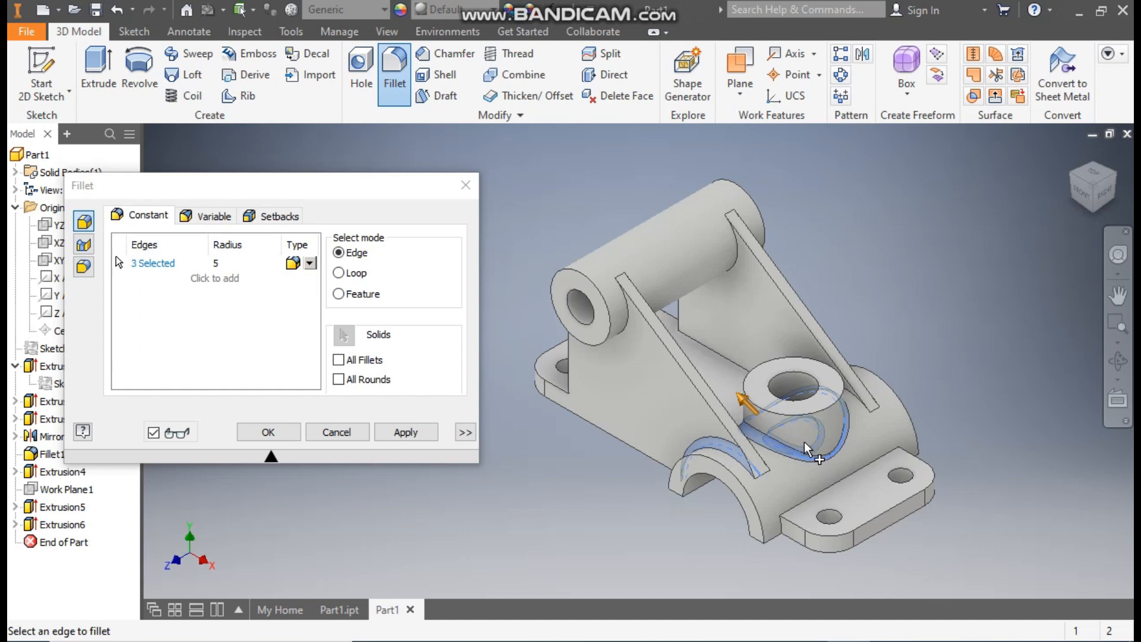
pyautogui.keyDown('ctrl'); pyautogui.click(824, 440); pyautogui.keyUp('ctrl')
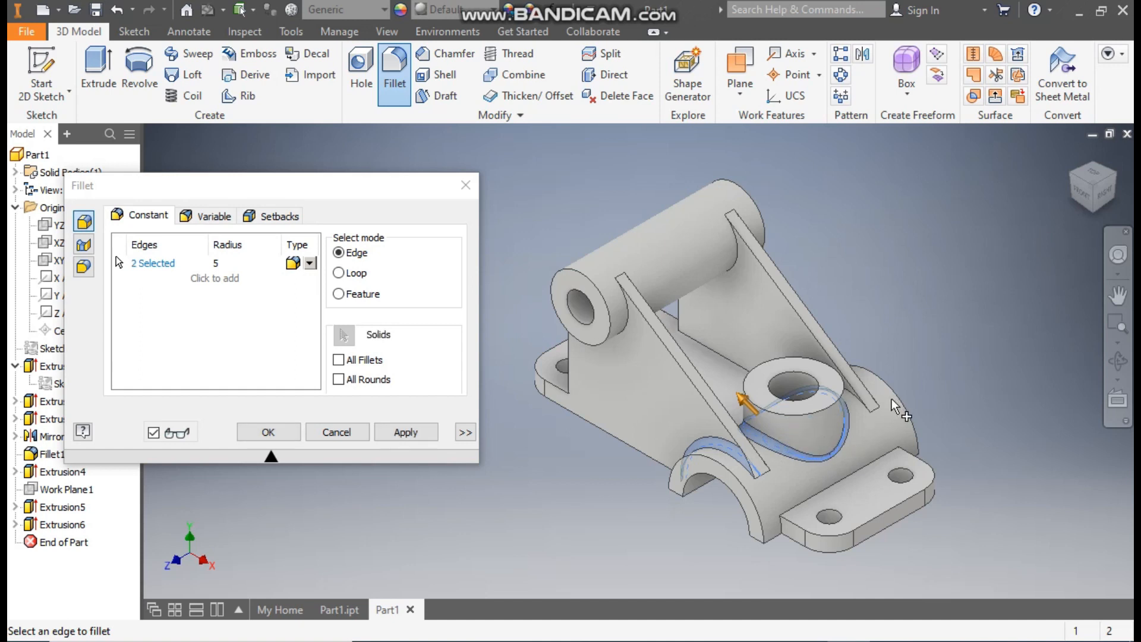
pyautogui.click(868, 406)
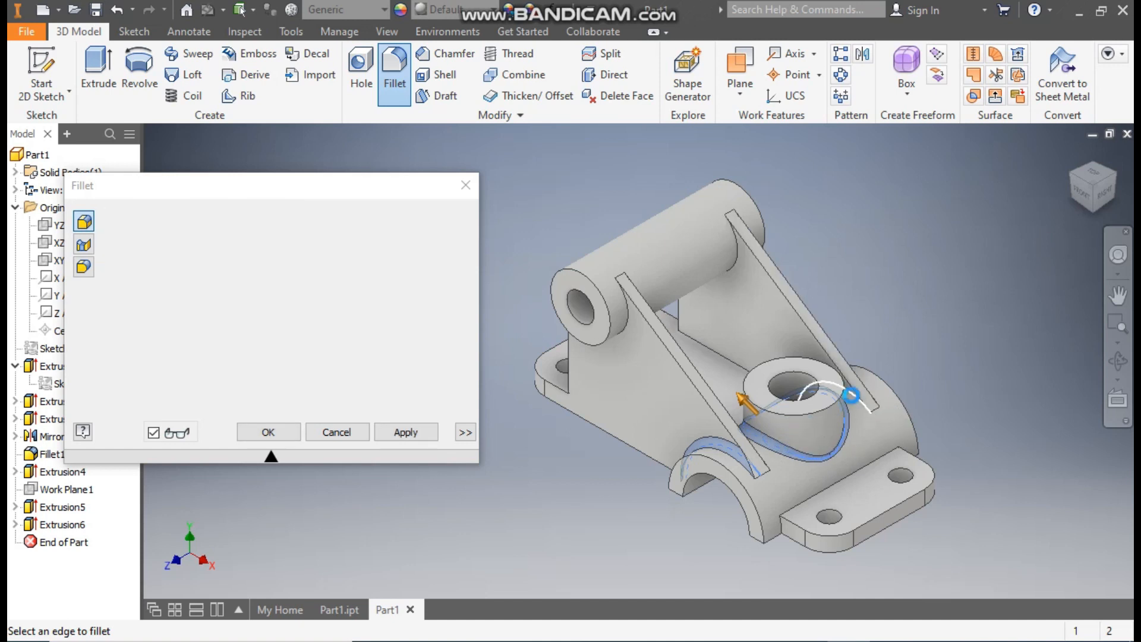
pyautogui.click(727, 243)
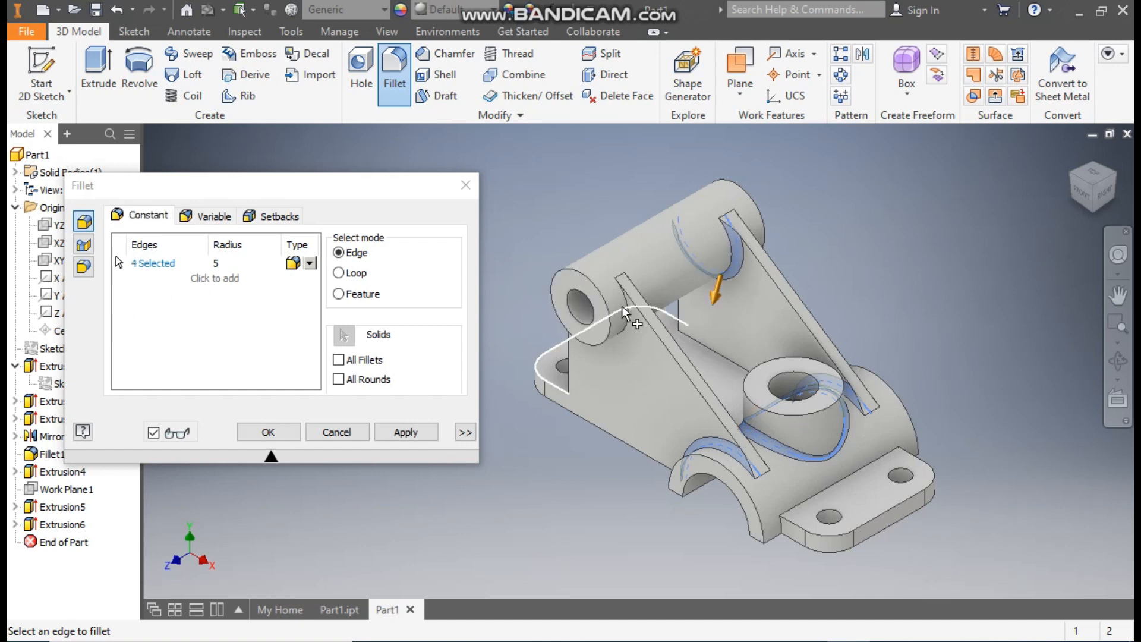
# Step: Add the remaining web joints with the cylinder and saddle, on the webs' opposite sides, to the 5 mm fillet and create it
pyautogui.click(1112, 181)
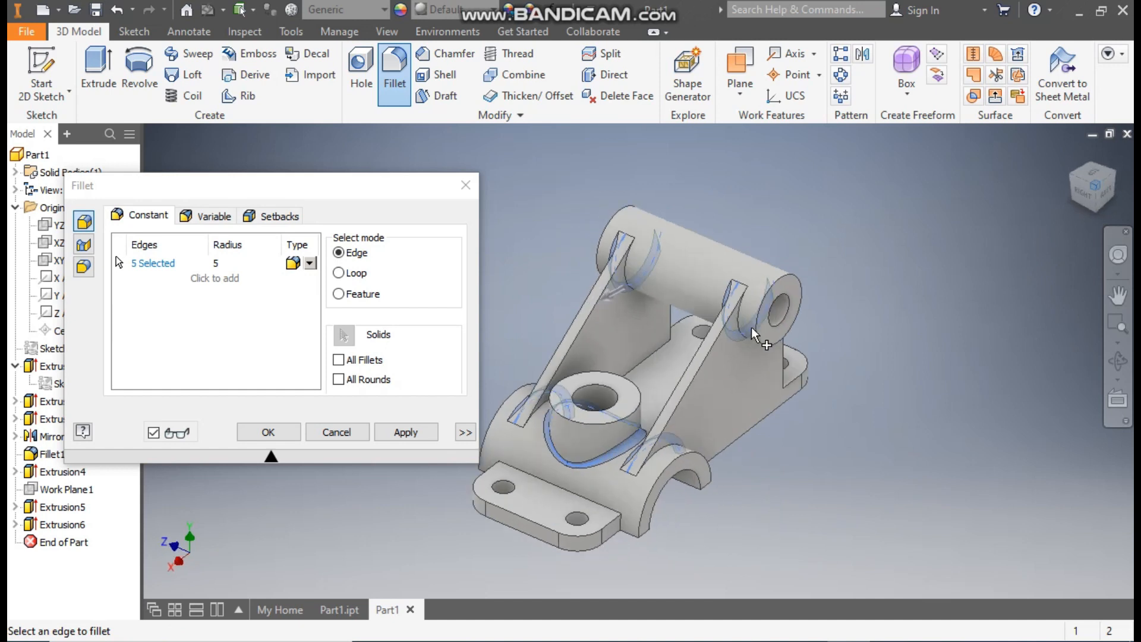
pyautogui.click(735, 333)
pyautogui.click(645, 274)
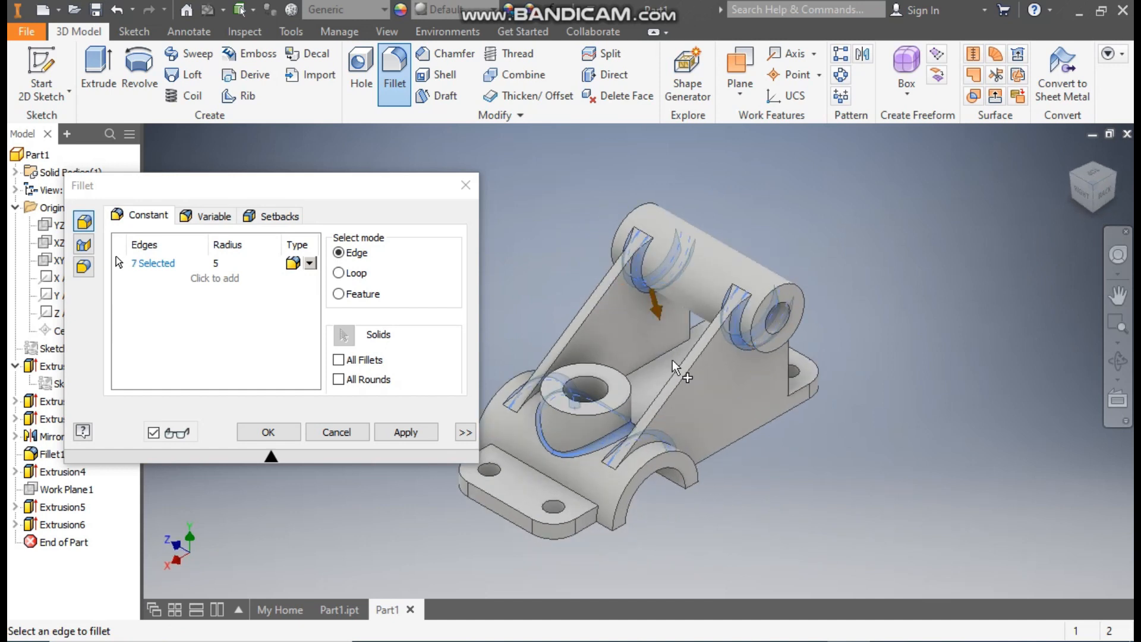
pyautogui.click(660, 450)
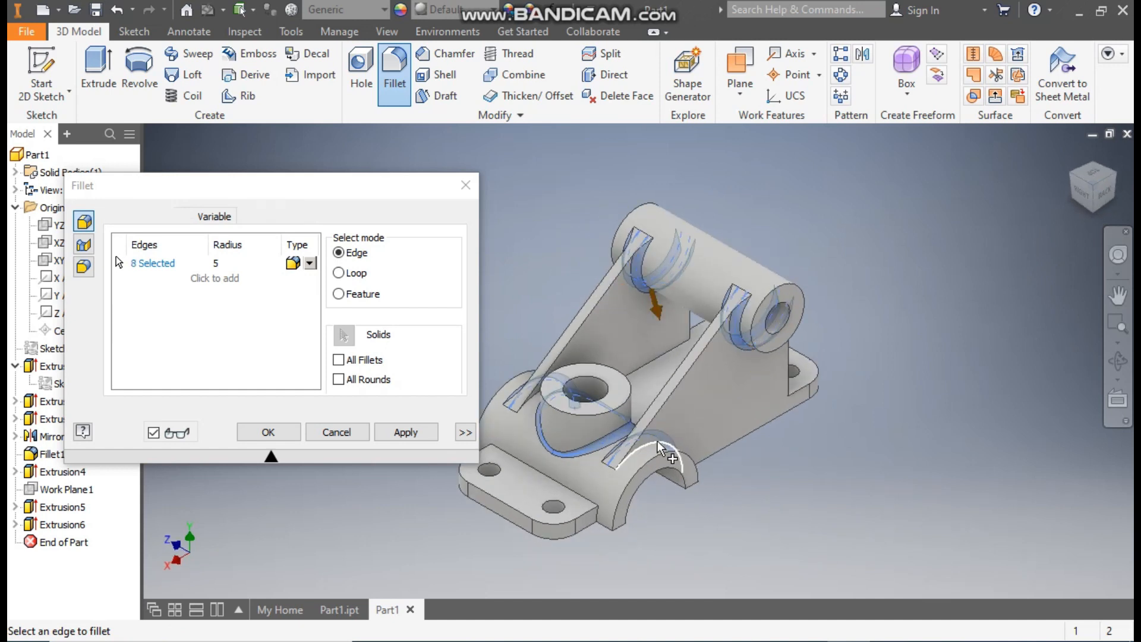
pyautogui.click(537, 403)
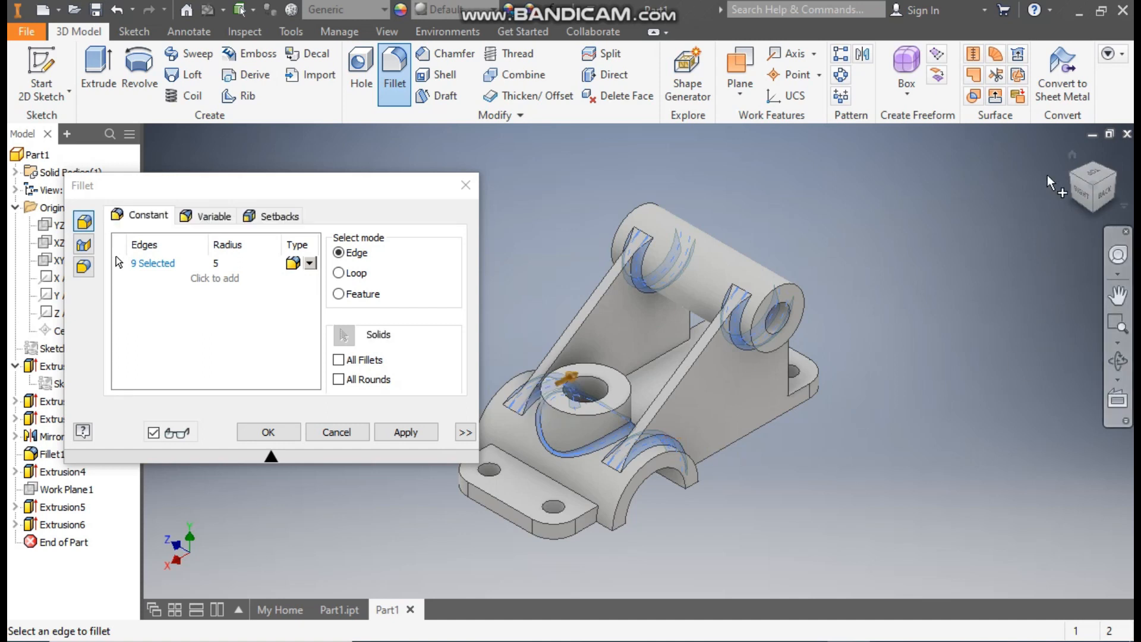
pyautogui.click(1067, 176)
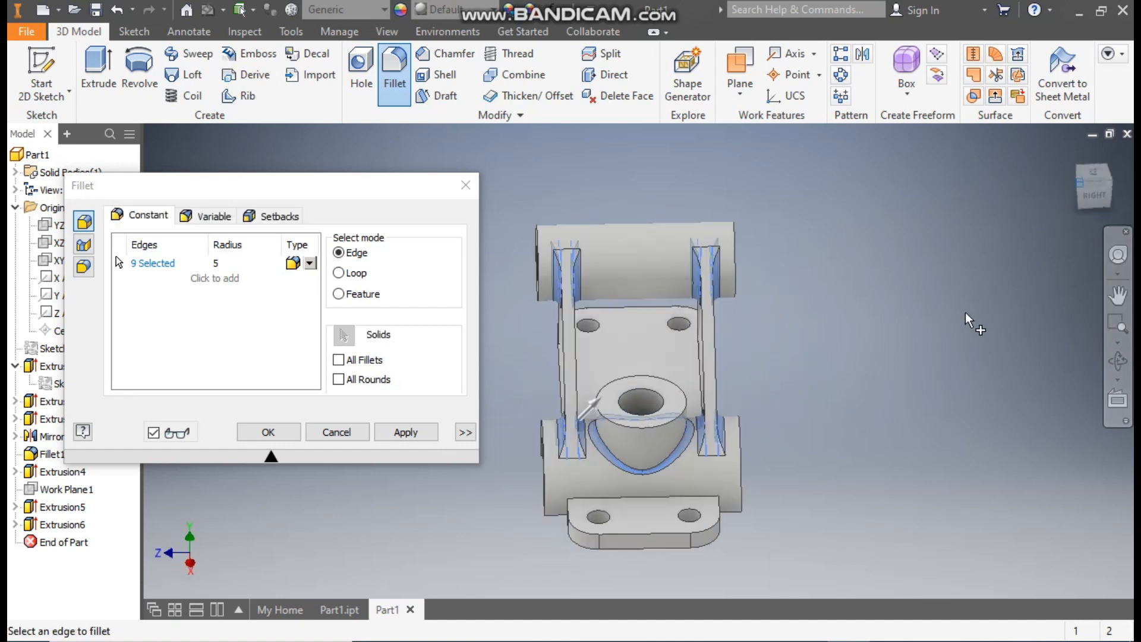
pyautogui.moveTo(759, 286); pyautogui.dragTo(937, 286, button='middle')
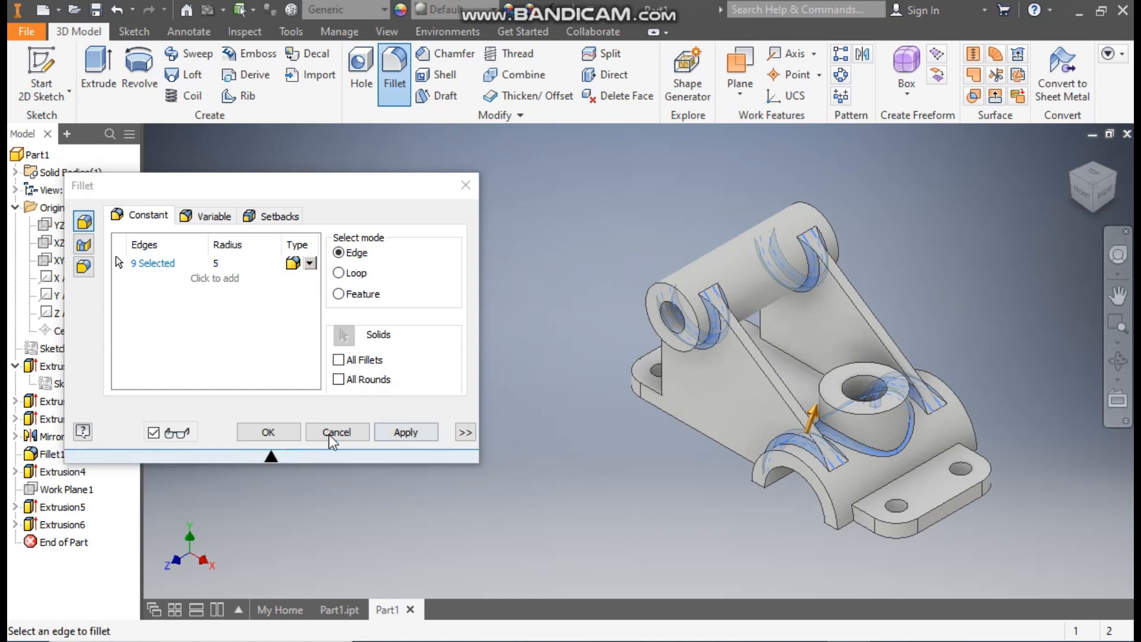
pyautogui.click(291, 433)
pyautogui.moveTo(1008, 289); pyautogui.dragTo(935, 289, button='middle')
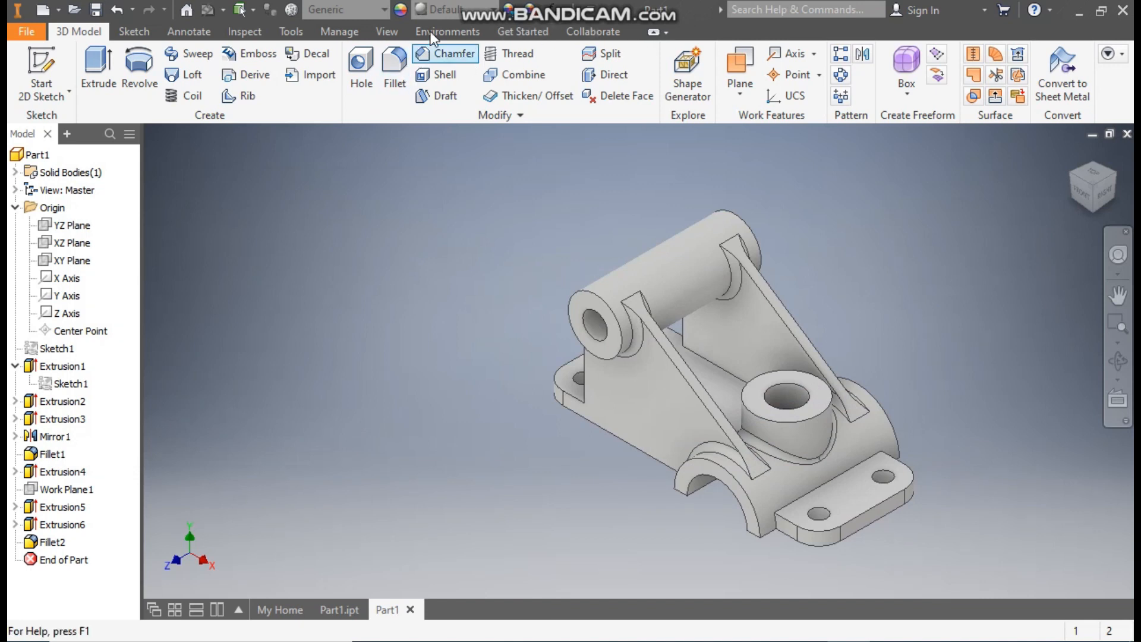
# Step: Apply the Light Red appearance from the Inventor Material Library to the whole part
pyautogui.click(450, 9)
pyautogui.scroll(5, 490, 270)
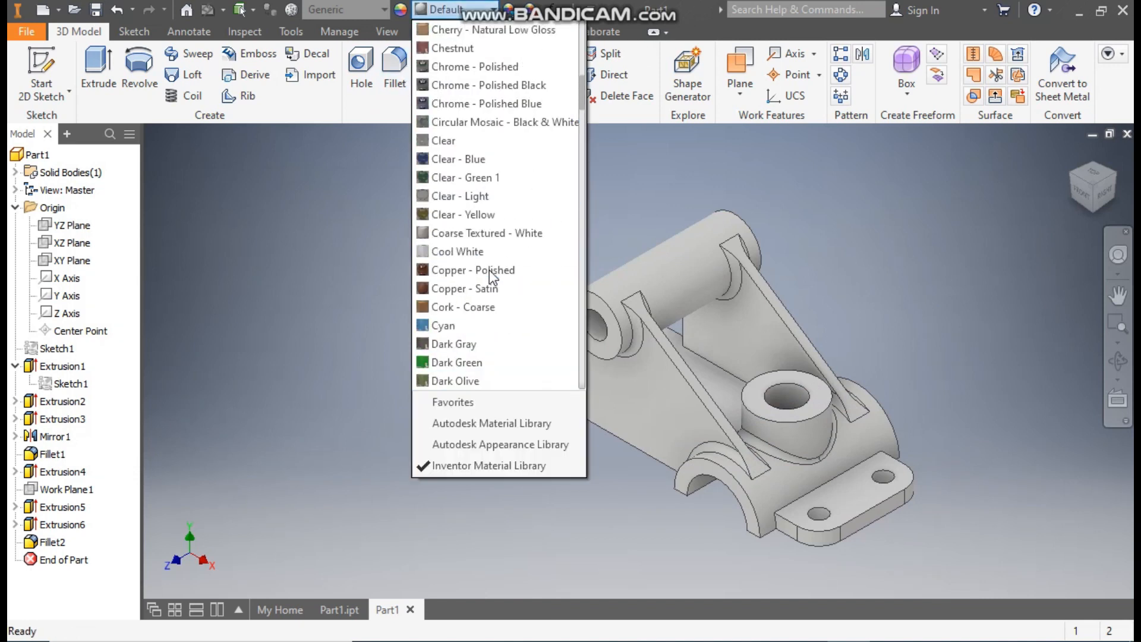
pyautogui.scroll(-13, 489, 270)
pyautogui.scroll(-12, 490, 270)
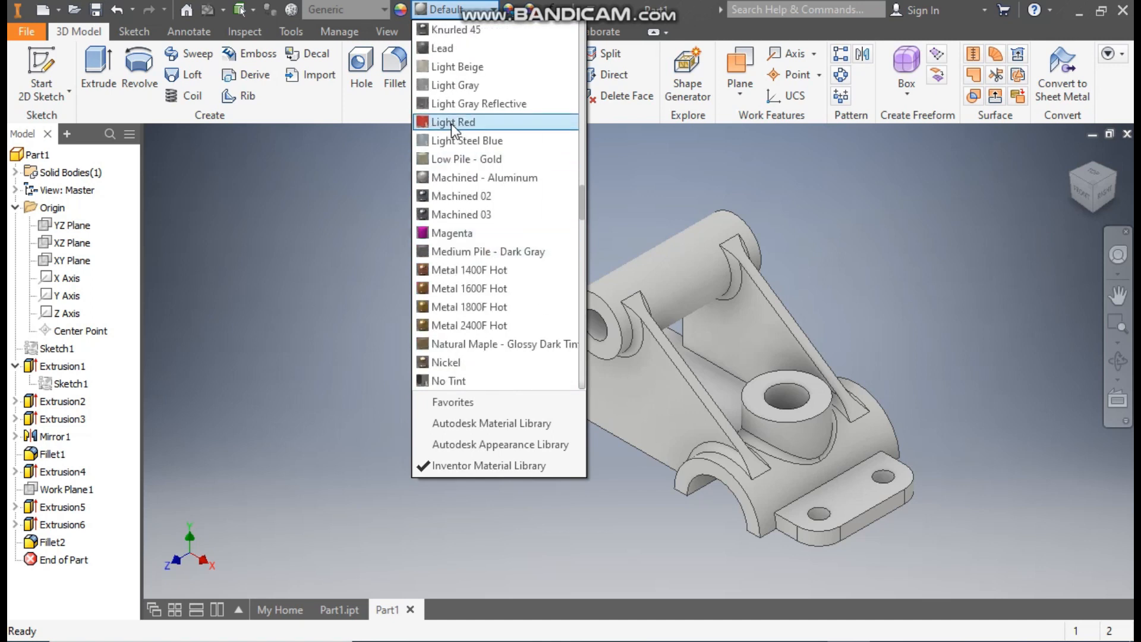
pyautogui.click(451, 124)
pyautogui.scroll(-2, 915, 349)
pyautogui.moveTo(947, 379); pyautogui.dragTo(887, 344, button='middle')
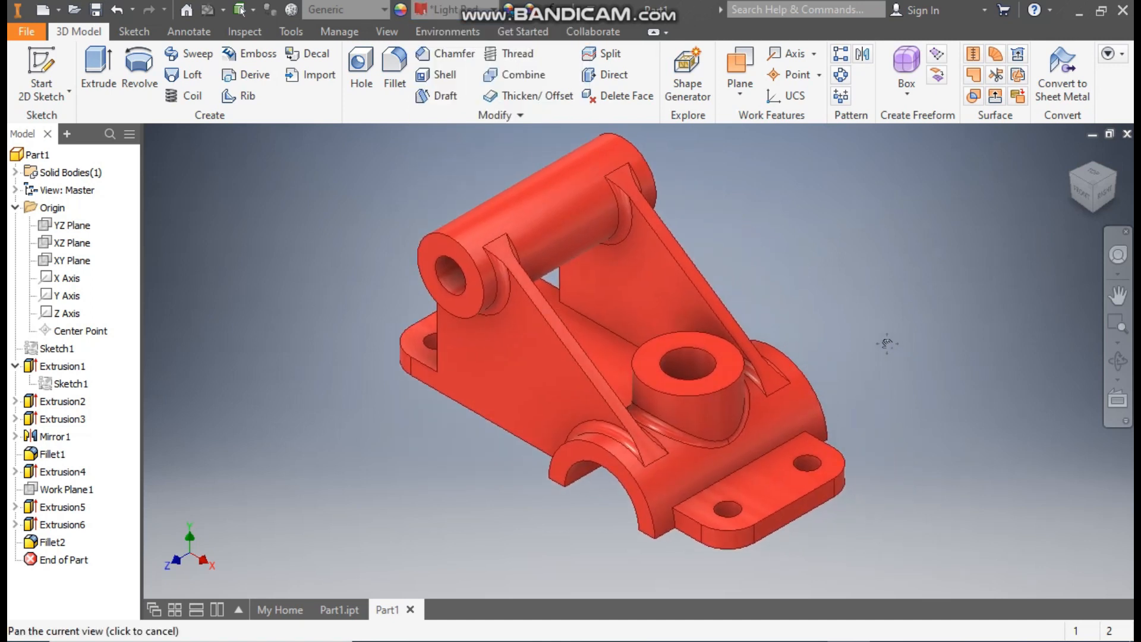